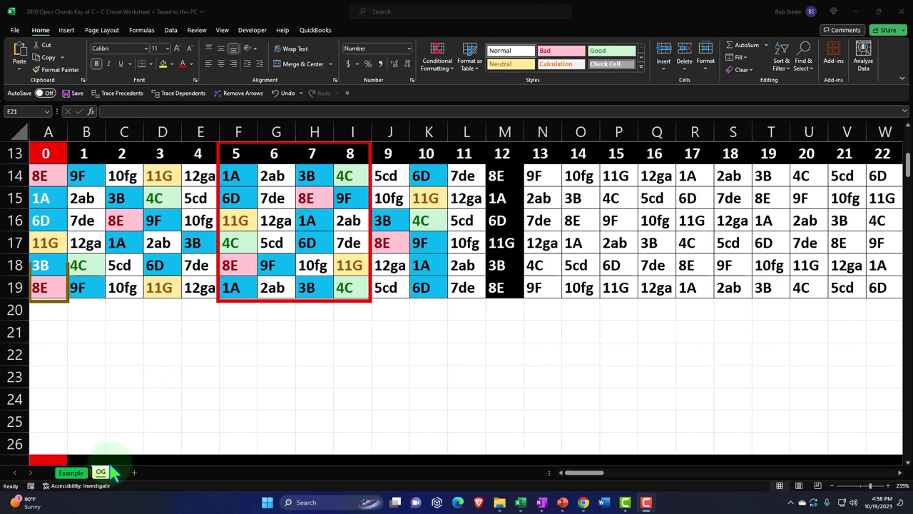
Step: Bring the workbook into focus, scroll the OG sheet, then move to the Example sheet
click(76, 477)
scroll(145, 395, up, 4)
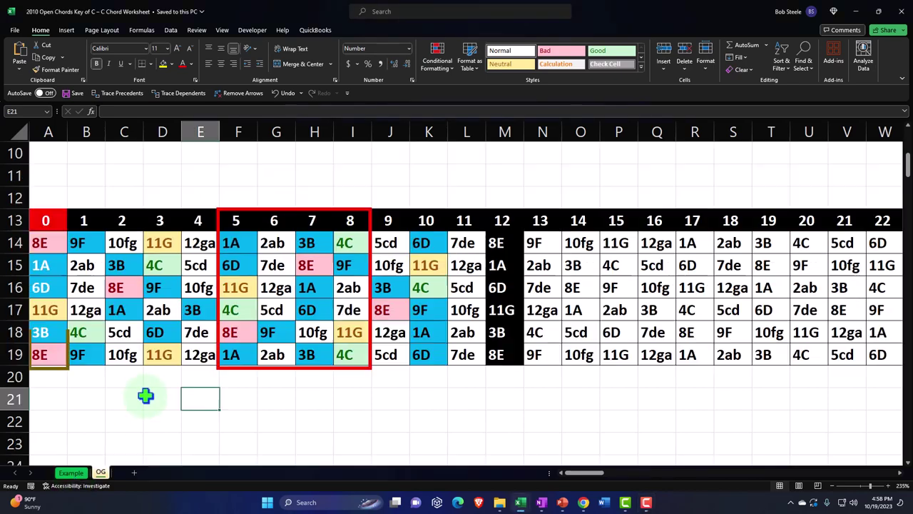
scroll(145, 395, up, 1)
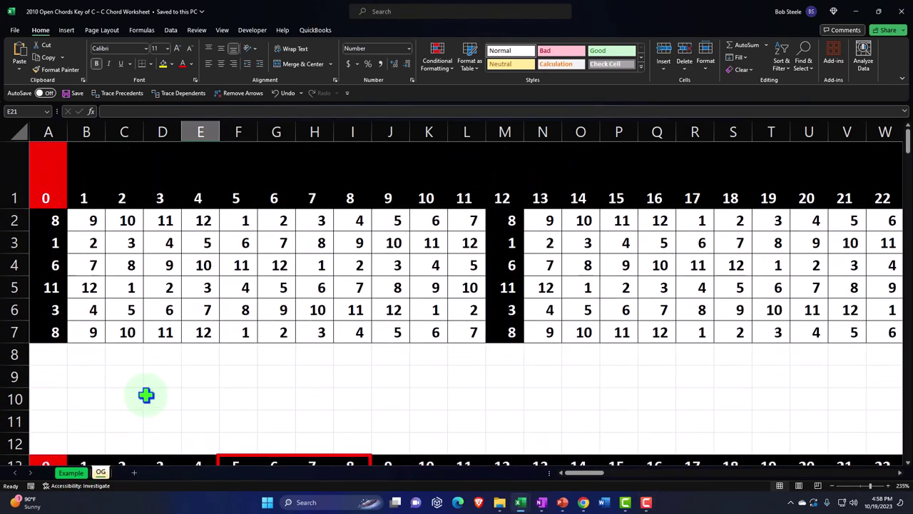
scroll(145, 395, down, 3)
click(73, 474)
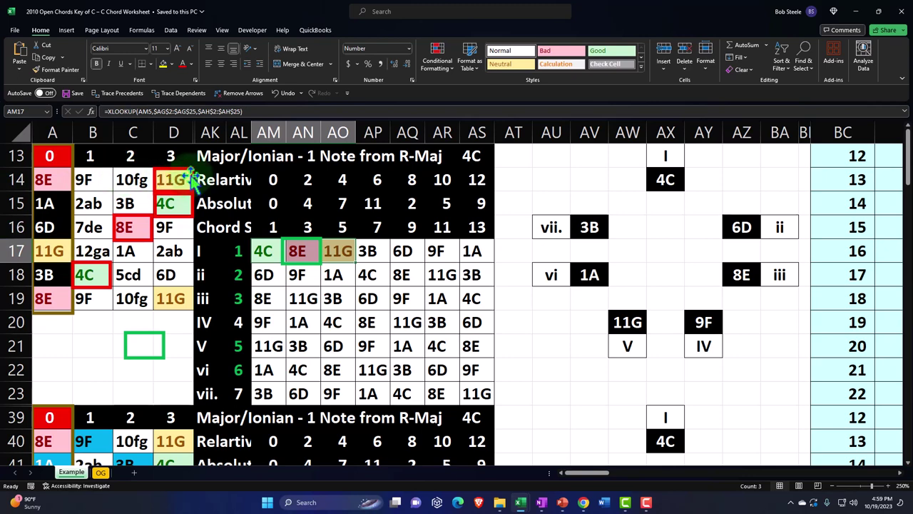
Step: Inspect the chord title and 4C root formulas, then select the I chord tones 4C, 8E, 11G
click(205, 158)
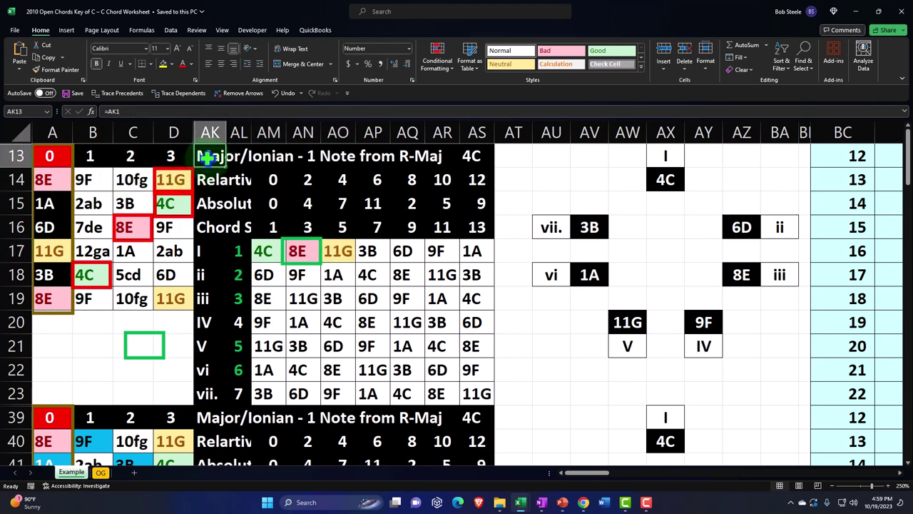
click(472, 157)
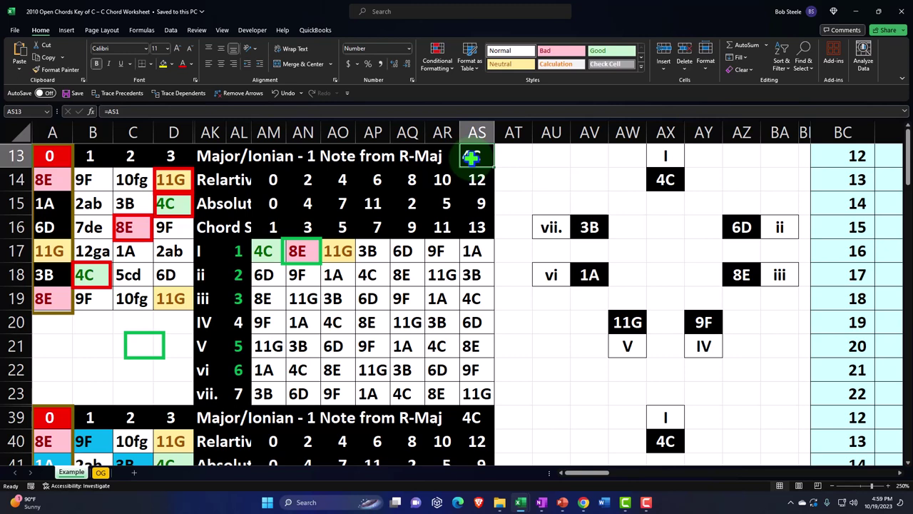
drag(262, 251, 326, 251)
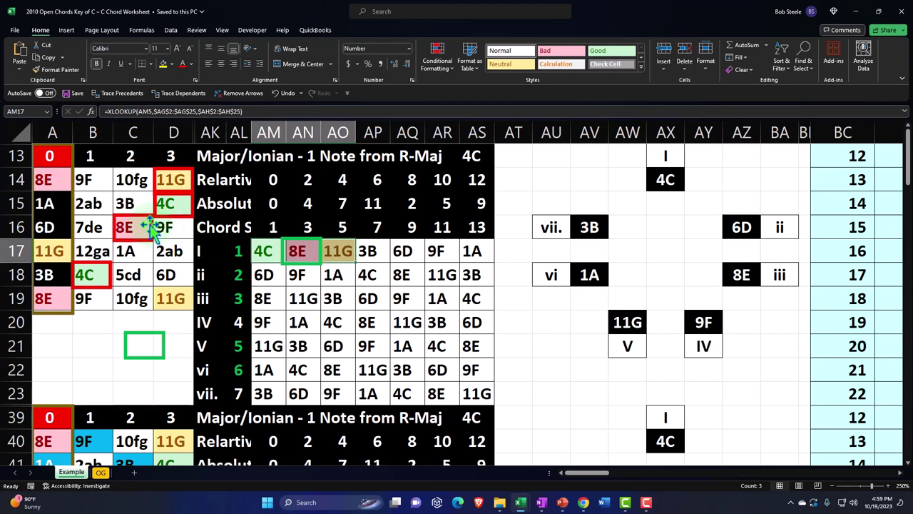
Step: Reposition the red markers around the 8E note and over the 4C note in B18
mouse_move(147, 229)
mouse_down()
mouse_move(143, 240)
mouse_move(144, 227)
mouse_up()
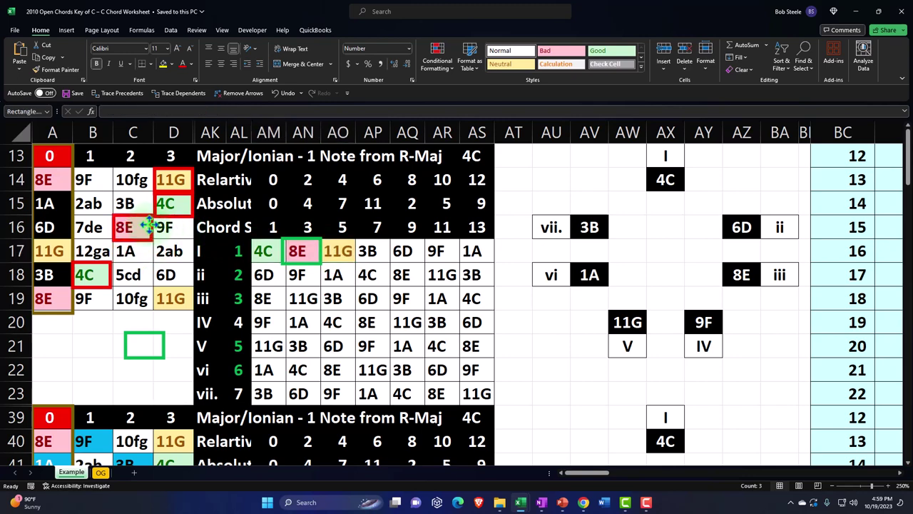
drag(111, 283, 112, 270)
click(112, 269)
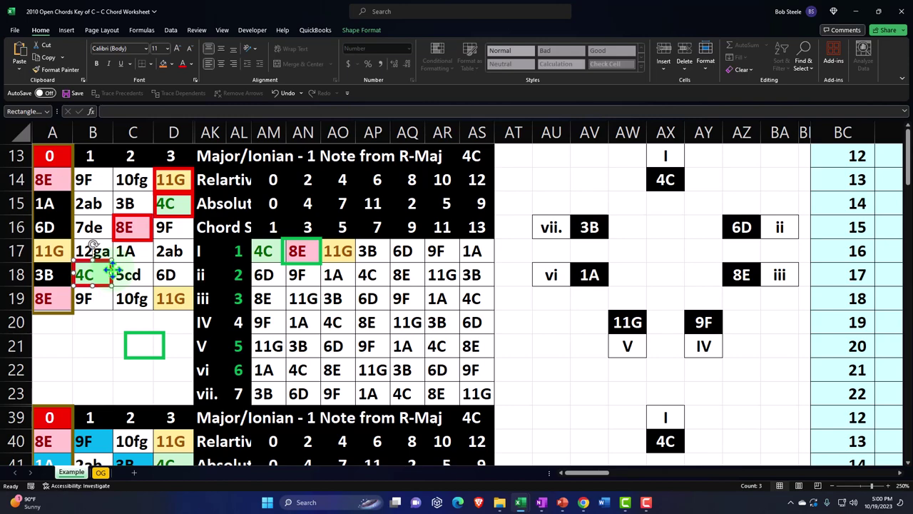
Step: Scroll through the Example sheet, then go back to the OG sheet
scroll(112, 270, down, 1)
scroll(112, 270, up, 1)
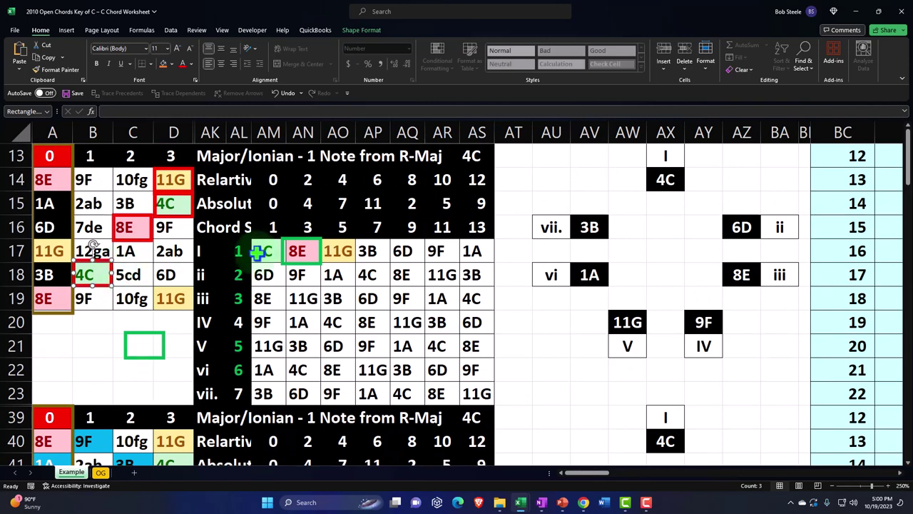
scroll(261, 251, down, 3)
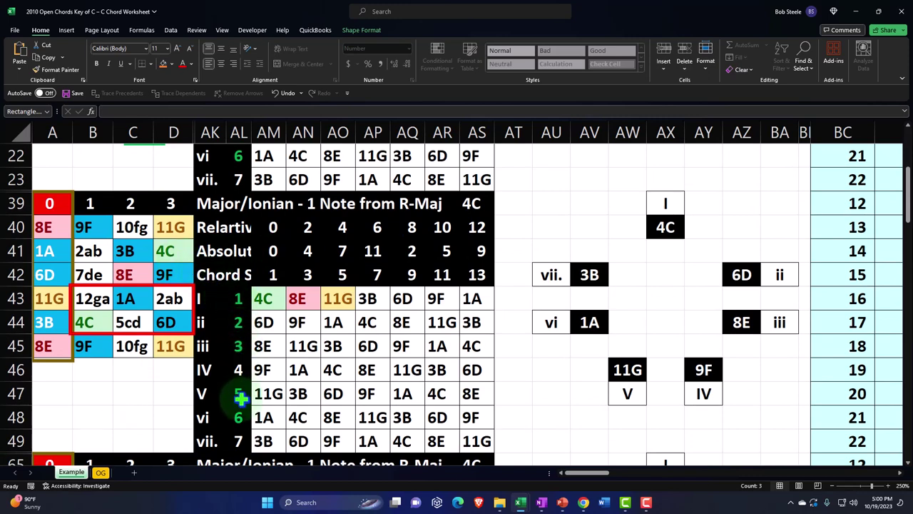
scroll(240, 397, down, 3)
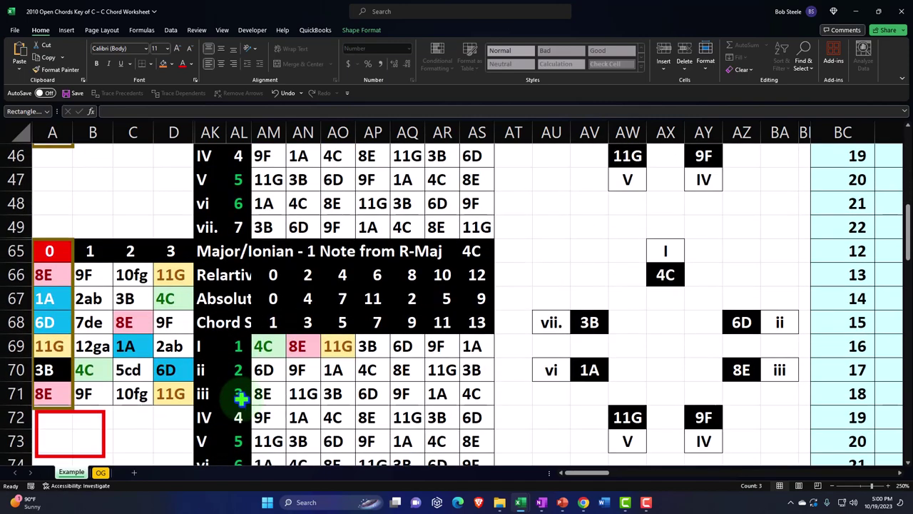
scroll(241, 398, down, 1)
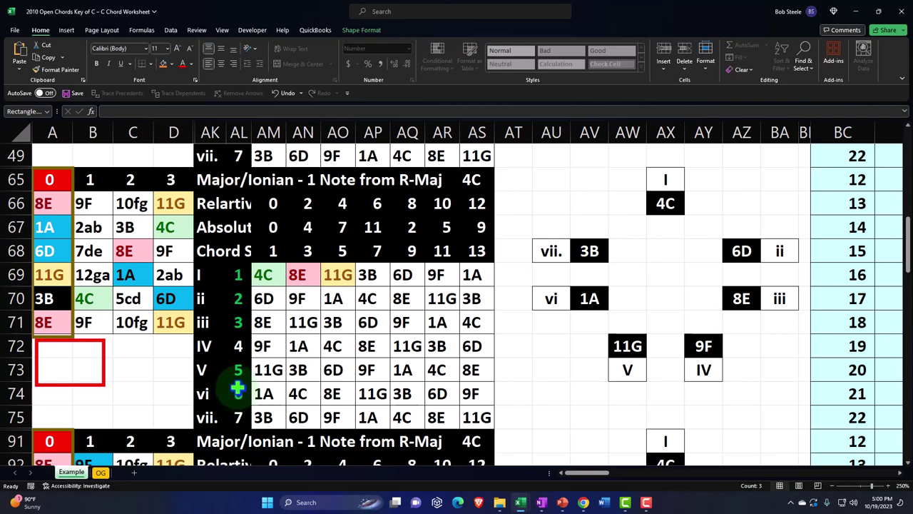
scroll(238, 388, up, 7)
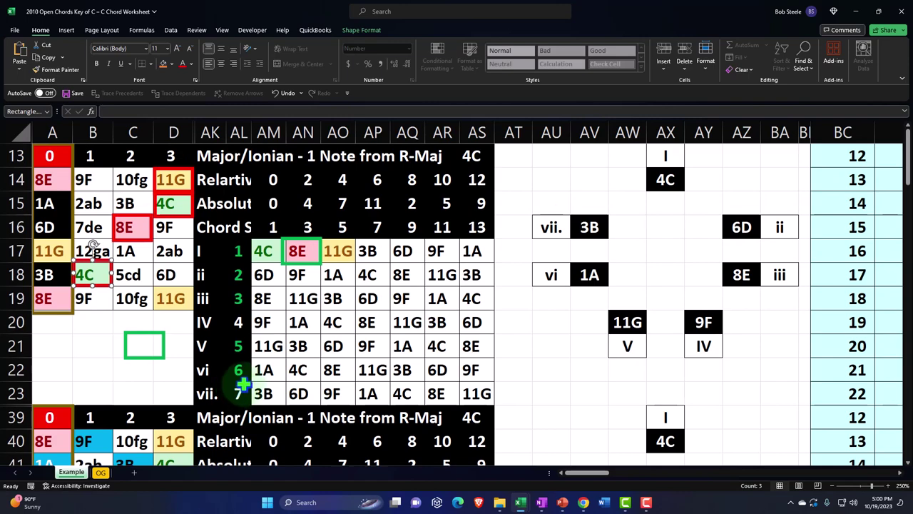
click(101, 472)
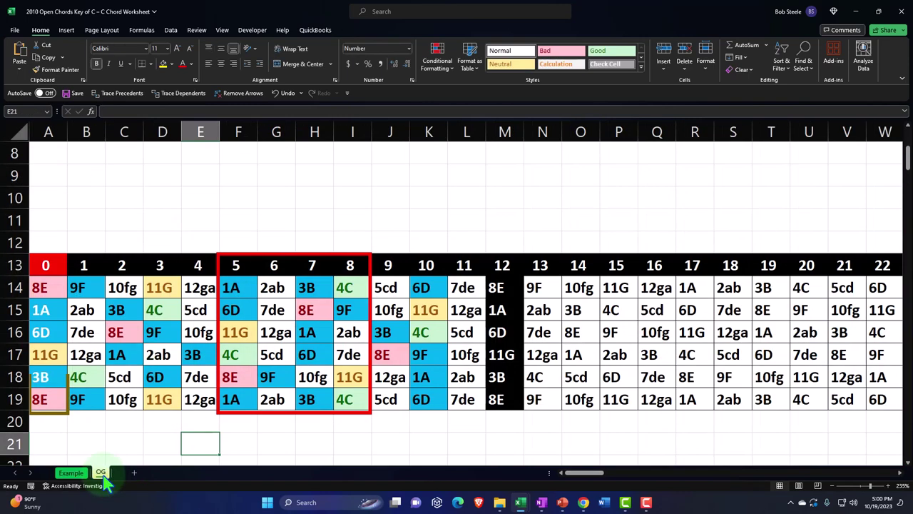
Step: Duplicate the OG sheet and name the copy 'Open Chords C'
click(252, 188)
scroll(246, 193, up, 3)
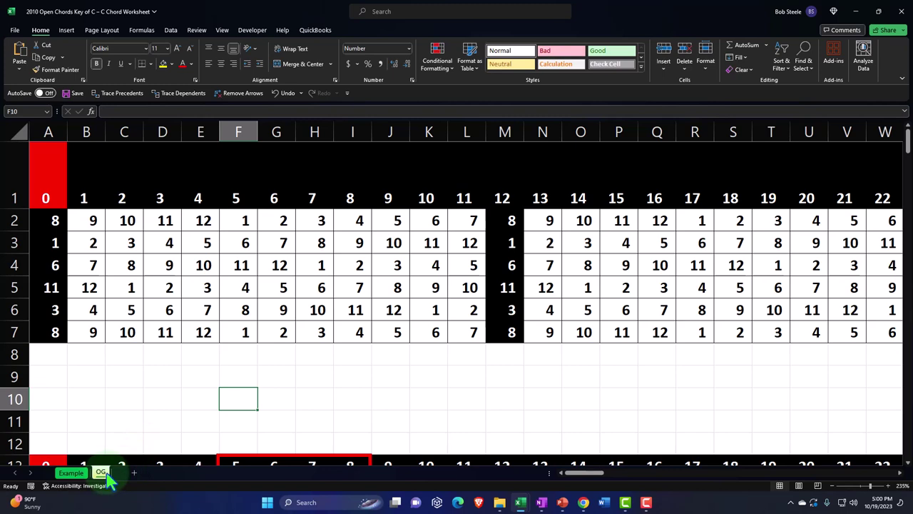
drag(110, 477, 128, 479)
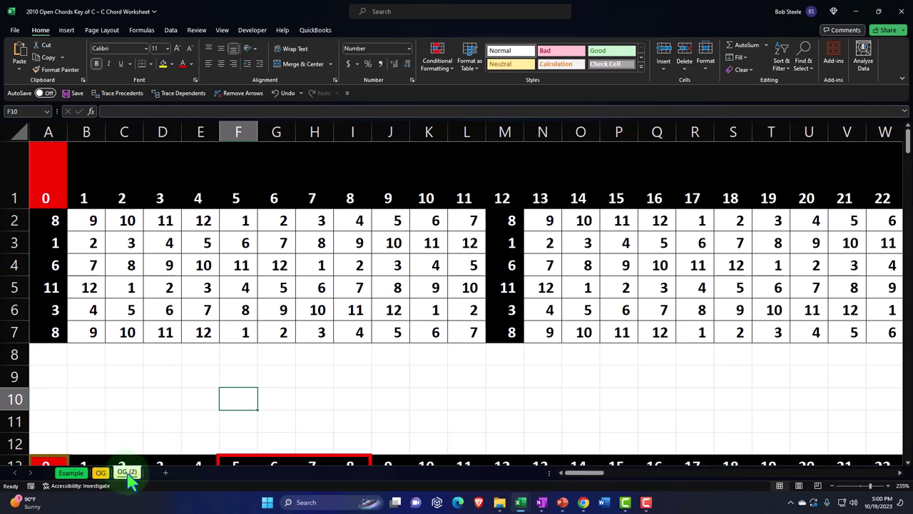
double_click(127, 472)
key(Return)
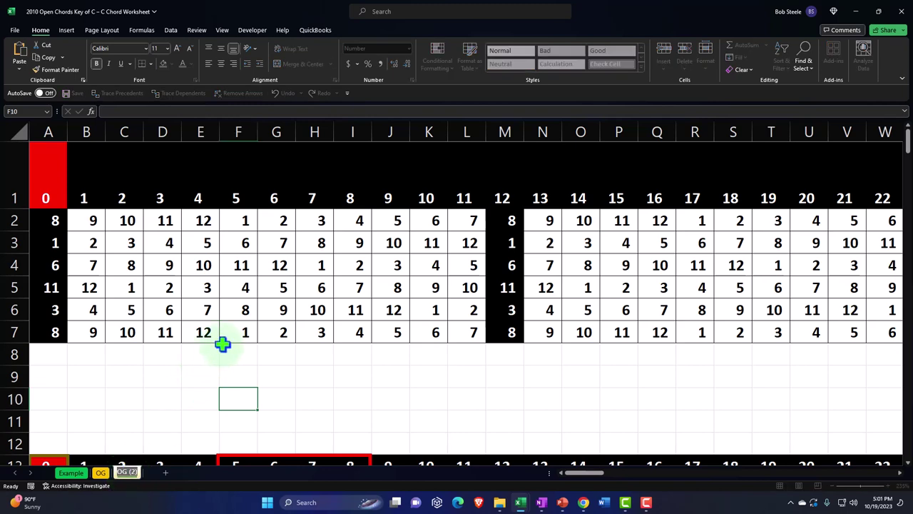
text(Open)
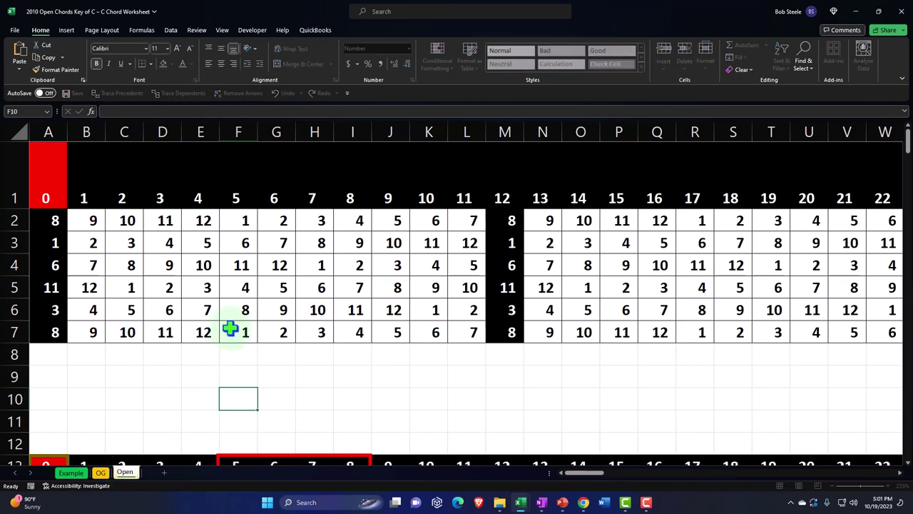
text( Chords C)
click(191, 370)
Step: Give the Open Chords C sheet tab a colour
right_click(153, 474)
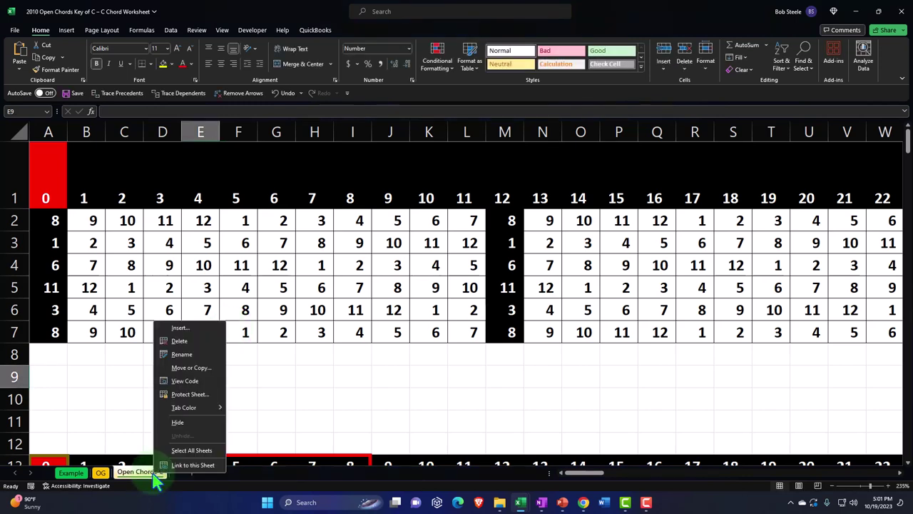
mouse_move(194, 409)
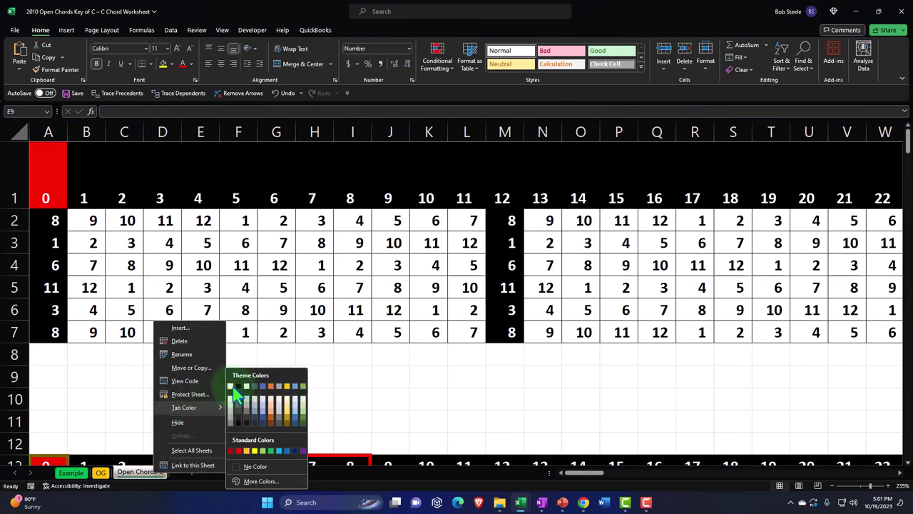
click(237, 400)
click(230, 383)
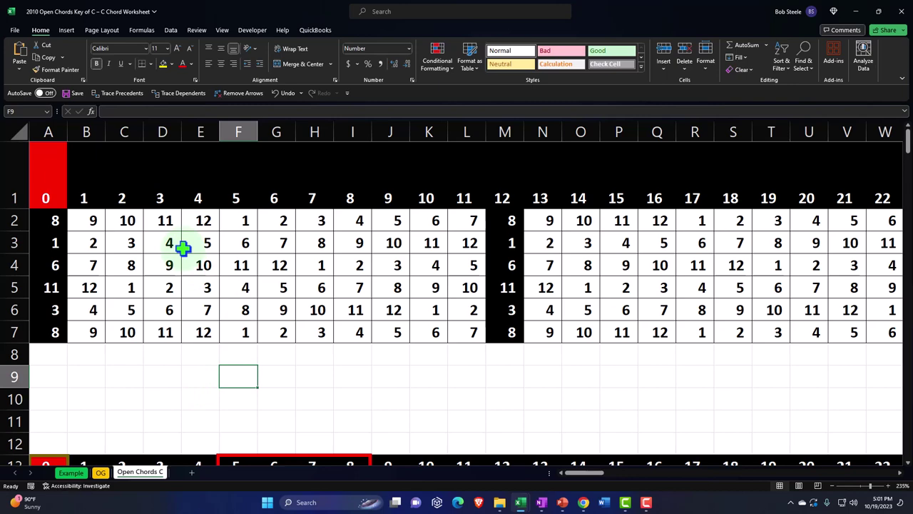
Step: Scroll to the note lookup table and step through the note letters A, ab, B to D
scroll(183, 247, down, 3)
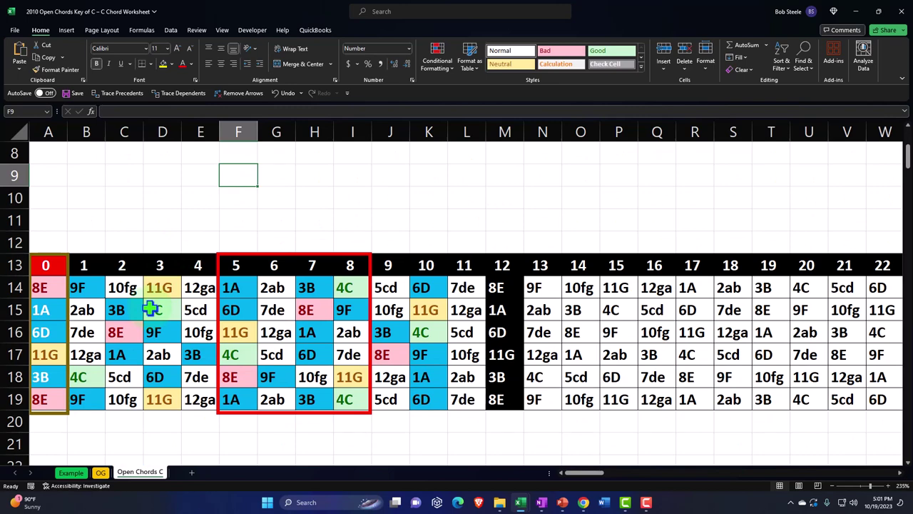
drag(584, 472, 610, 476)
scroll(395, 349, up, 3)
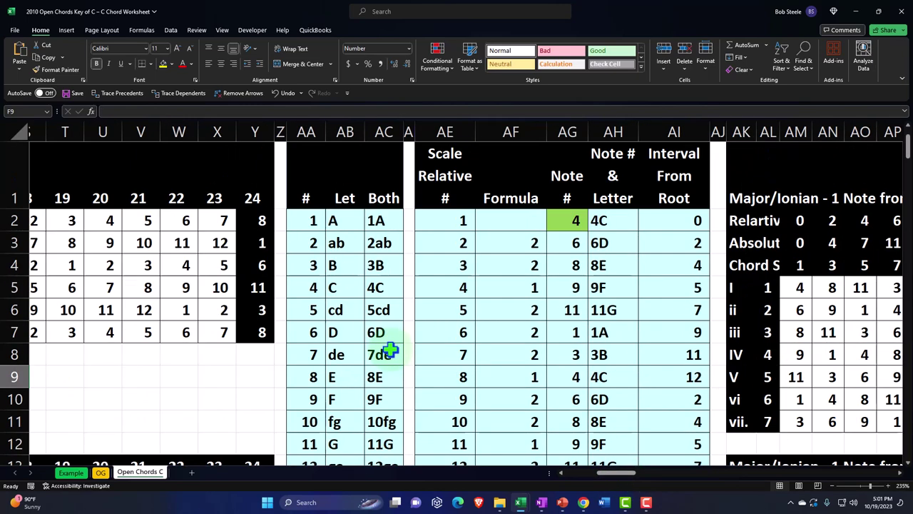
click(350, 220)
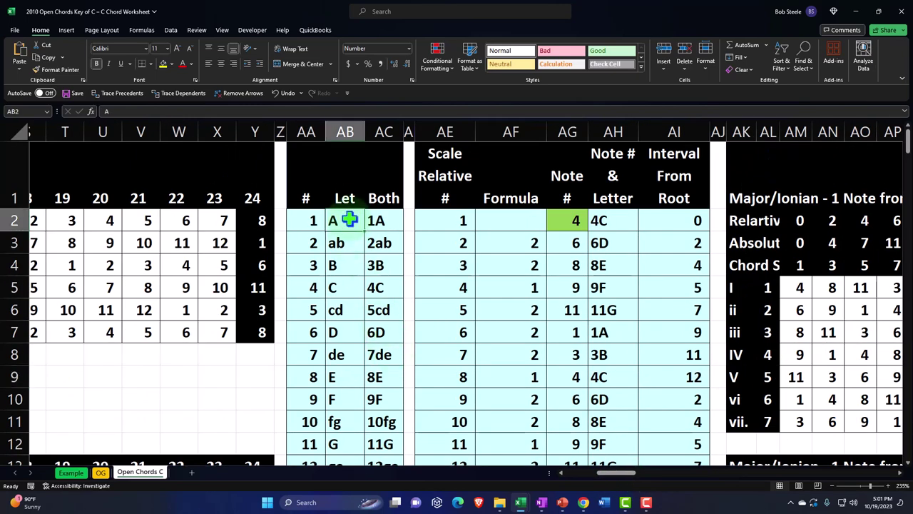
key(Down)
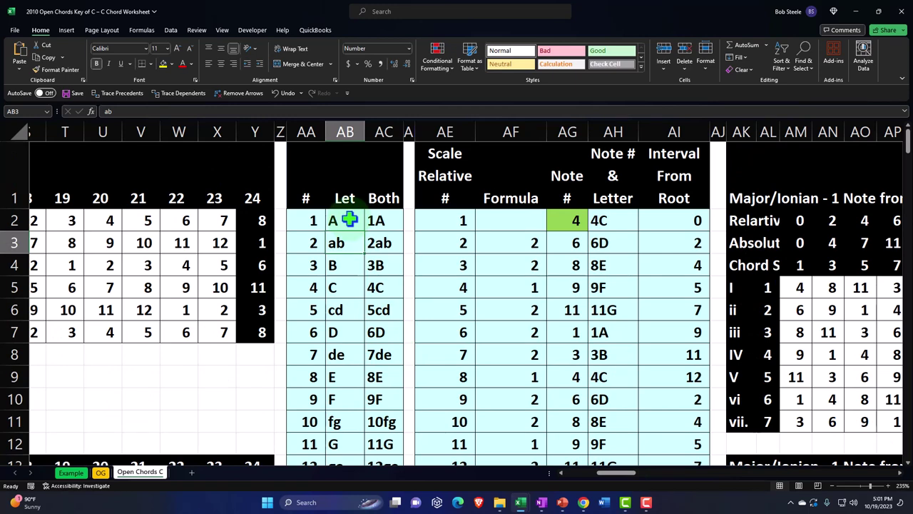
key(Down)
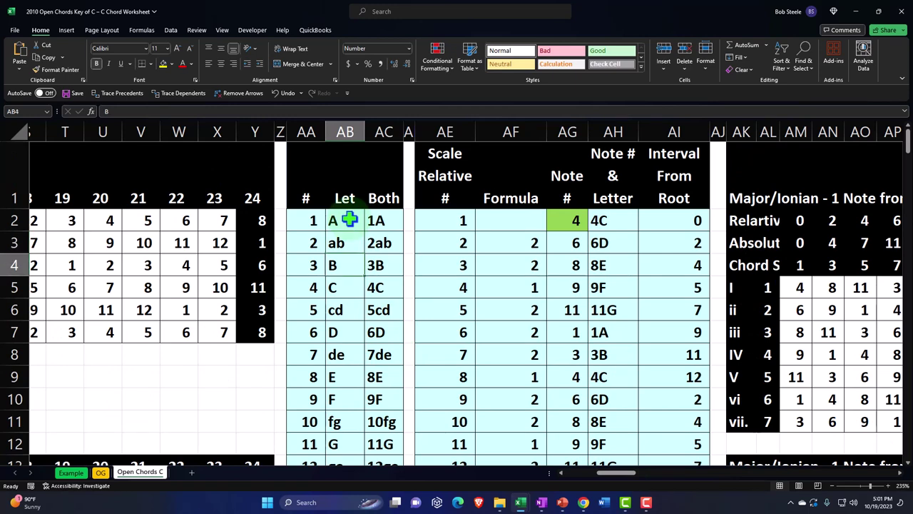
key(Down)
key(Down)
key(Down)
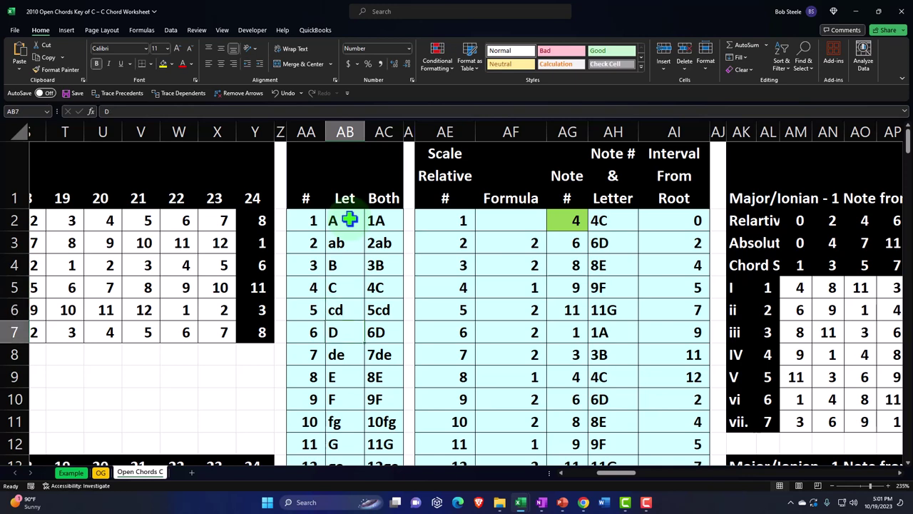
Step: Step through the note numbers 1 to 10 in column AA, then move right toward the chord tables
click(316, 224)
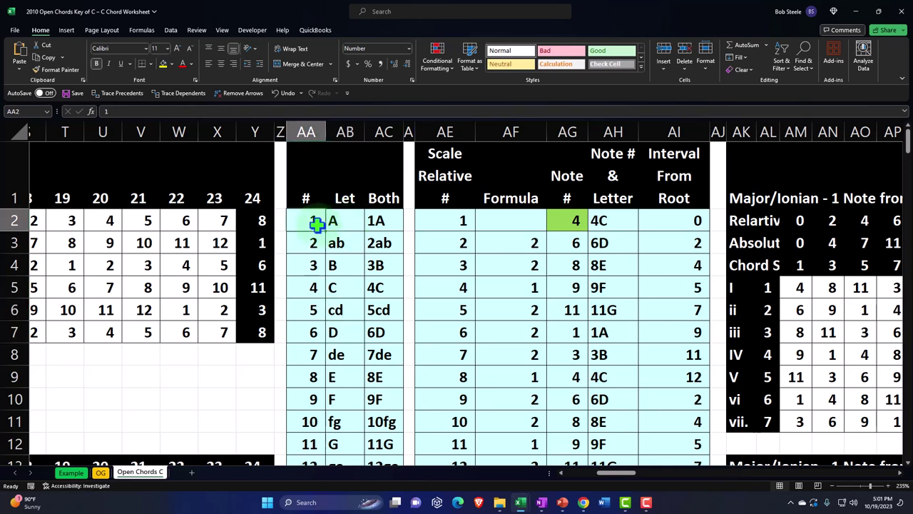
key(Down)
key(Down)
key(Down)
key(Down)
key(Down)
key(Down)
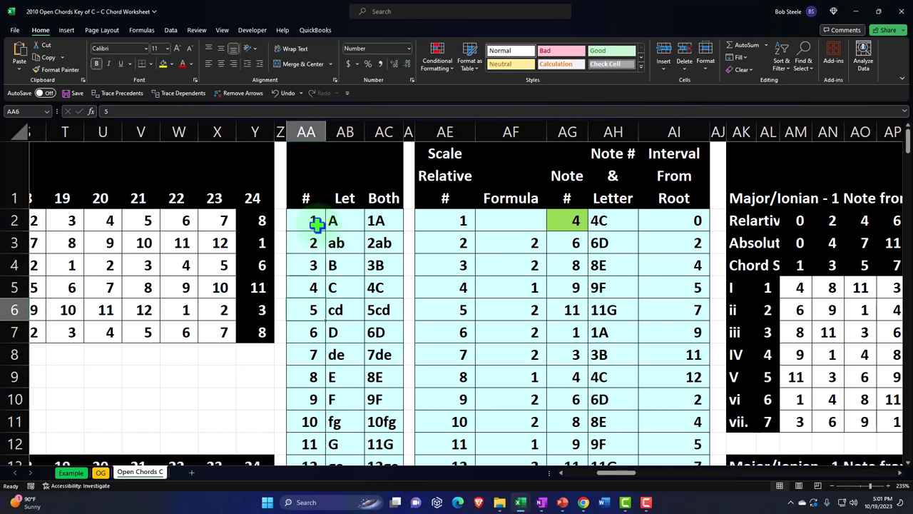
key(Down)
key(Down)
key(Down)
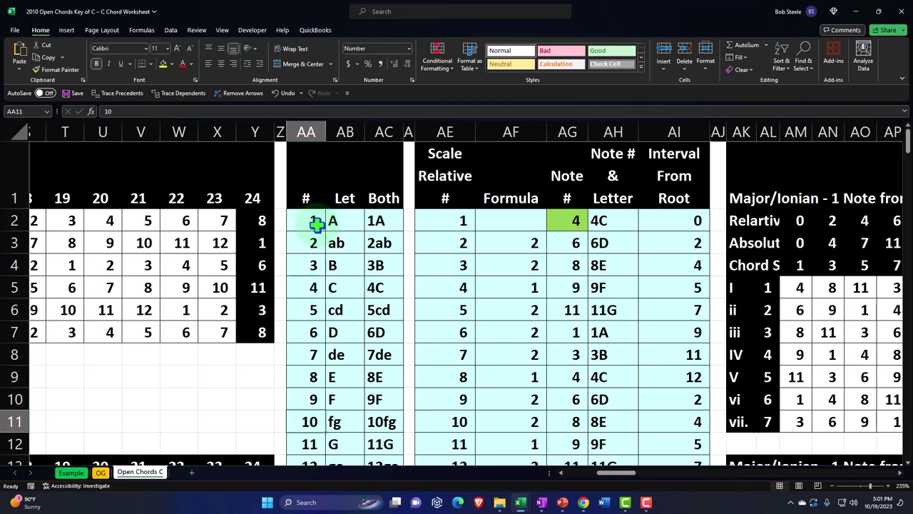
key(Right)
key(Right)
key(Right)
key(Right)
key(Right)
key(Right)
key(Right)
key(Right)
key(Right)
key(Right)
key(Right)
key(Right)
key(Right)
key(Right)
key(Right)
key(Right)
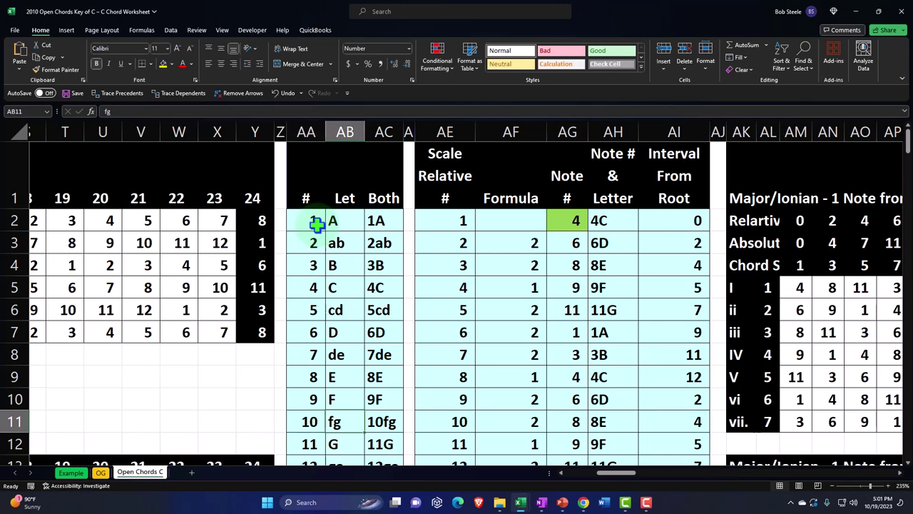
Step: Review the Major/Ionian chord table title and the AG2 root note, scrolling through the chord tables
key(Right)
key(Right)
key(Right)
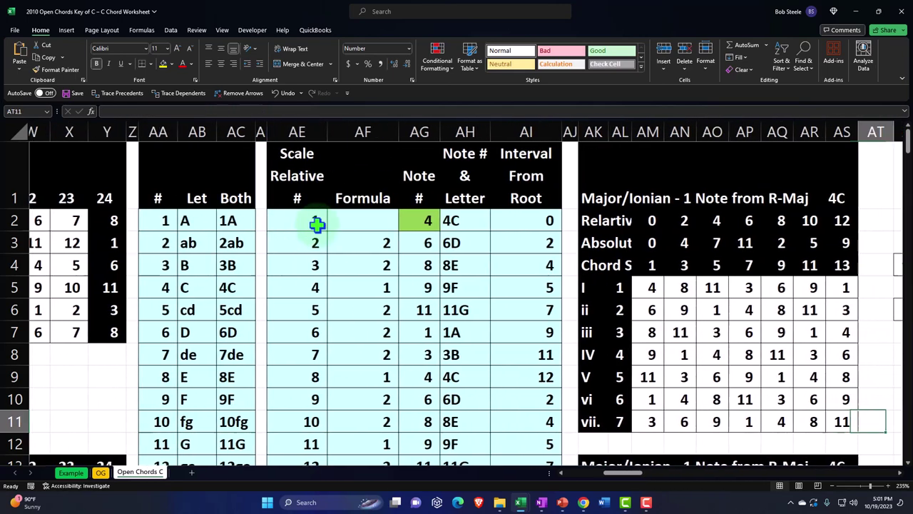
click(564, 199)
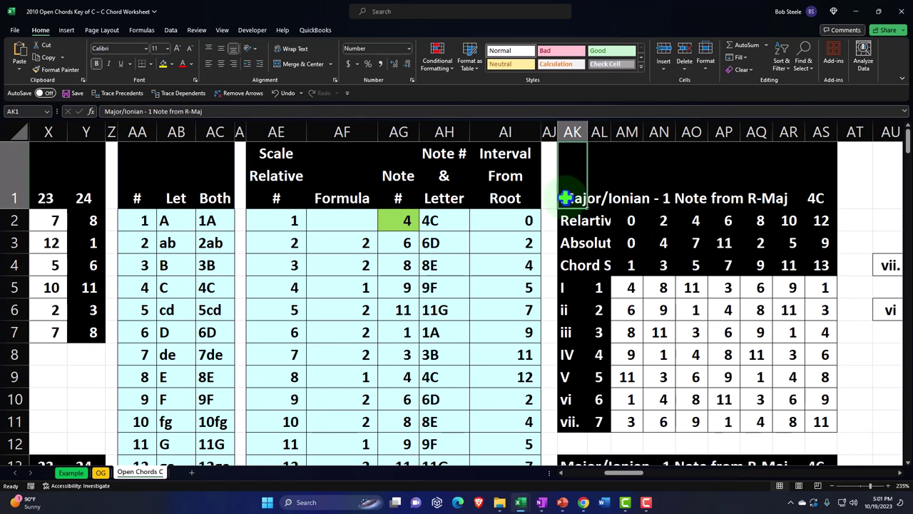
click(396, 221)
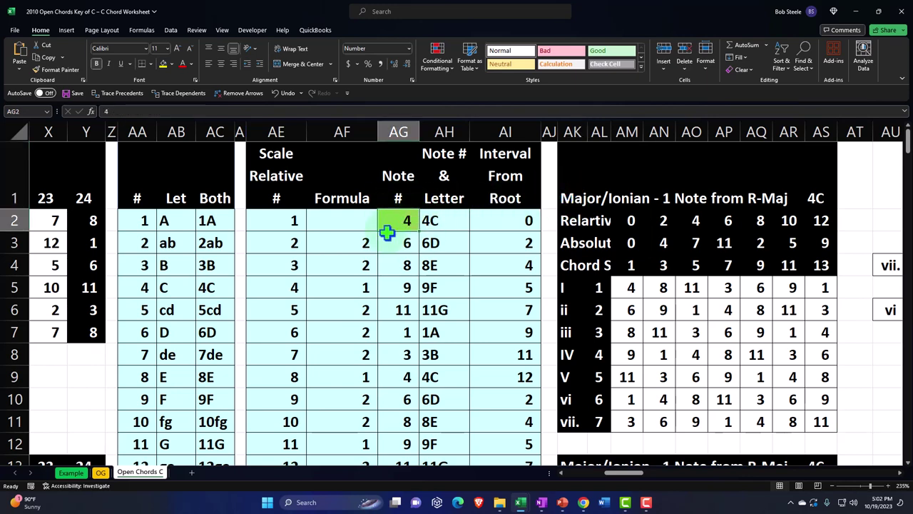
scroll(563, 243, down, 6)
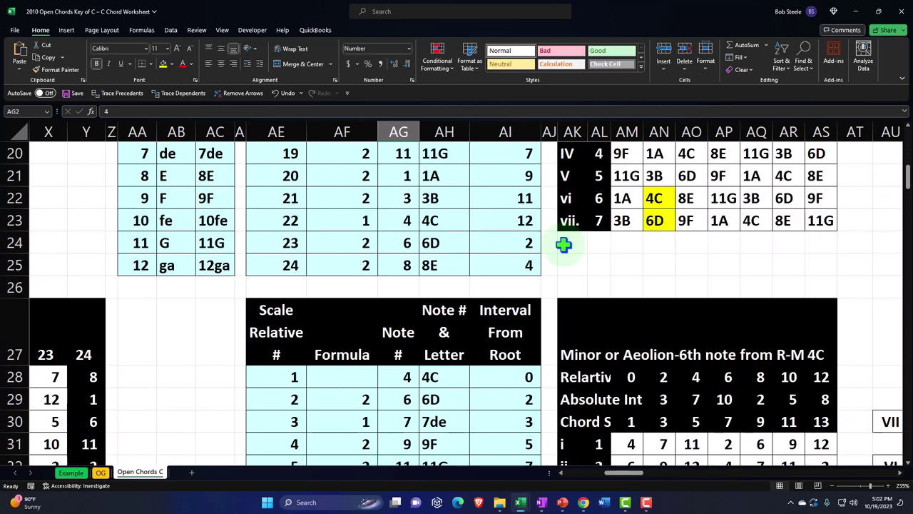
scroll(564, 244, down, 5)
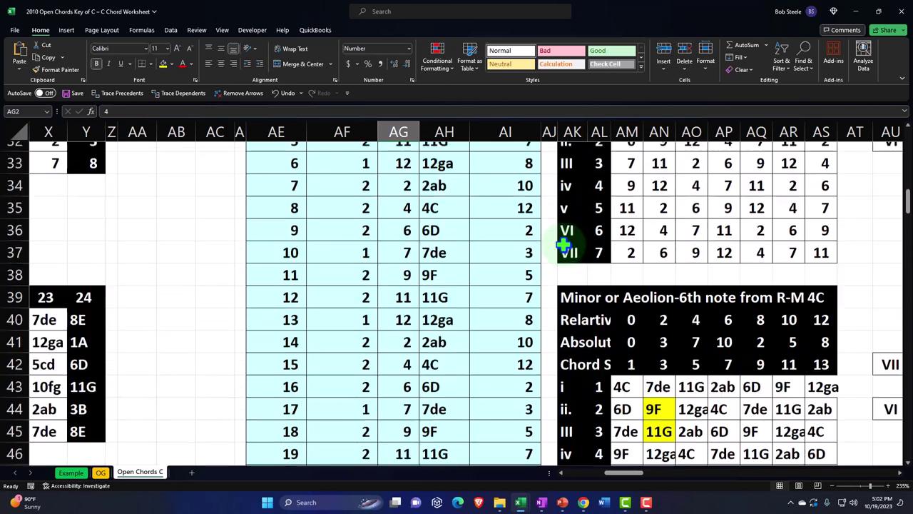
scroll(564, 244, down, 4)
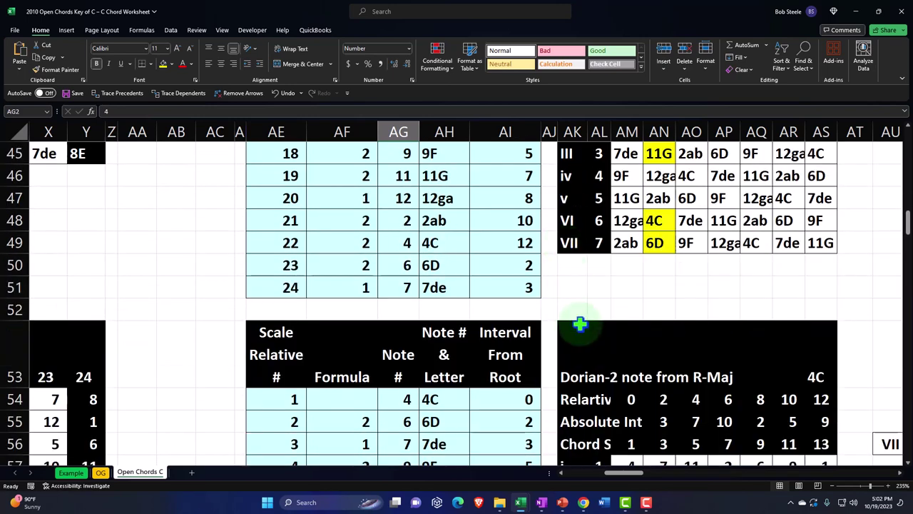
scroll(579, 325, down, 2)
scroll(591, 344, down, 3)
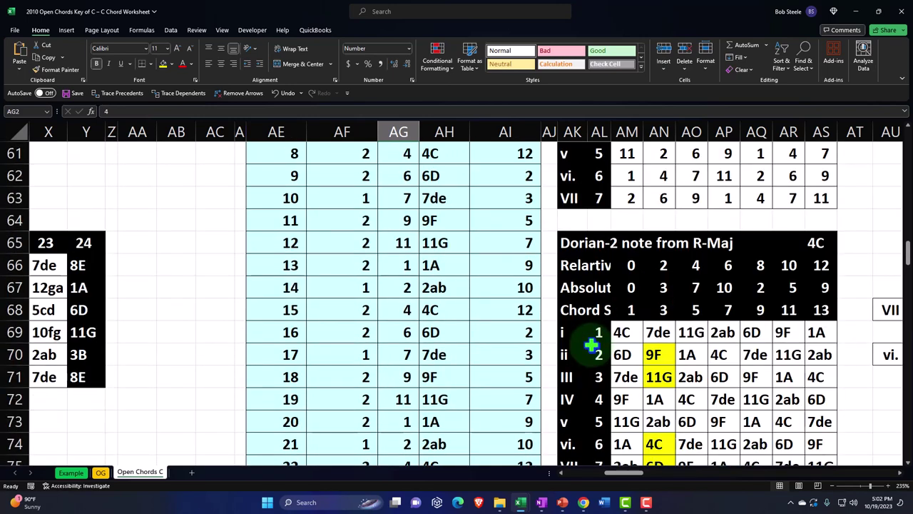
scroll(591, 345, up, 20)
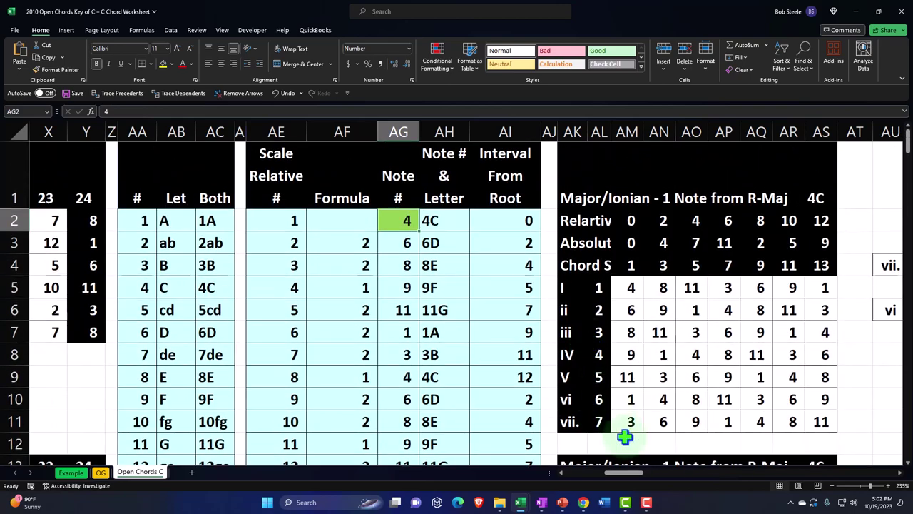
Step: Scroll back to the note grid and select A14:L19
mouse_move(635, 476)
mouse_down()
mouse_move(655, 479)
mouse_move(638, 477)
mouse_up()
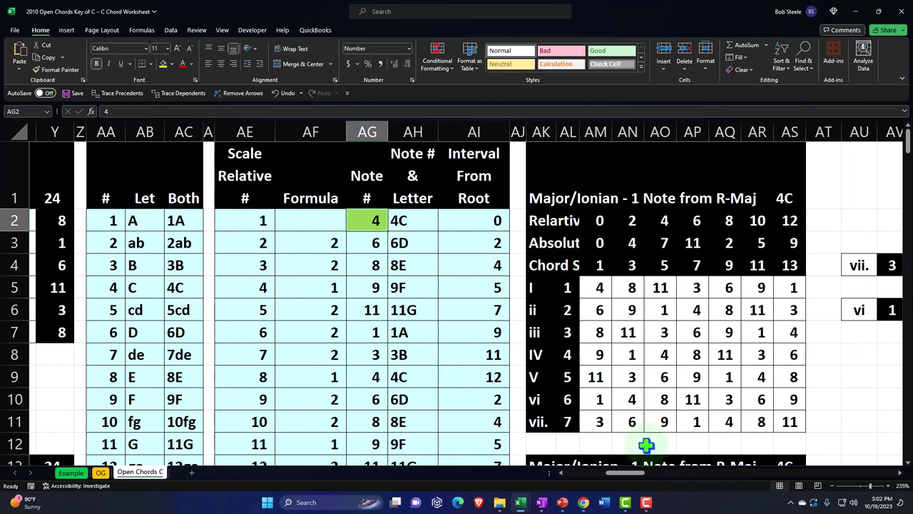
drag(626, 474, 574, 483)
scroll(232, 406, down, 3)
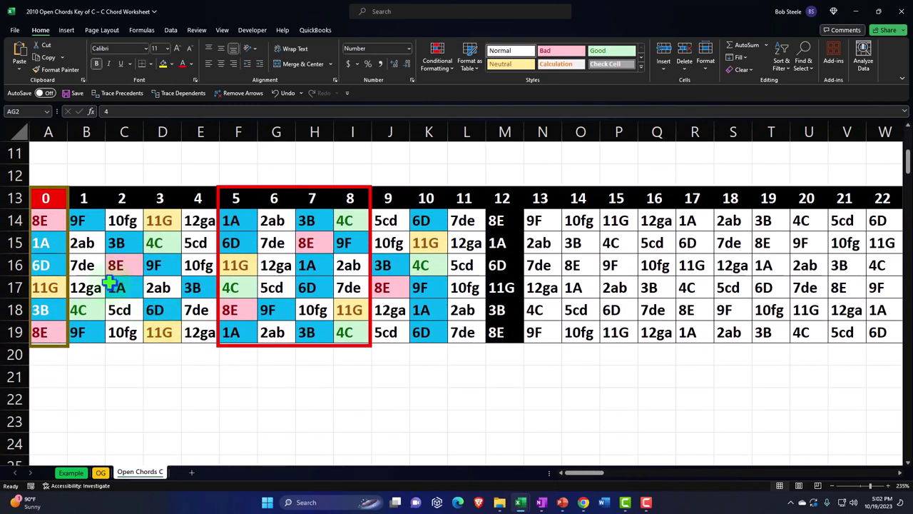
drag(41, 219, 449, 328)
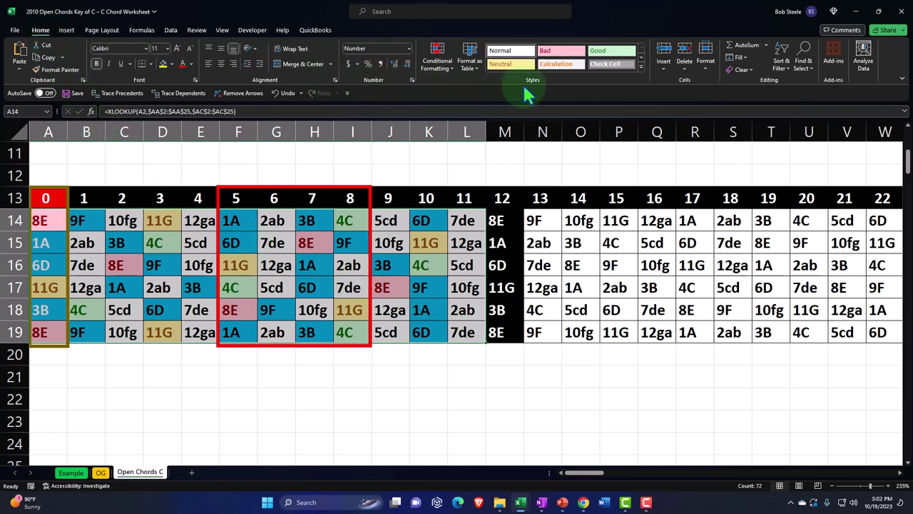
Step: Clear the conditional formatting rules from the selected A14:L19 note grid
click(443, 71)
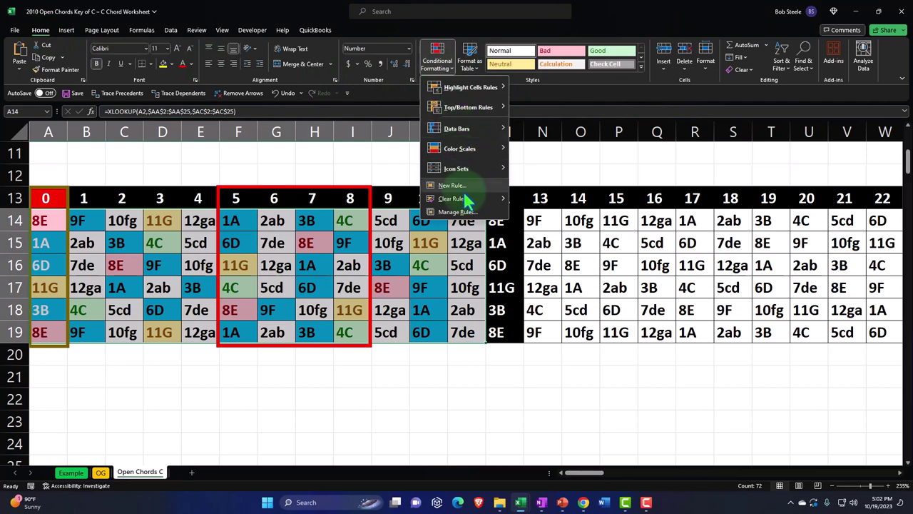
mouse_move(464, 199)
click(535, 200)
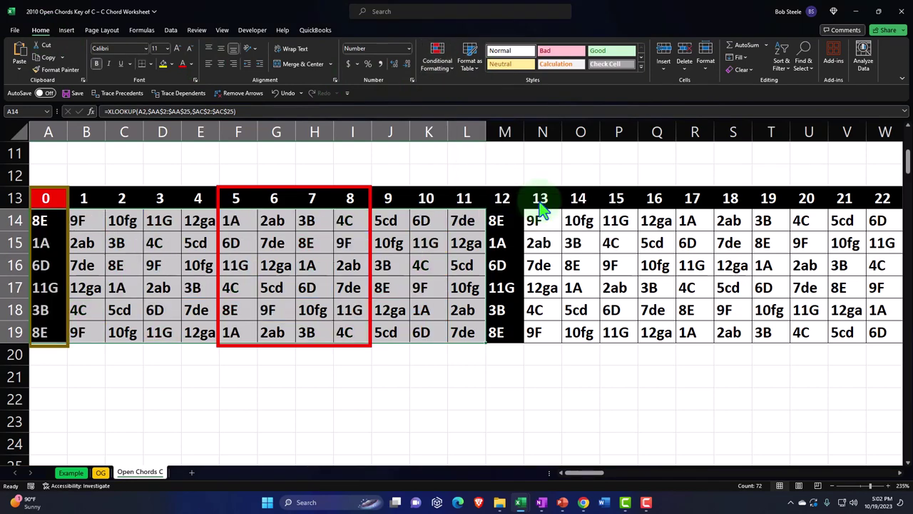
click(265, 345)
scroll(264, 348, up, 4)
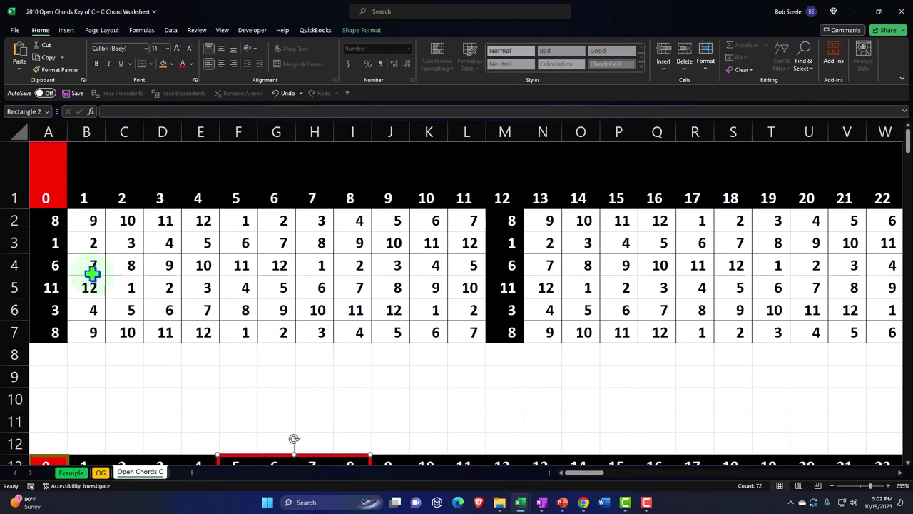
scroll(92, 269, down, 3)
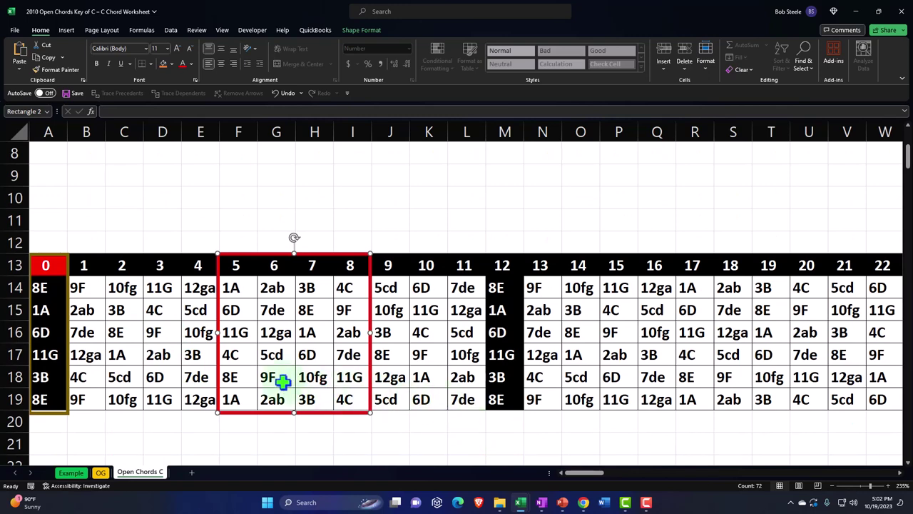
scroll(158, 373, up, 3)
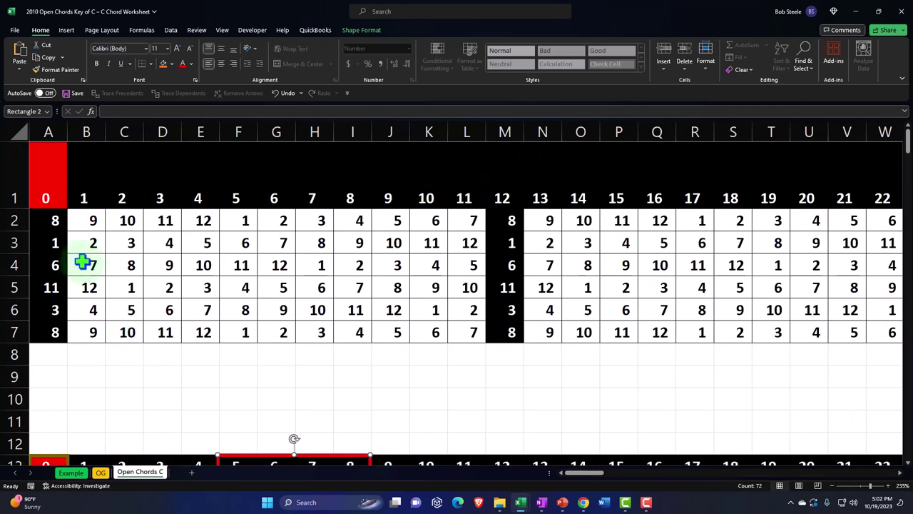
Step: Select rows 1–25 holding the number table, note grid and lookup tables
drag(6, 173, 18, 298)
mouse_move(576, 472)
mouse_down()
mouse_move(584, 480)
mouse_move(570, 479)
mouse_up()
click(418, 372)
ctrl+scroll(393, 371, down, 2)
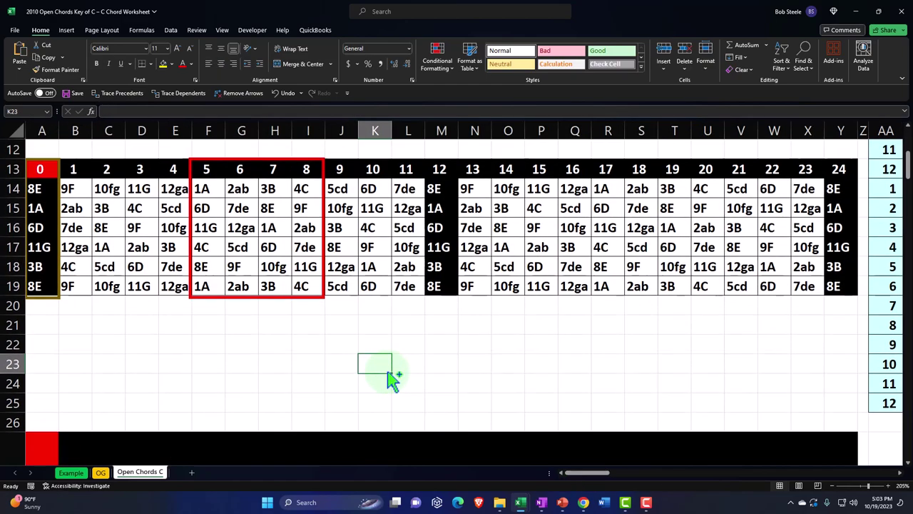
ctrl+scroll(390, 371, down, 2)
click(152, 311)
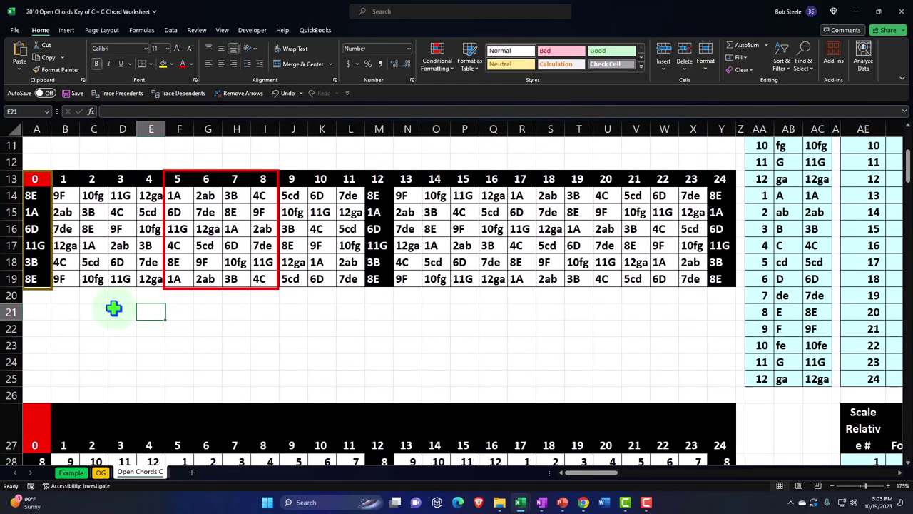
scroll(65, 209, up, 3)
drag(3, 160, 55, 300)
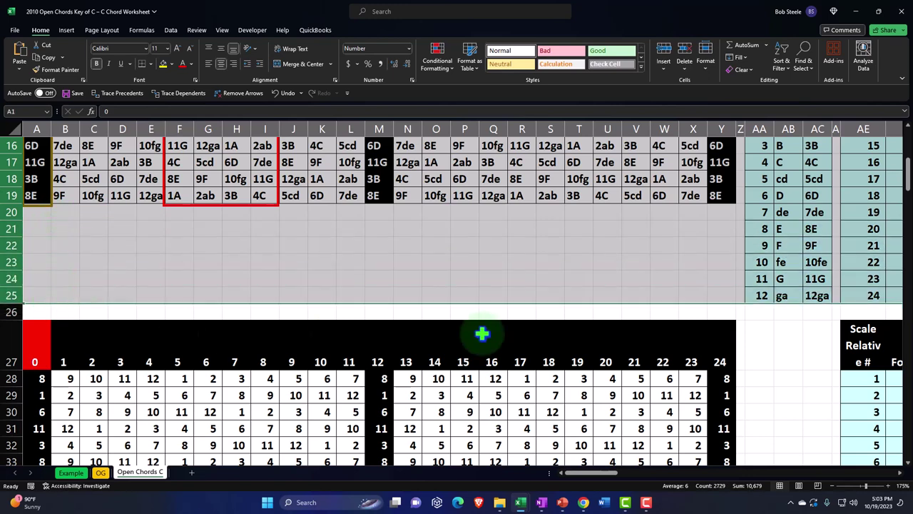
key(ctrl+c)
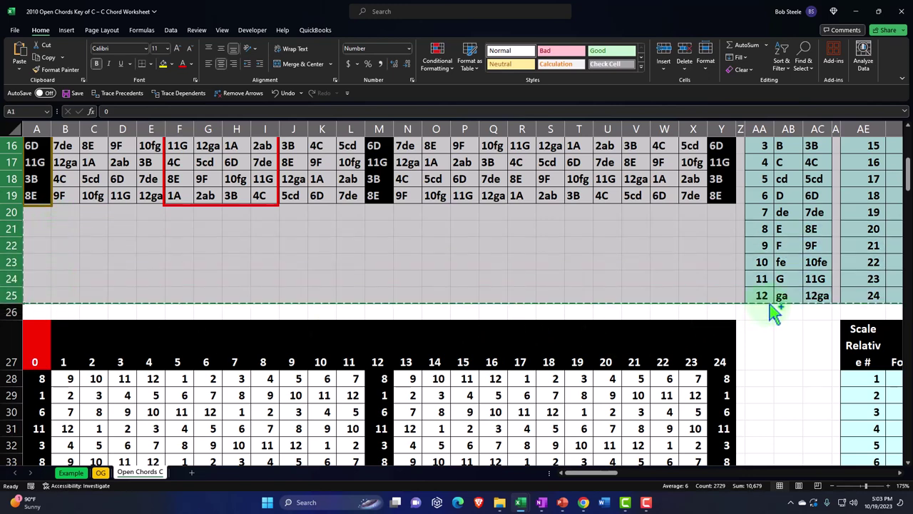
scroll(93, 307, down, 1)
click(33, 289)
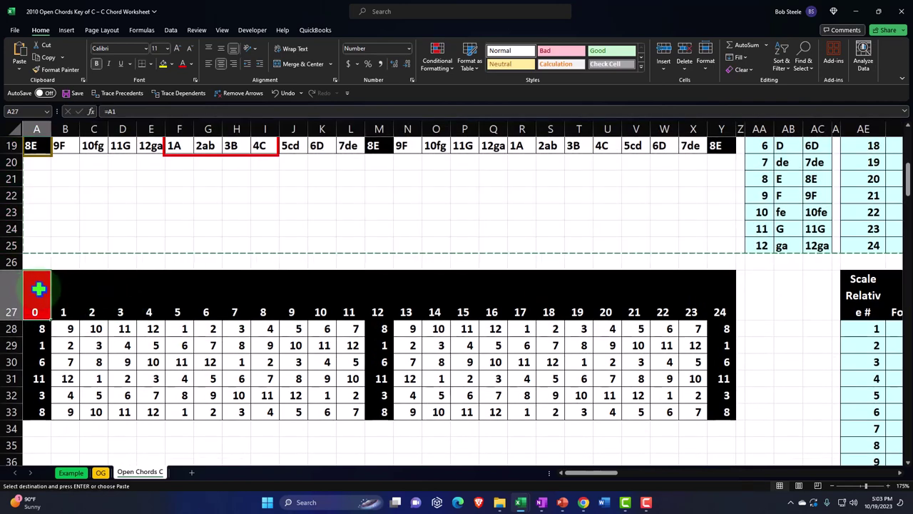
key(ctrl+v)
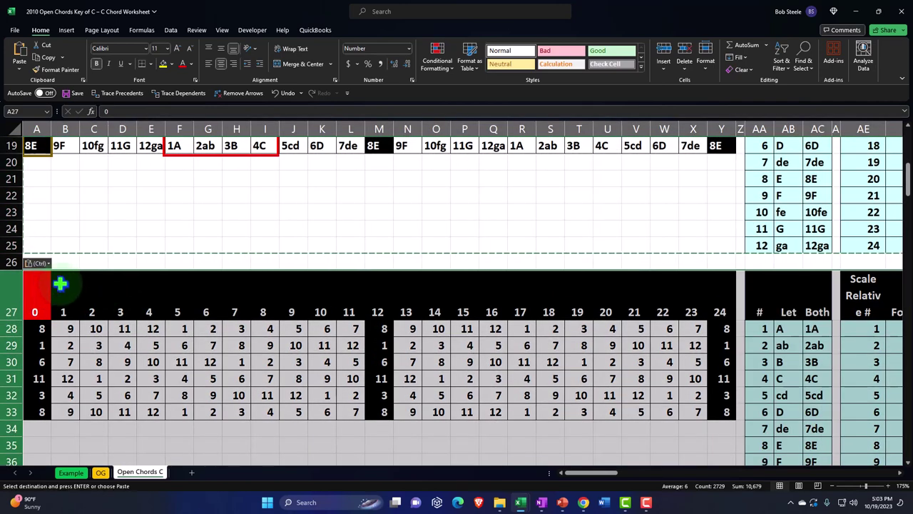
scroll(183, 289, down, 2)
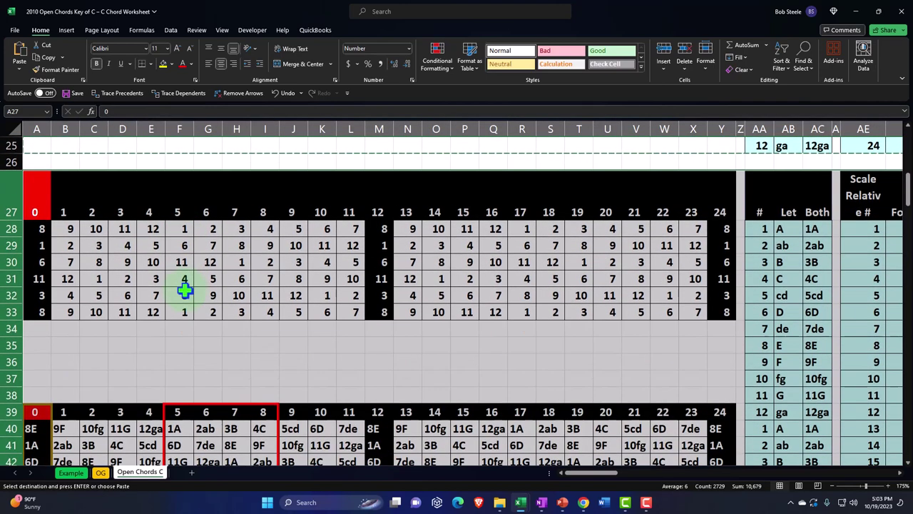
scroll(184, 289, down, 5)
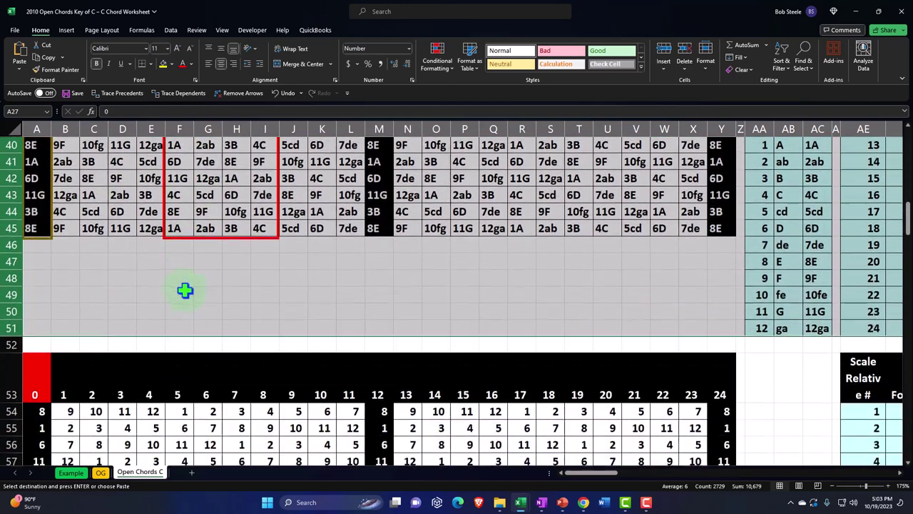
scroll(185, 289, down, 1)
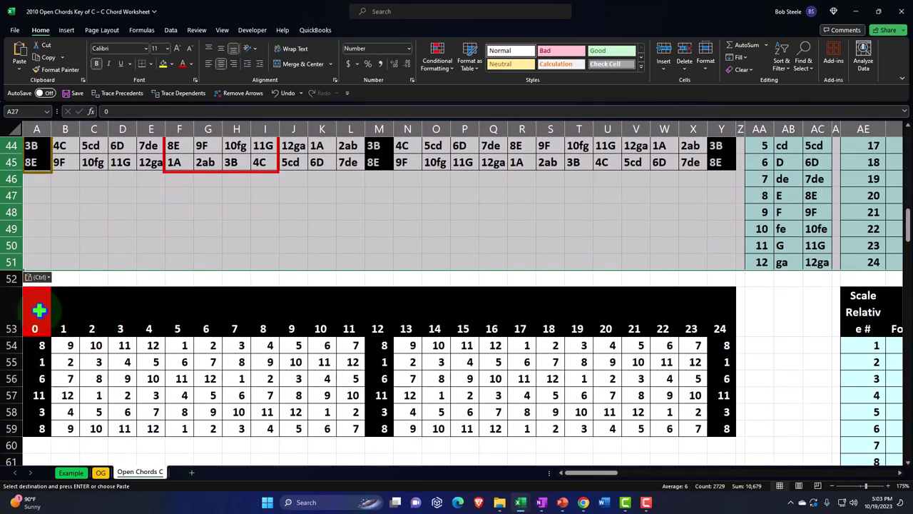
click(39, 309)
key(ctrl+shift+End)
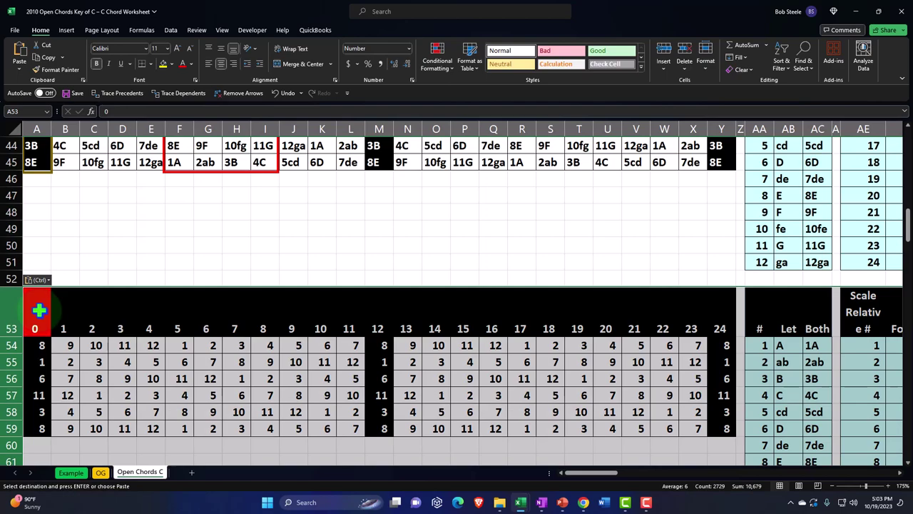
scroll(38, 309, down, 3)
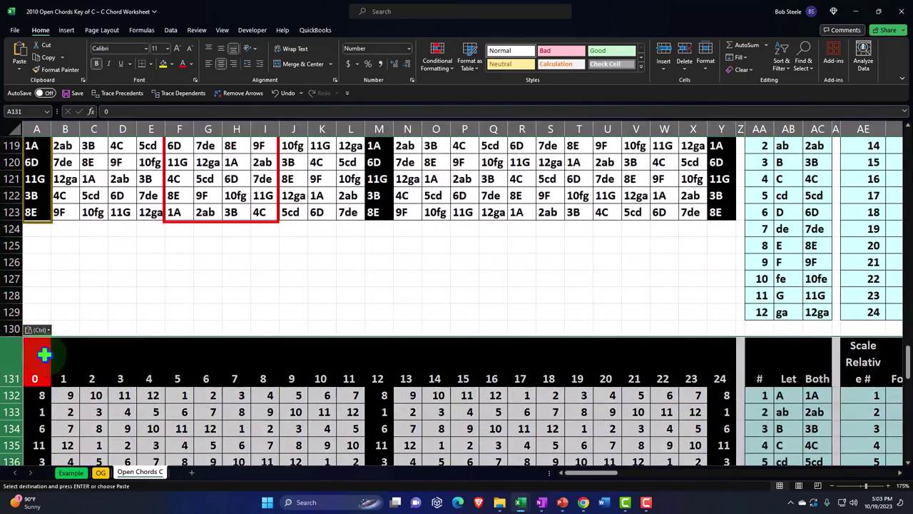
scroll(45, 352, down, 2)
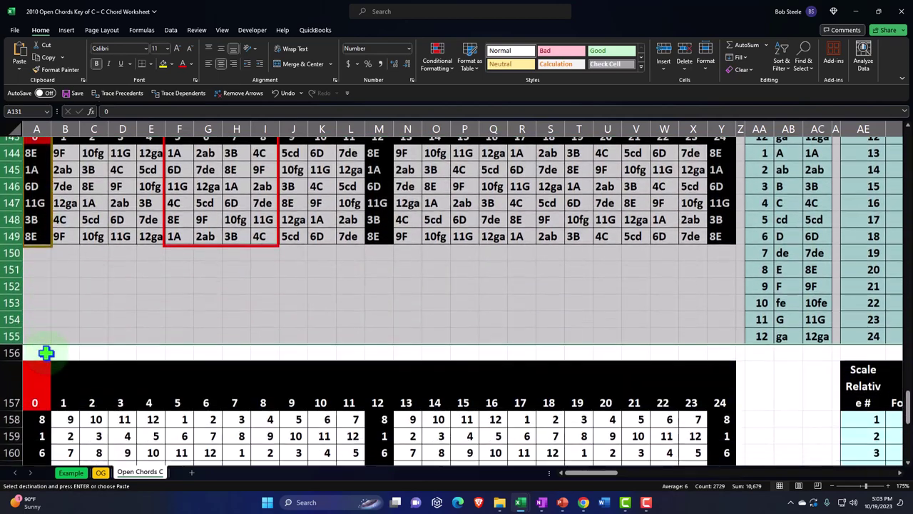
click(41, 369)
scroll(41, 368, down, 3)
scroll(39, 366, down, 4)
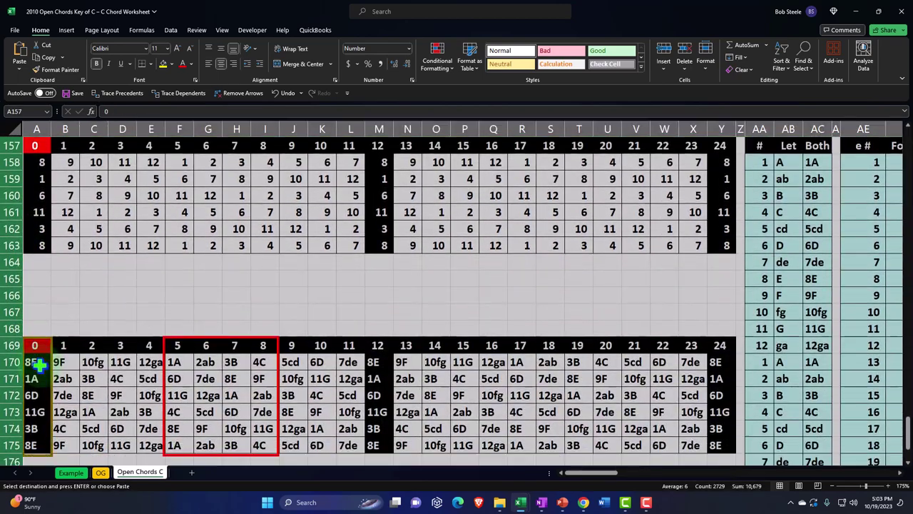
scroll(83, 361, up, 20)
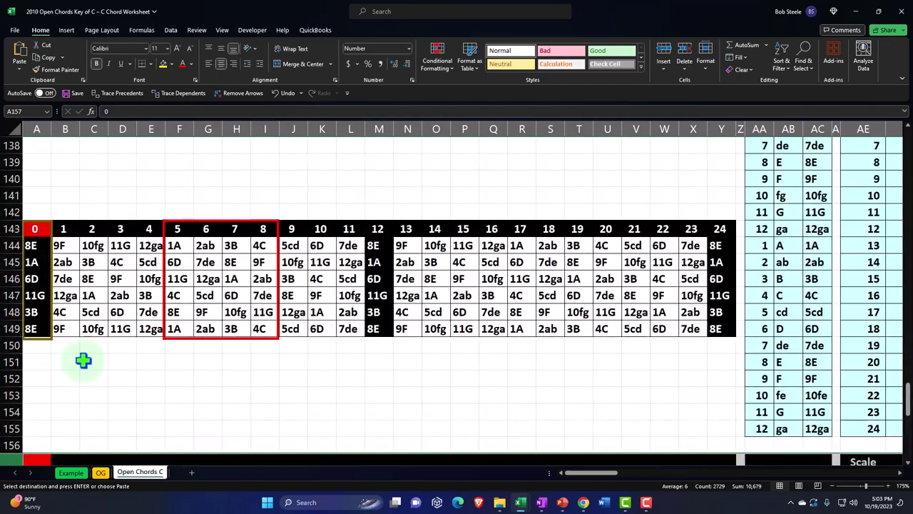
scroll(89, 355, up, 17)
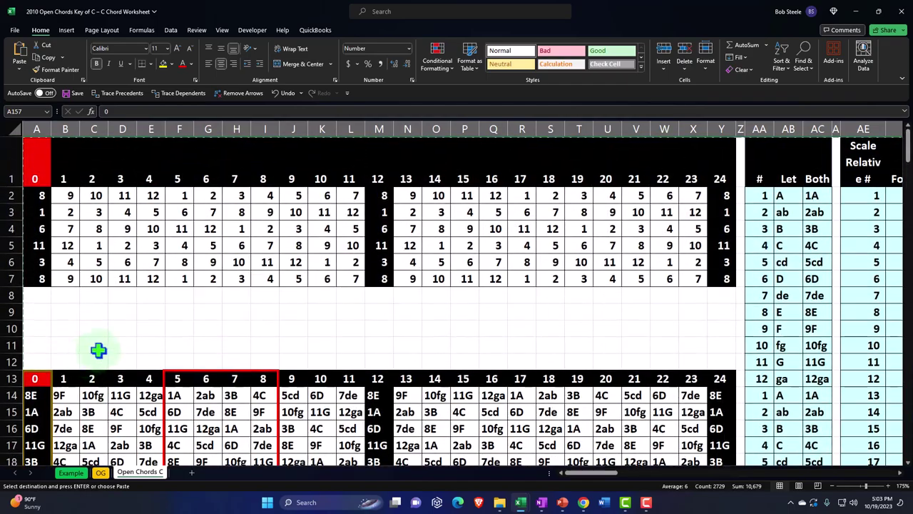
click(200, 289)
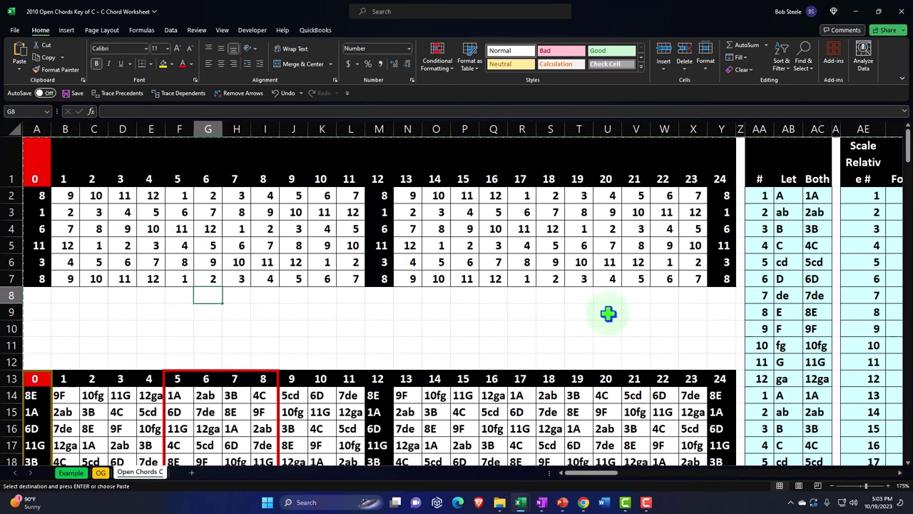
Step: Select rows 1 through 12 and hide them
scroll(607, 314, down, 1)
scroll(608, 314, up, 1)
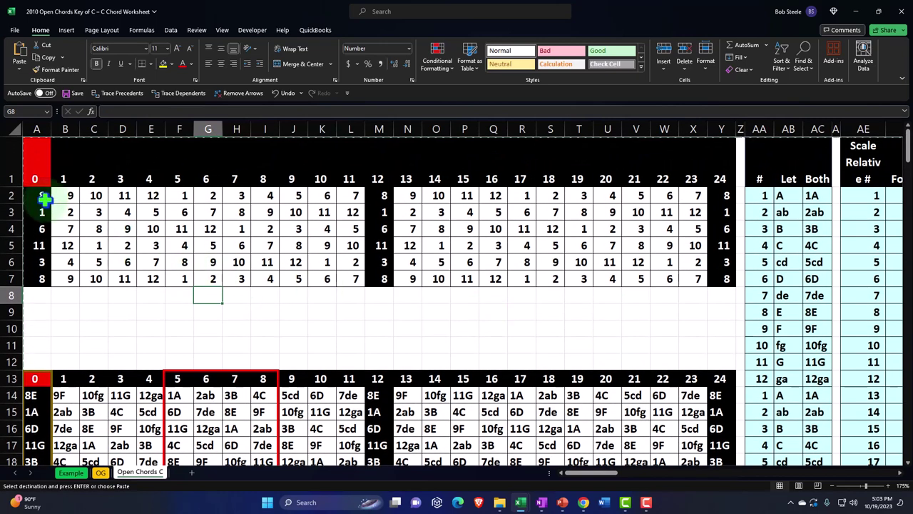
click(13, 150)
drag(12, 150, 17, 355)
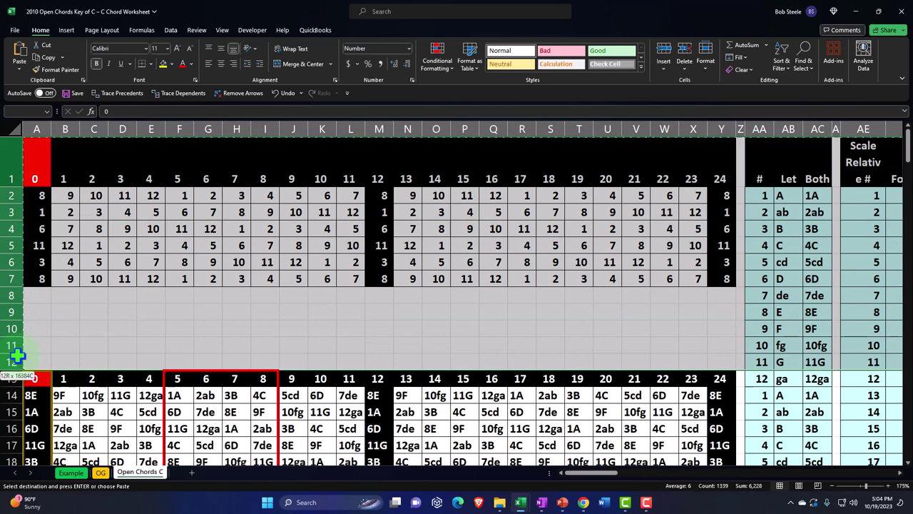
right_click(202, 327)
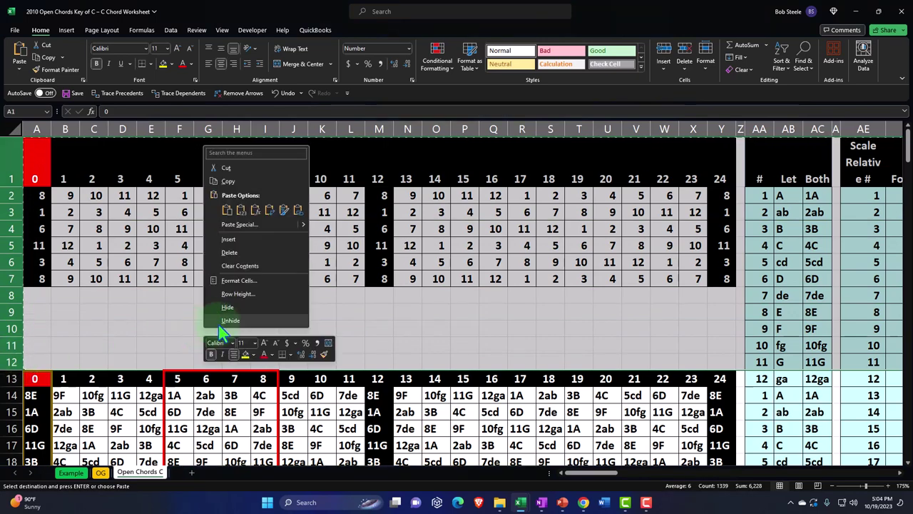
click(229, 357)
scroll(228, 314, down, 4)
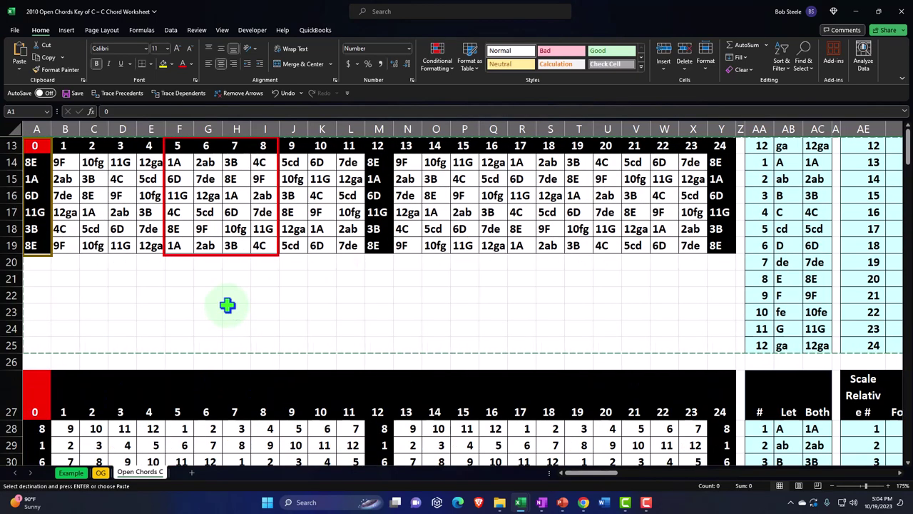
Step: Move the red outline box from F13:I19 down to frame B18:E24
drag(611, 477, 642, 475)
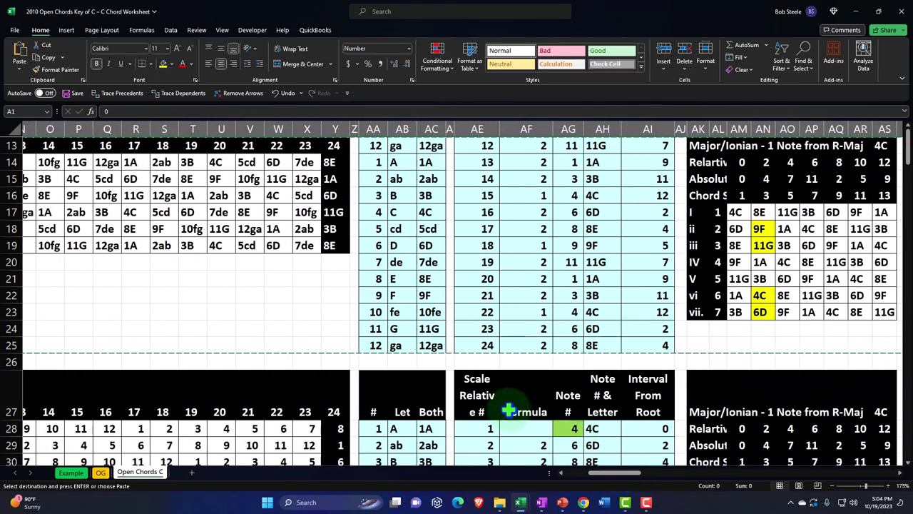
click(314, 314)
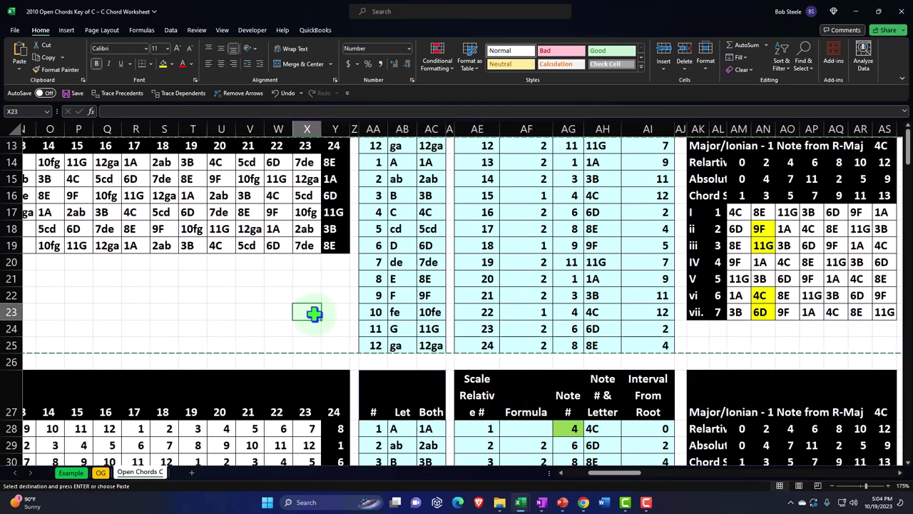
click(342, 309)
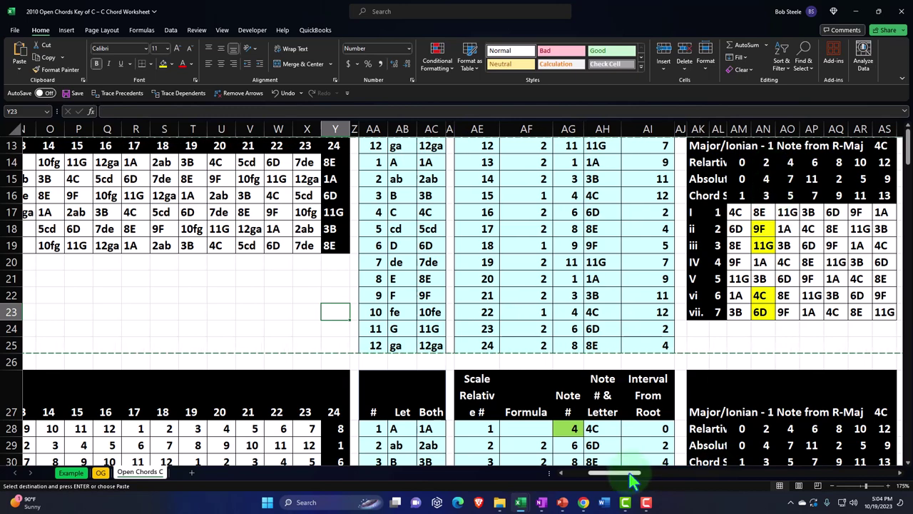
drag(632, 472, 567, 475)
click(265, 325)
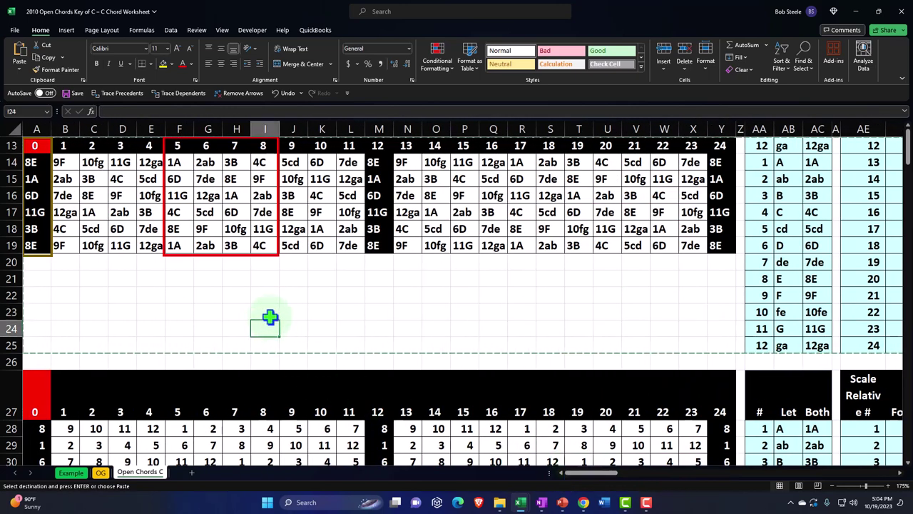
drag(169, 209, 45, 289)
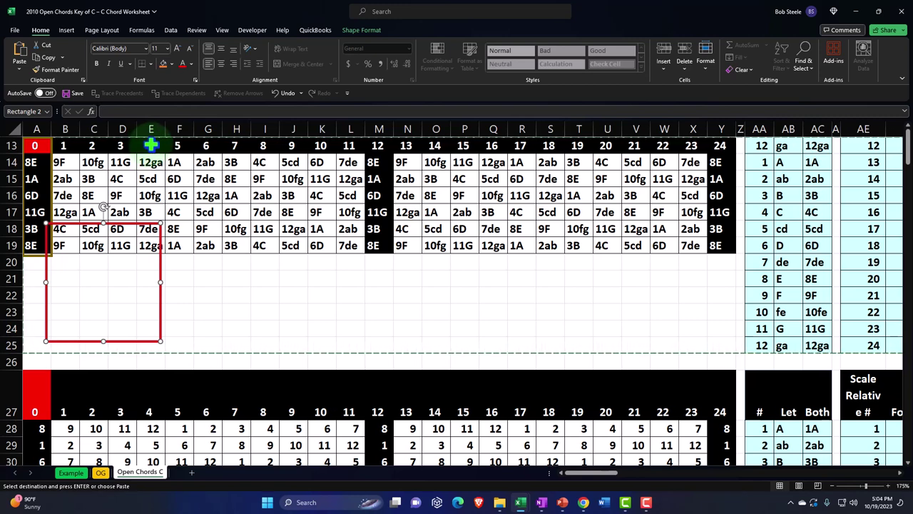
Step: Hide columns E through AJ
click(180, 128)
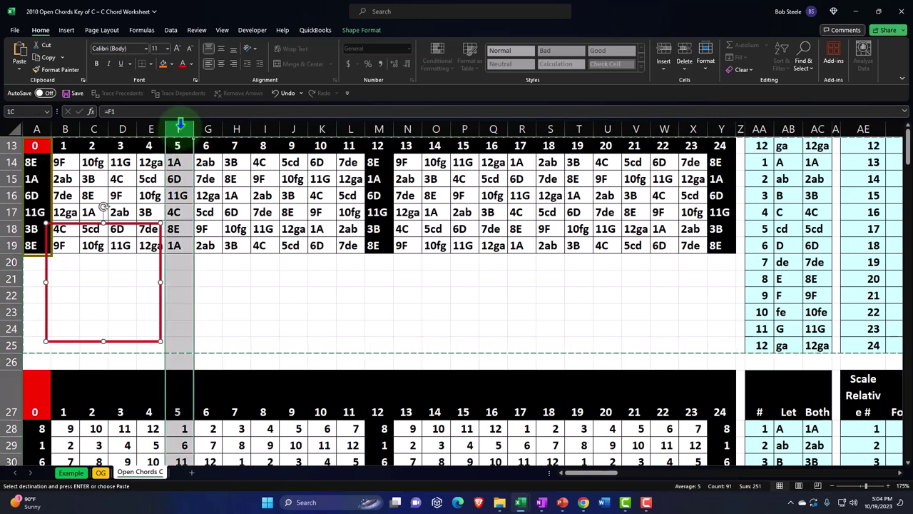
click(179, 128)
click(153, 128)
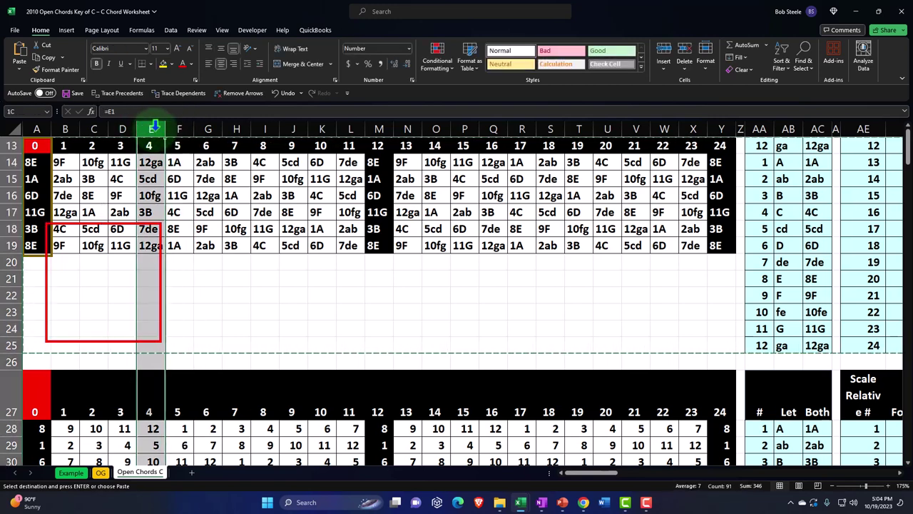
drag(154, 128, 776, 152)
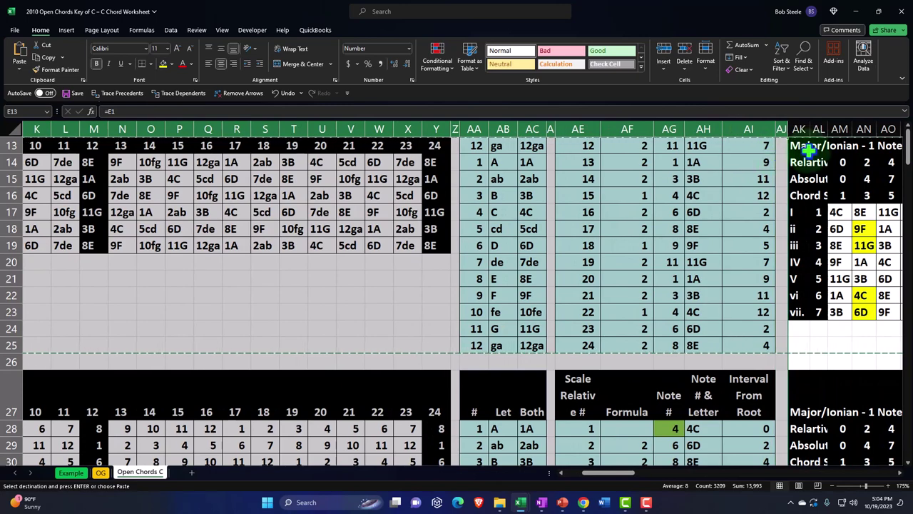
right_click(540, 193)
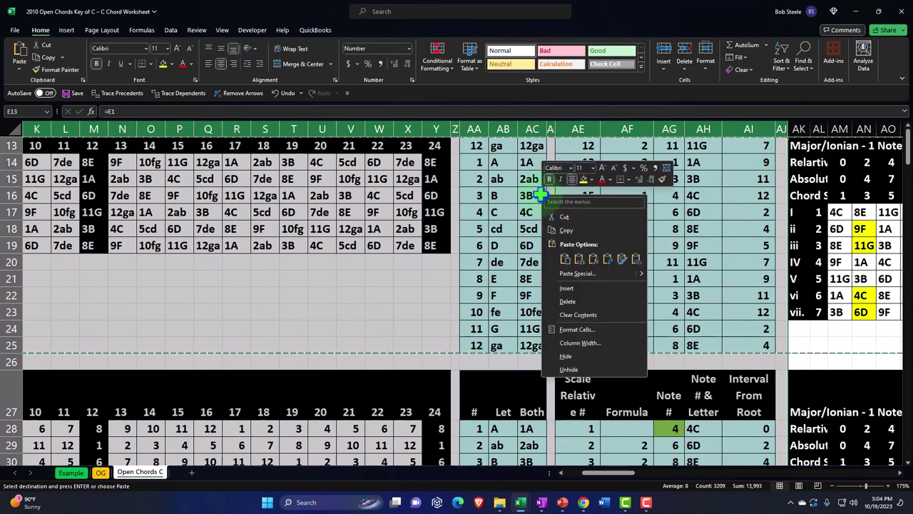
click(560, 355)
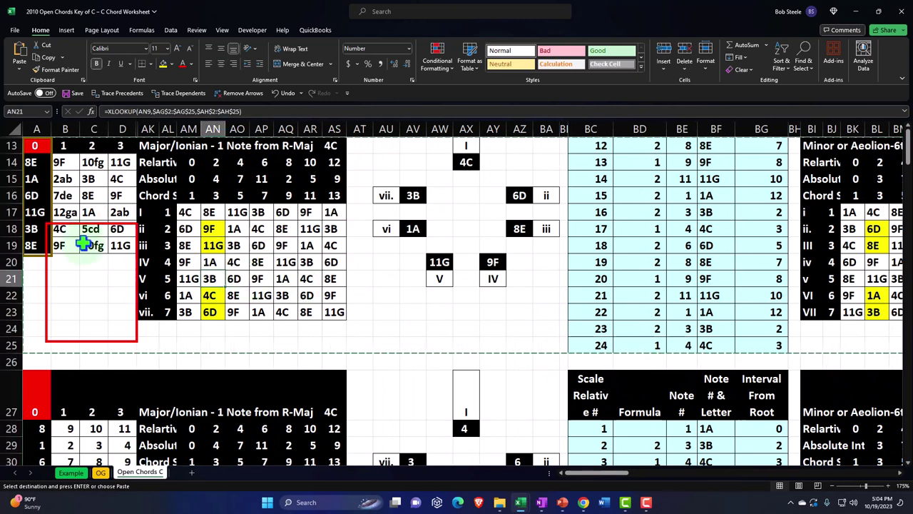
Step: Select all of row 24 beside the minor chord table
click(70, 283)
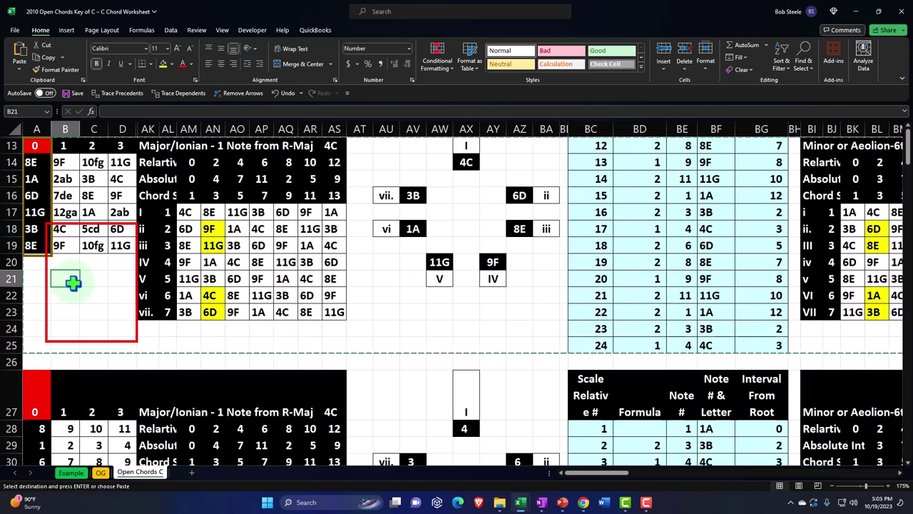
scroll(73, 283, down, 2)
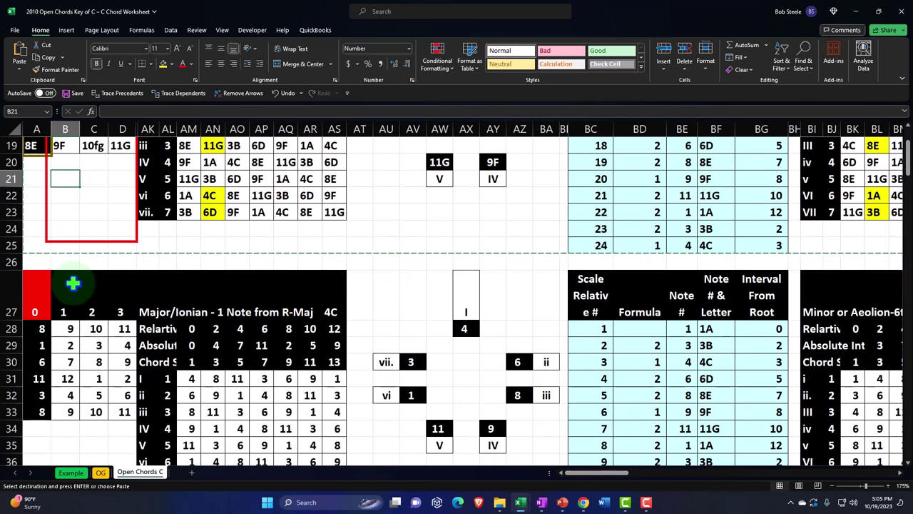
click(818, 229)
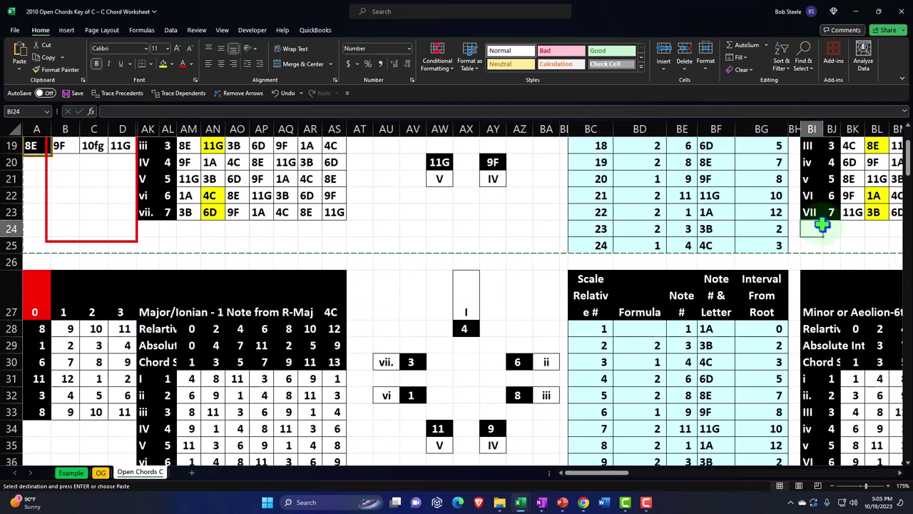
click(10, 228)
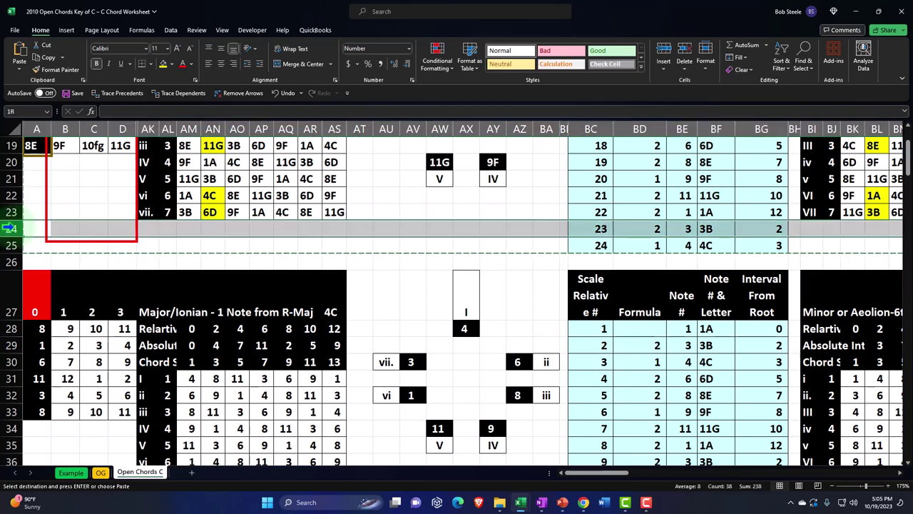
Step: Hide the spare rows 24–38 and 50–64 between the grid copies
drag(10, 229, 49, 285)
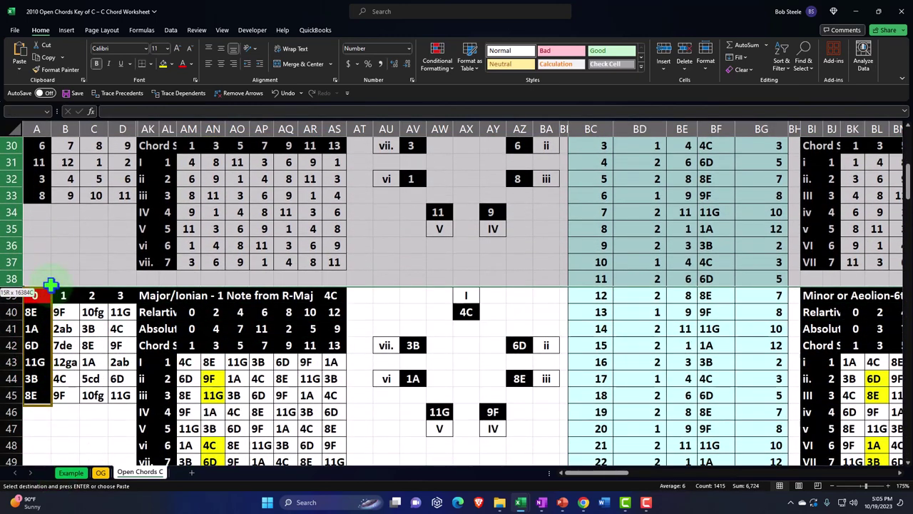
right_click(62, 261)
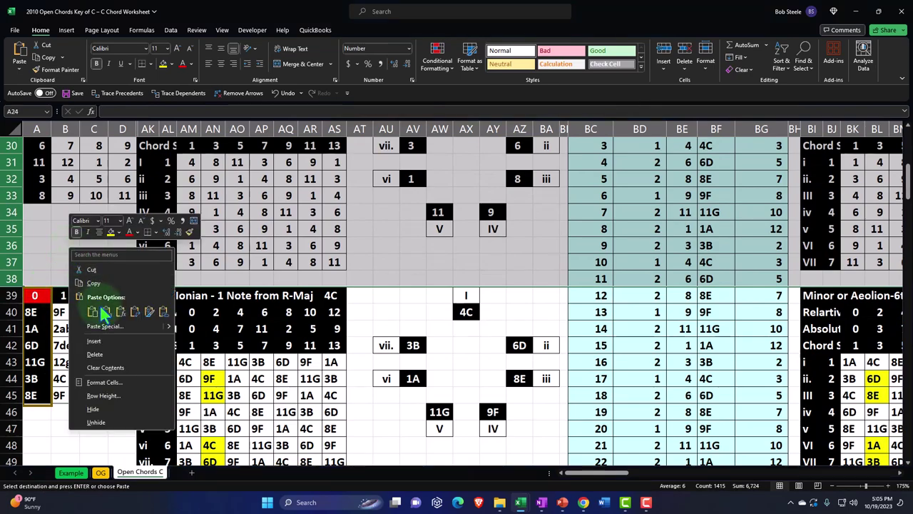
click(95, 405)
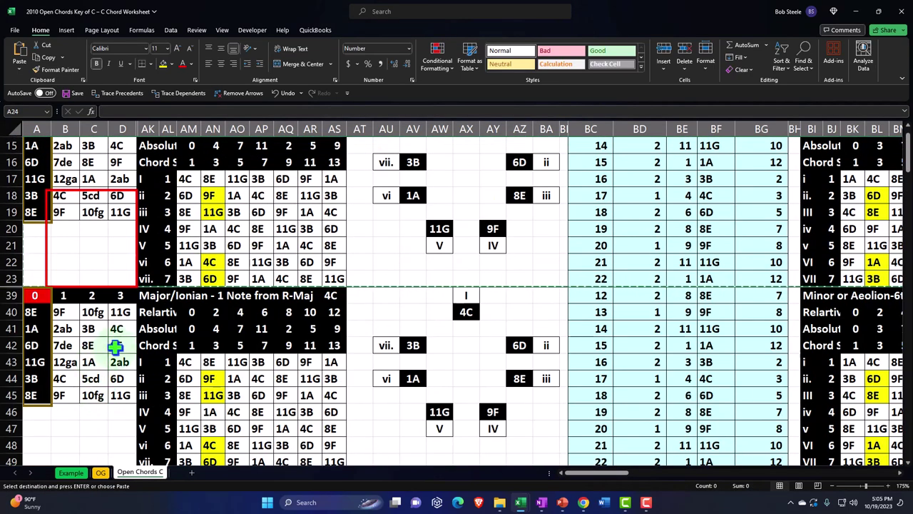
scroll(71, 304, down, 3)
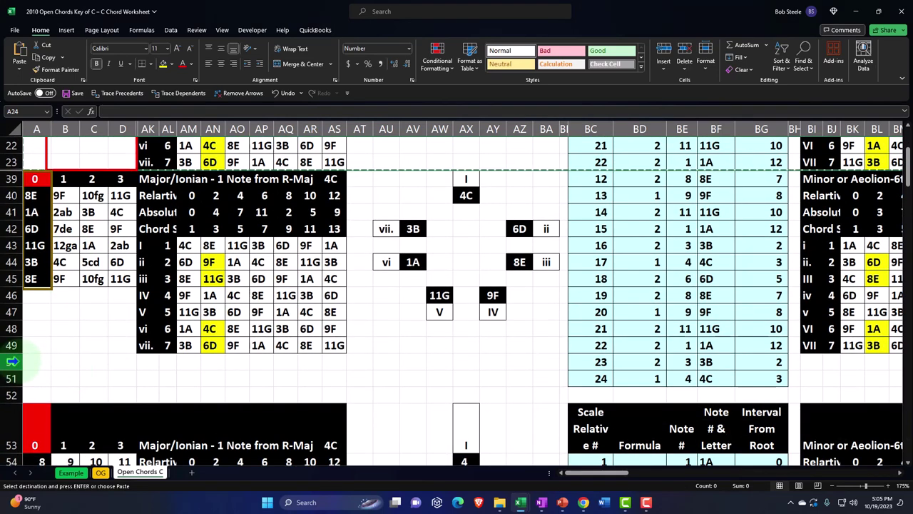
click(13, 362)
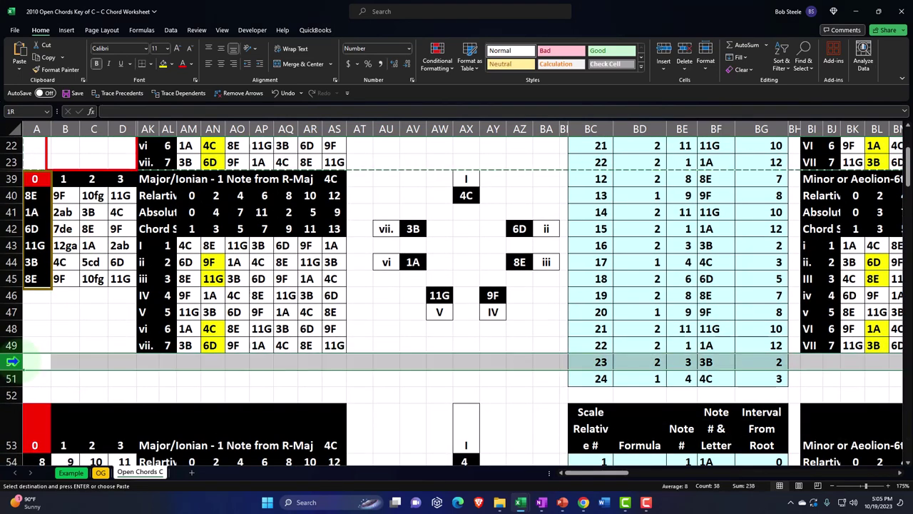
drag(12, 361, 36, 317)
right_click(104, 251)
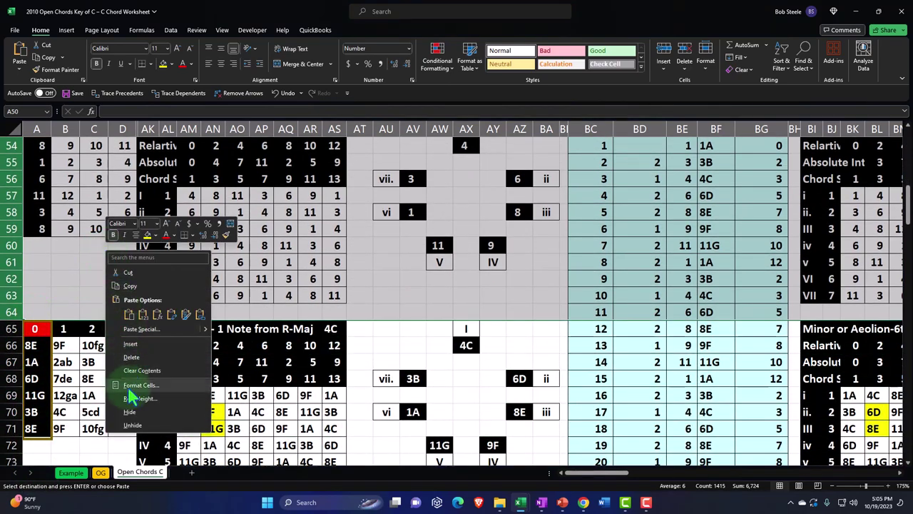
click(130, 412)
Step: Hide the spare block of rows starting at row 76 over the next numeric grid
scroll(104, 287, down, 5)
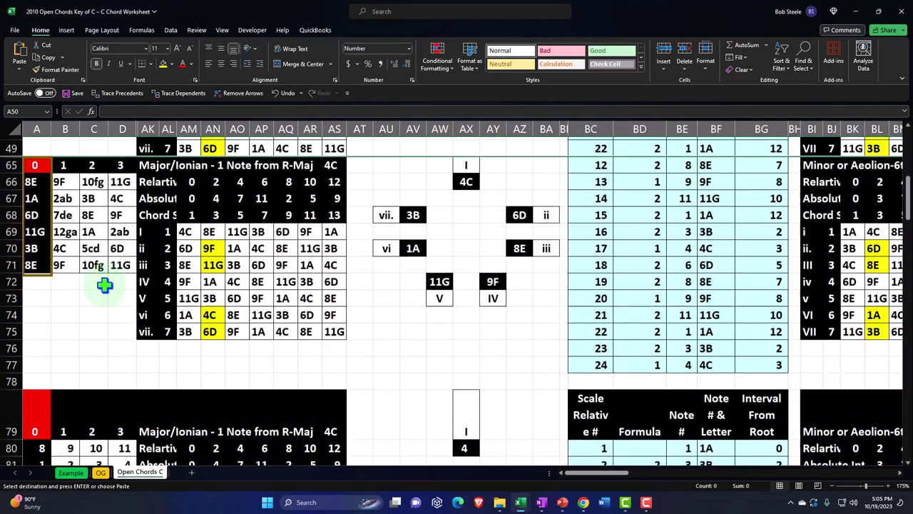
scroll(105, 285, down, 1)
click(11, 279)
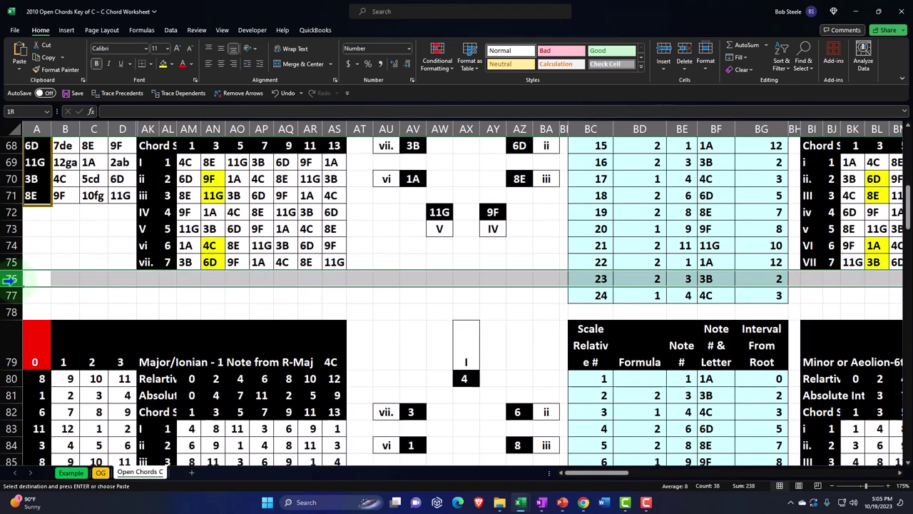
drag(11, 279, 41, 360)
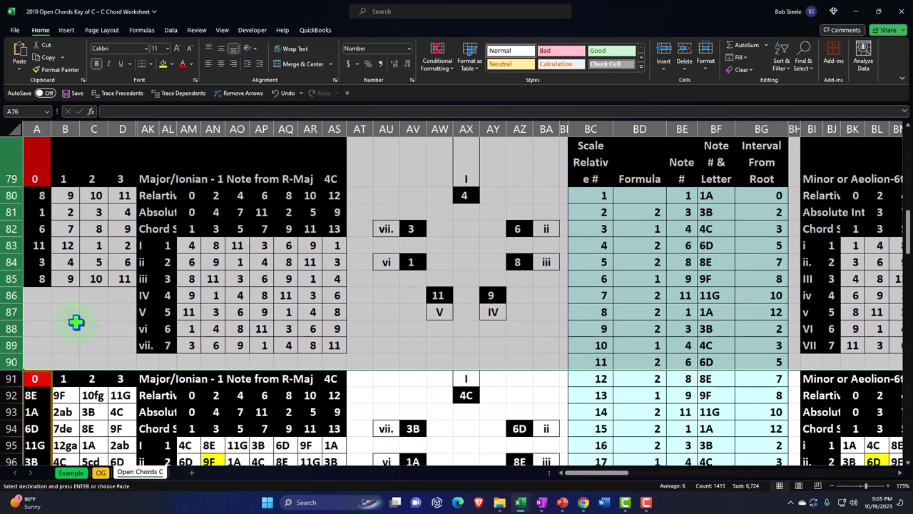
right_click(77, 319)
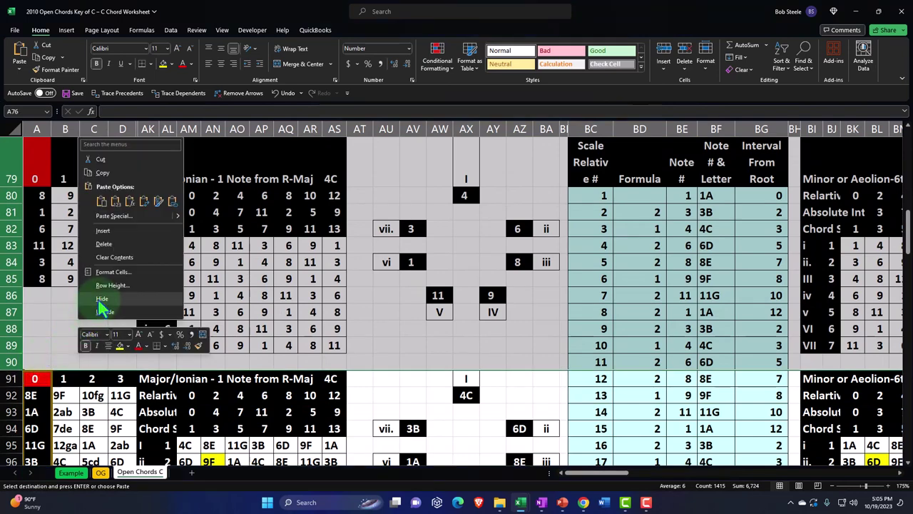
click(99, 306)
Step: Select rows 102–116, leave their row height unchanged, and hide them
scroll(100, 306, down, 10)
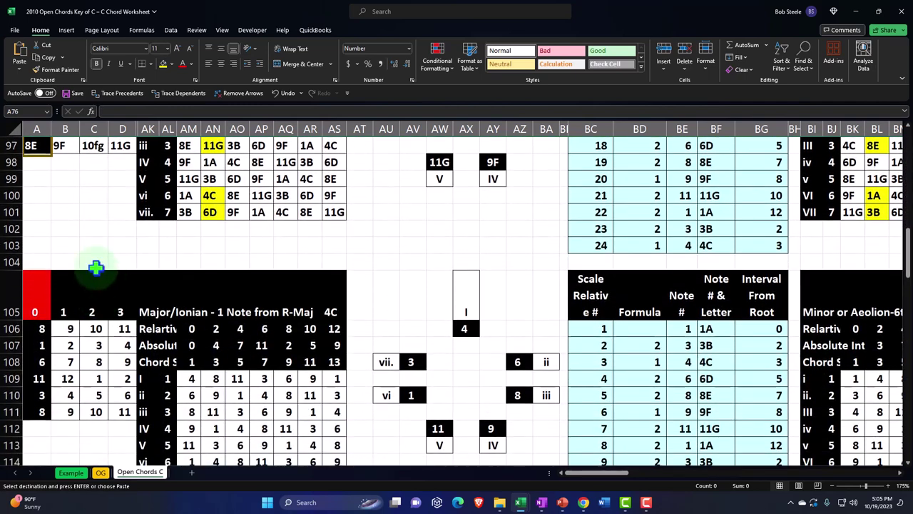
drag(12, 228, 41, 351)
right_click(73, 303)
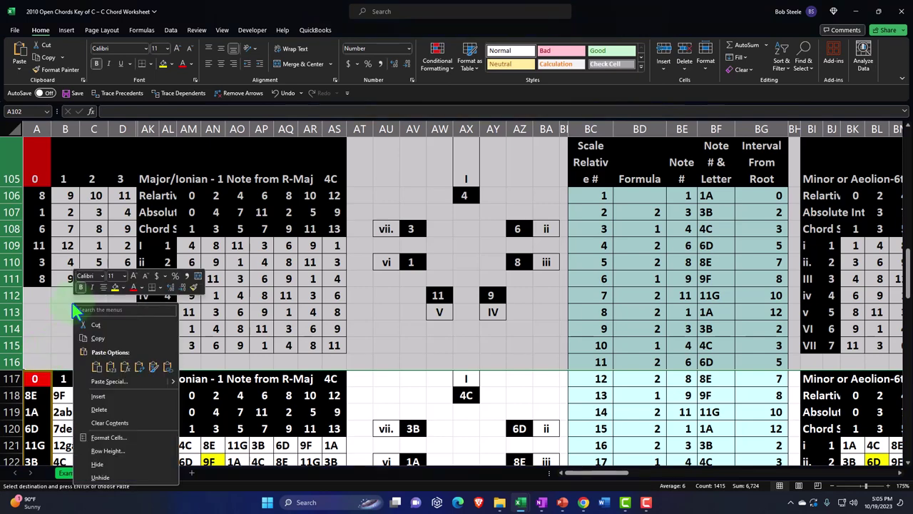
click(106, 451)
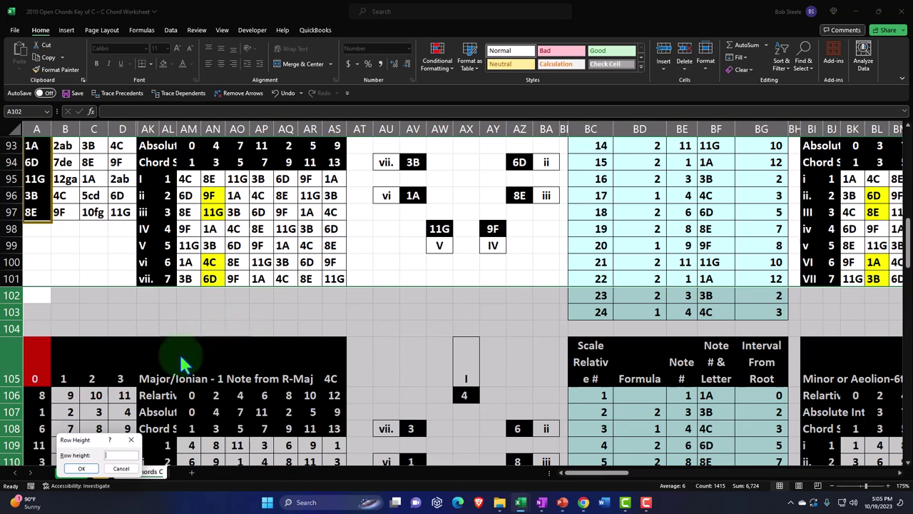
click(131, 440)
scroll(122, 321, down, 2)
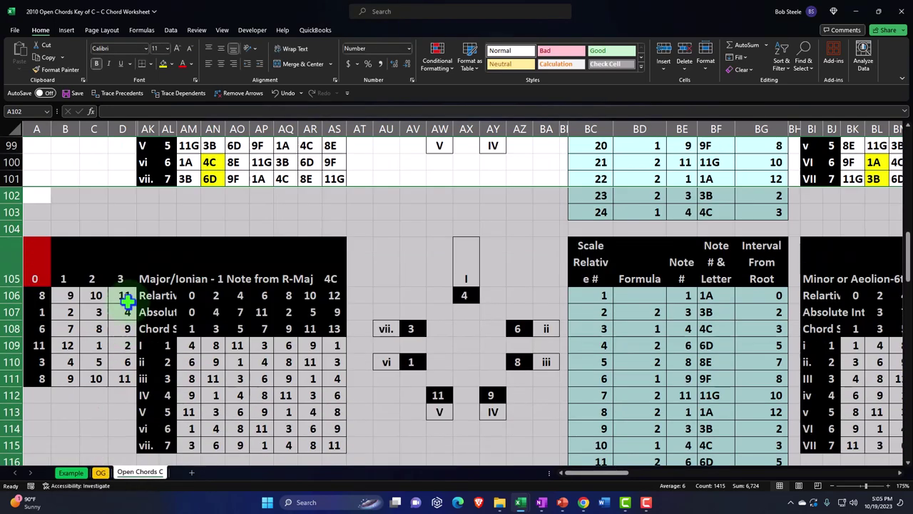
right_click(130, 261)
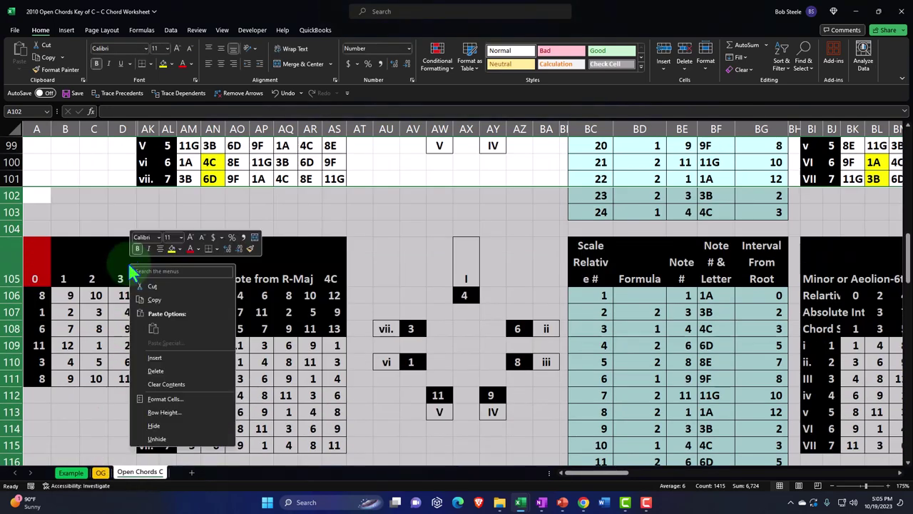
click(171, 427)
Step: Hide rows 128–142
scroll(152, 364, down, 3)
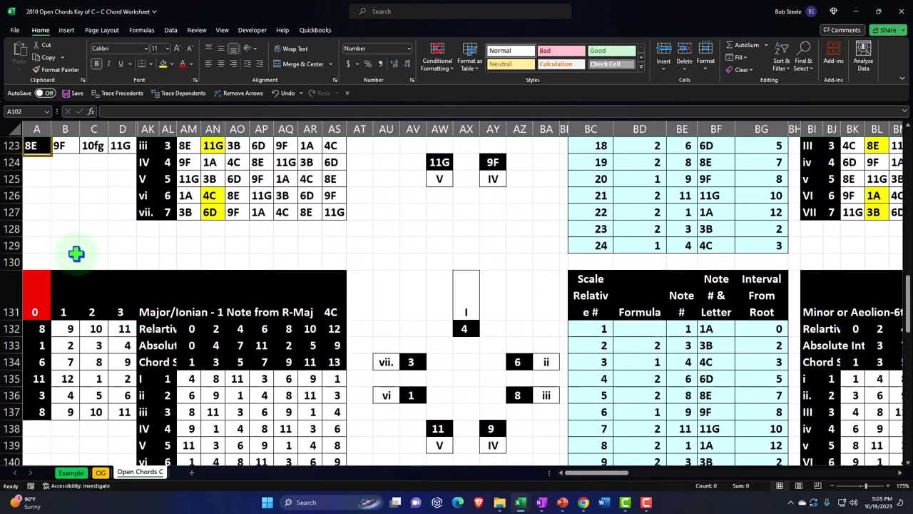
drag(12, 228, 44, 231)
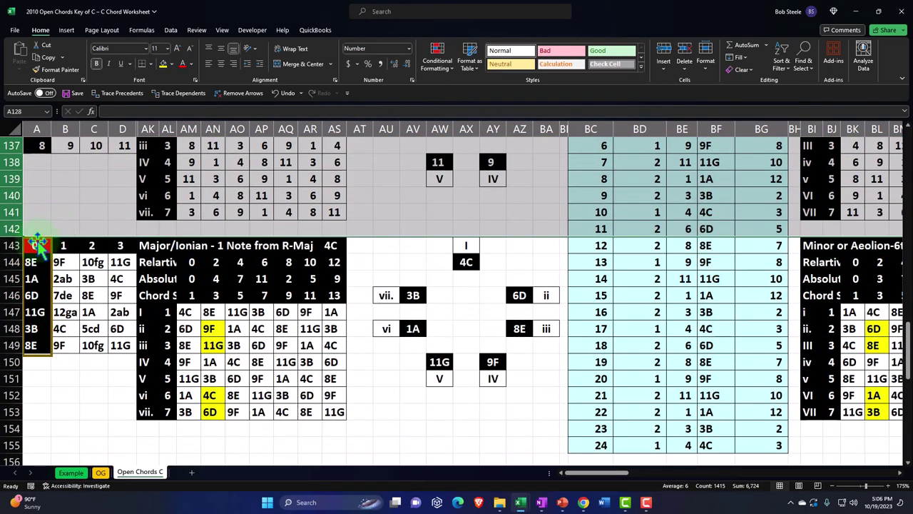
right_click(96, 184)
click(121, 347)
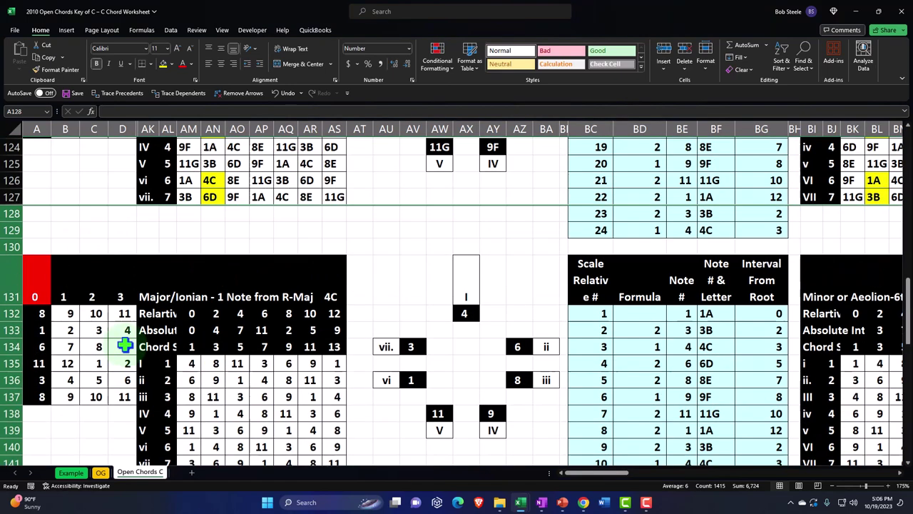
Step: Hide rows 154–168
scroll(127, 343, up, 2)
scroll(126, 341, down, 3)
scroll(125, 342, down, 1)
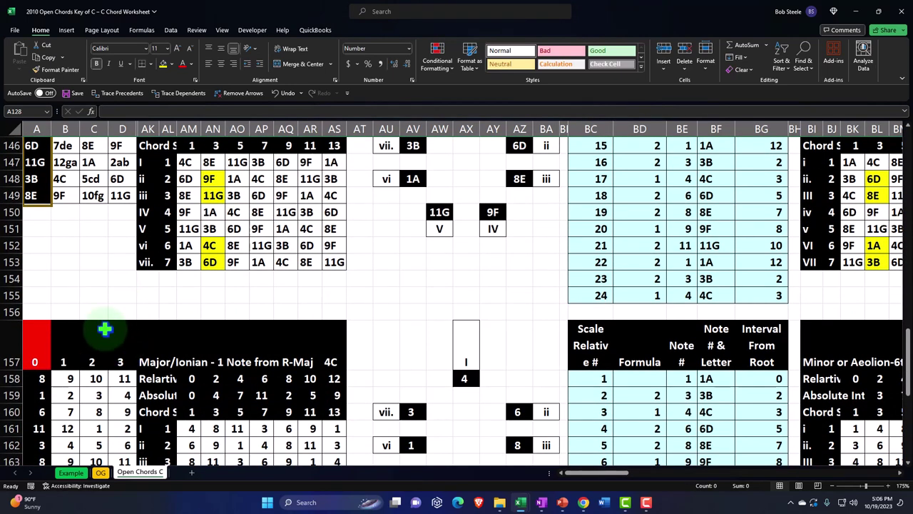
drag(14, 278, 50, 373)
scroll(46, 360, down, 3)
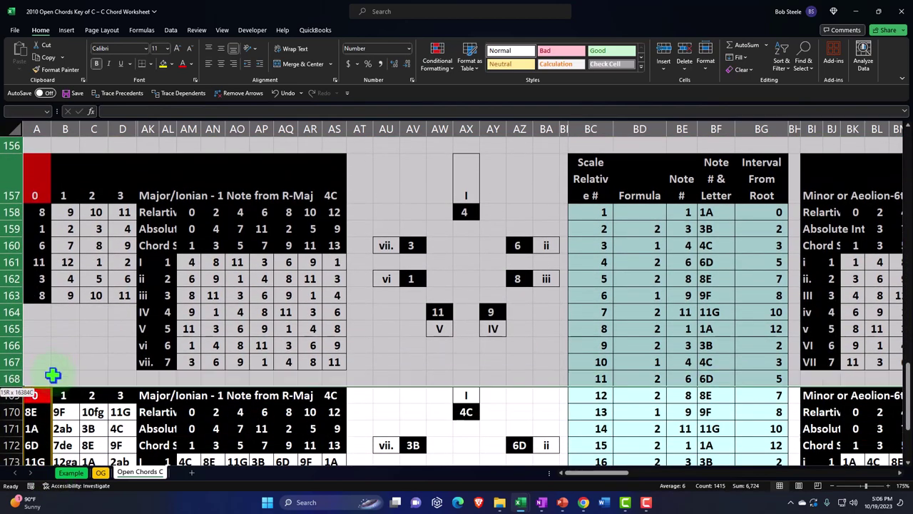
right_click(109, 301)
click(146, 461)
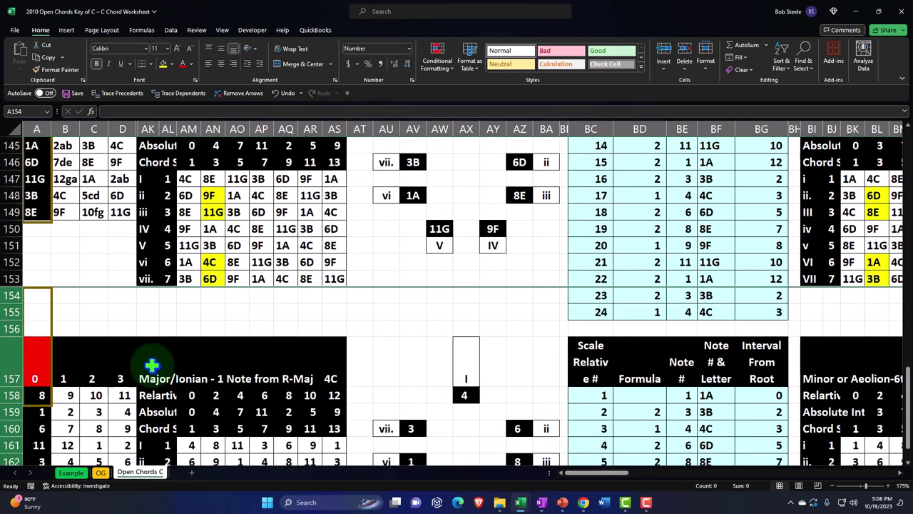
scroll(152, 366, down, 3)
scroll(152, 365, down, 1)
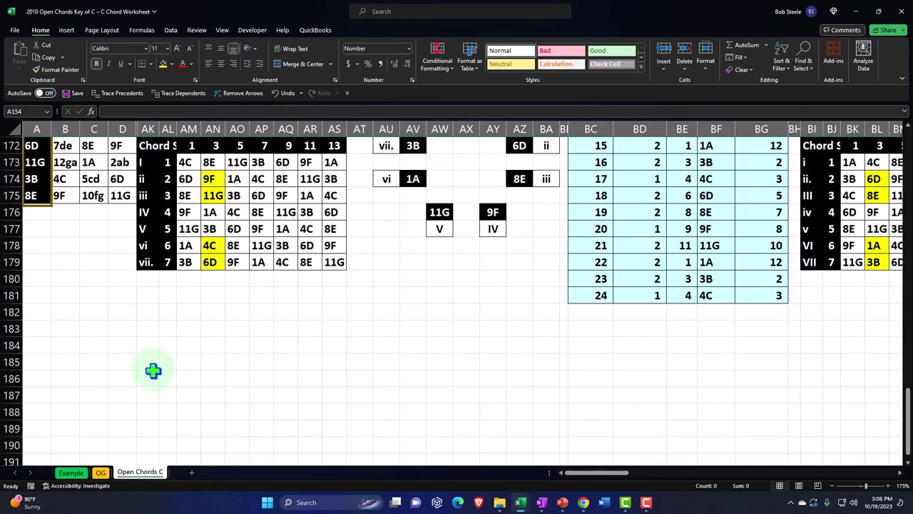
scroll(152, 365, up, 10)
Step: Back at the top of the sheet, resize the red rectangle to a small box covering B21:C22
scroll(152, 370, up, 8)
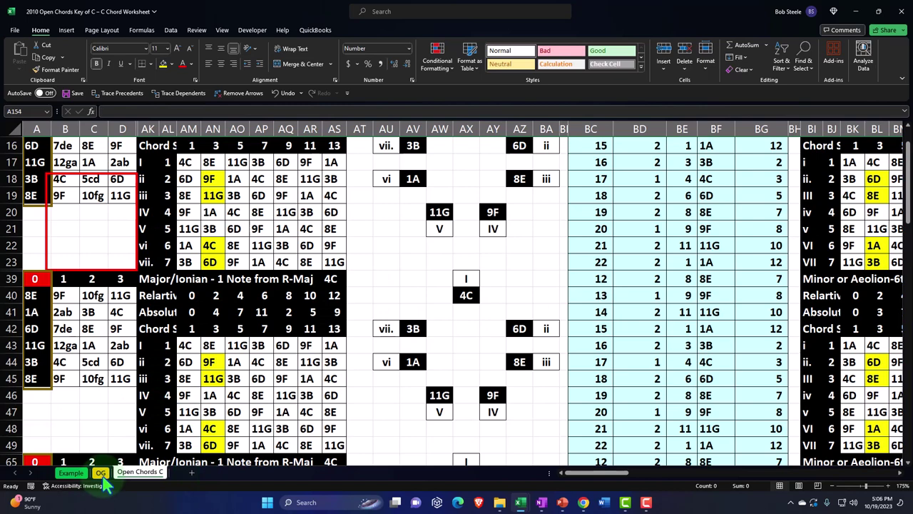
scroll(93, 357, up, 1)
click(94, 290)
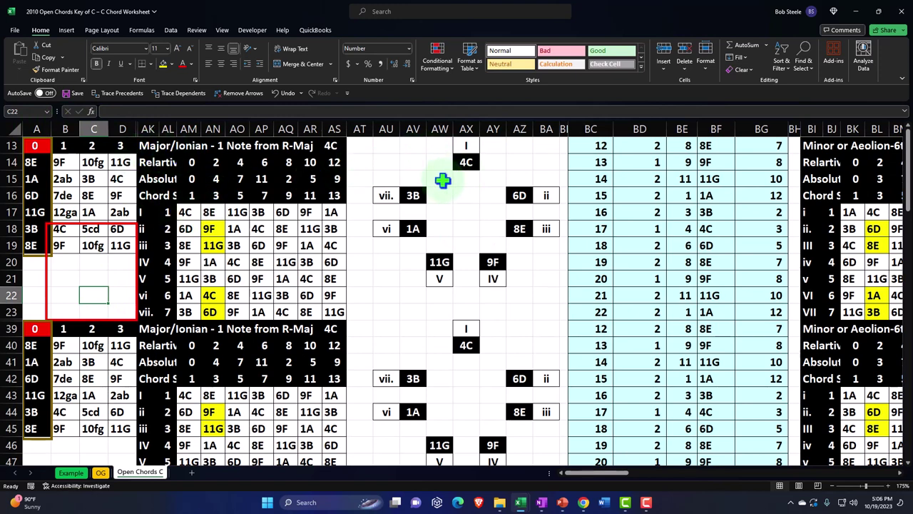
click(364, 314)
scroll(364, 316, up, 5)
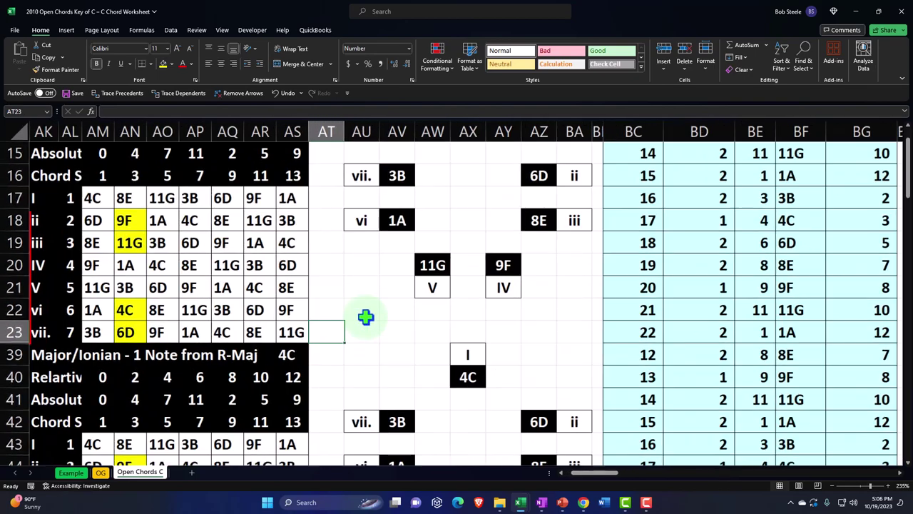
scroll(603, 484, up, 3)
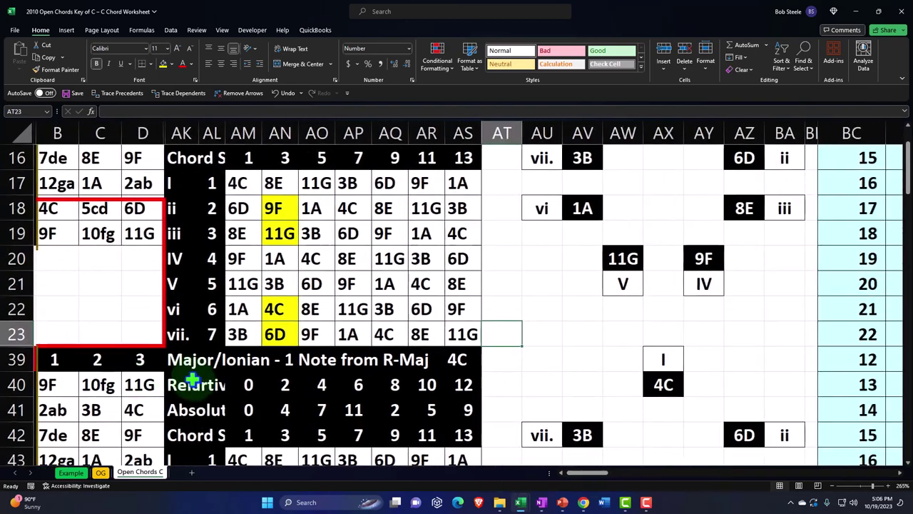
scroll(478, 481, left, 3)
scroll(220, 397, up, 3)
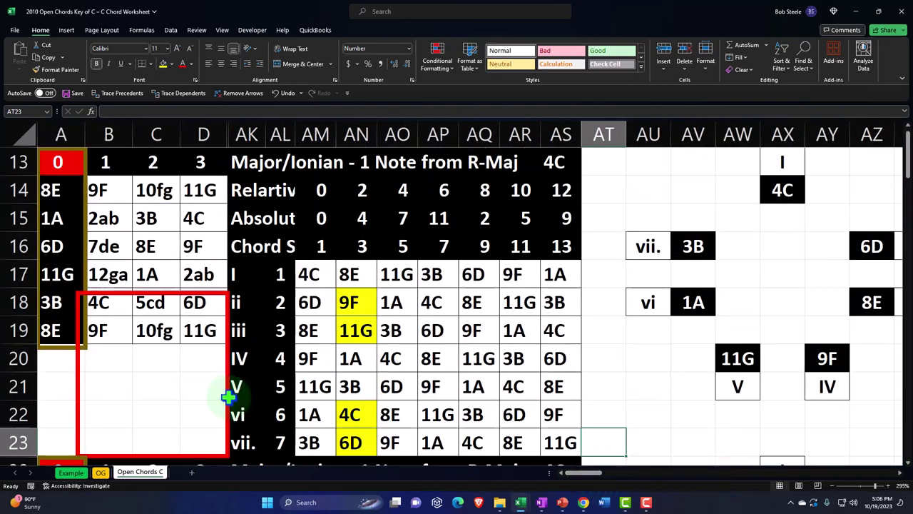
scroll(211, 400, up, 1)
scroll(212, 400, down, 1)
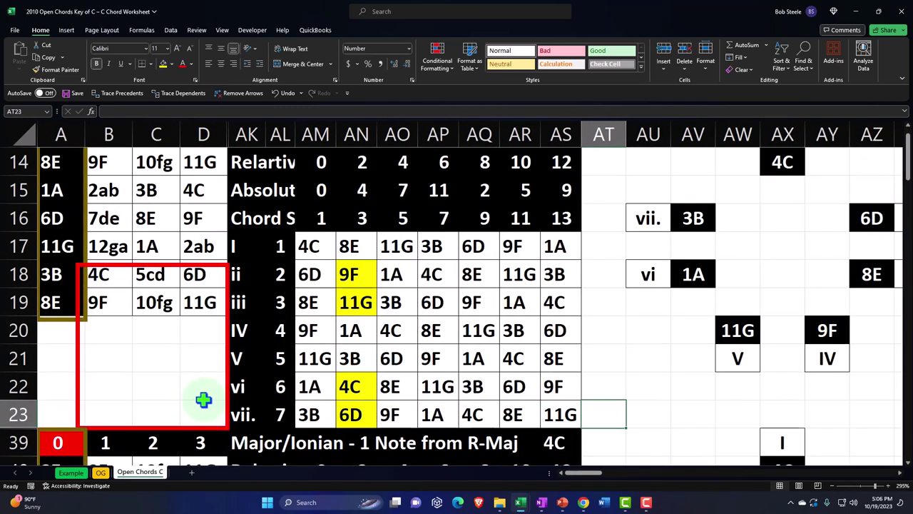
scroll(243, 385, up, 1)
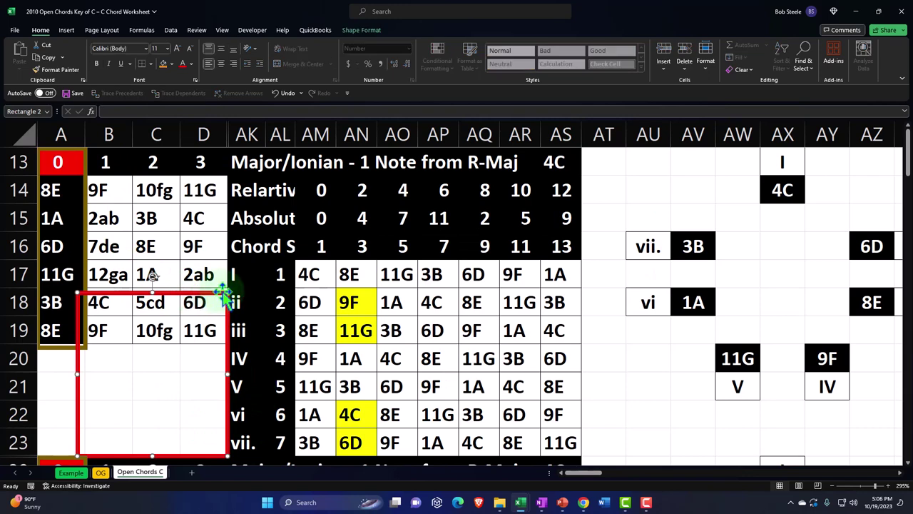
drag(228, 292, 143, 386)
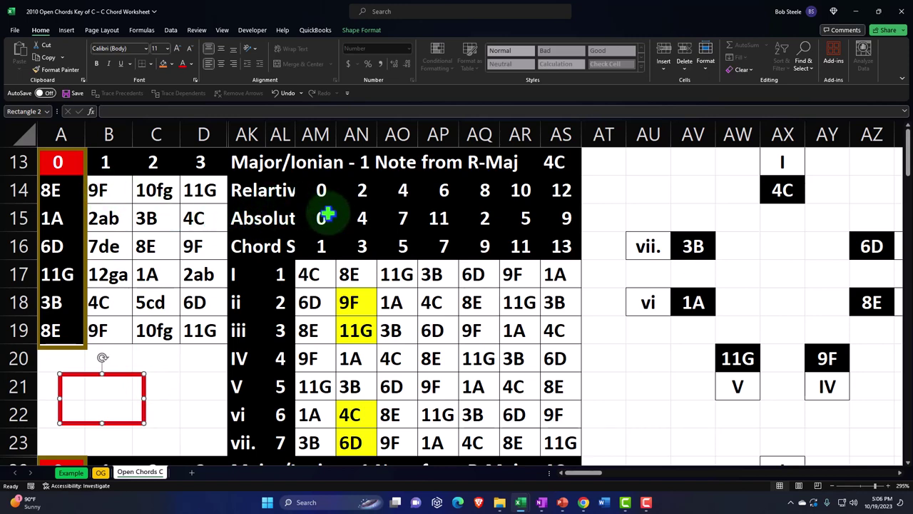
click(549, 162)
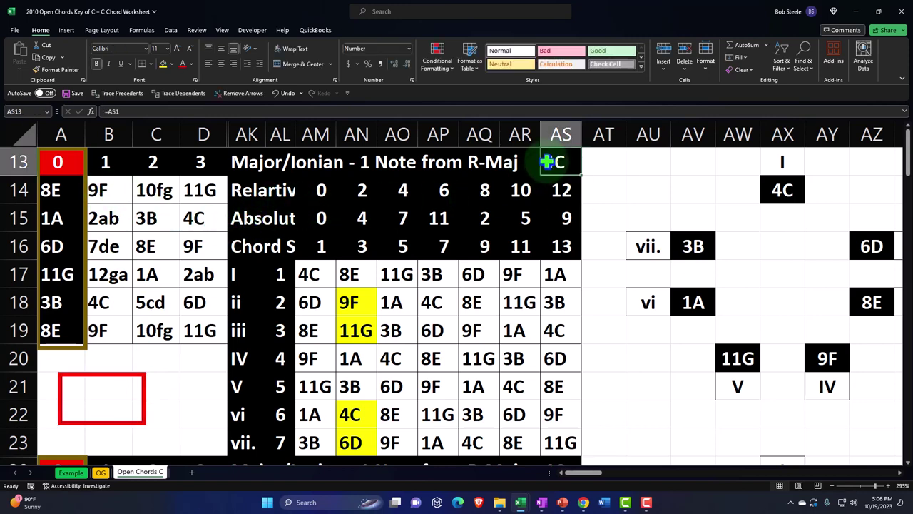
click(277, 275)
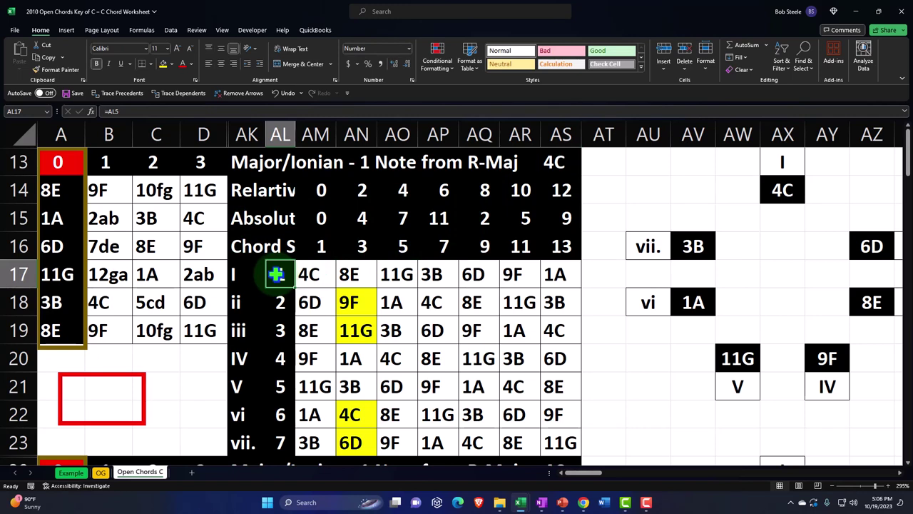
key(Down)
key(Down)
key(Down)
key(Down)
key(Down)
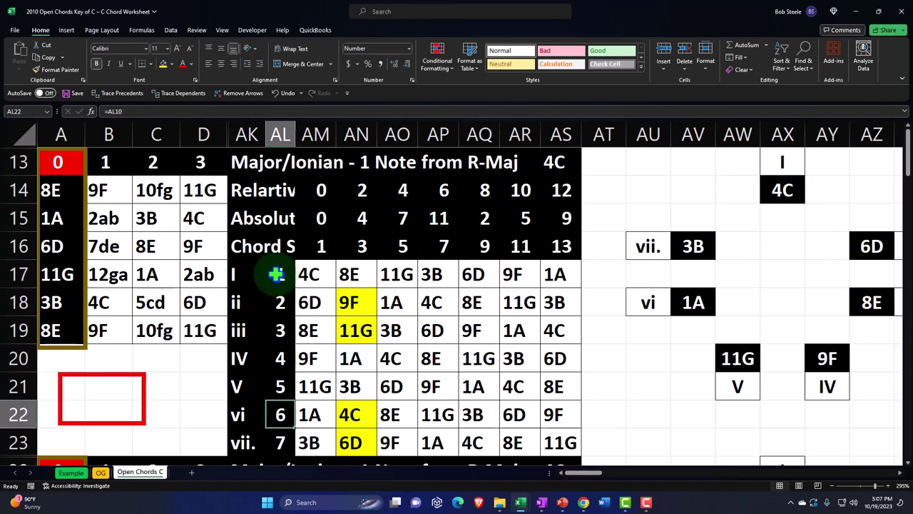
key(Down)
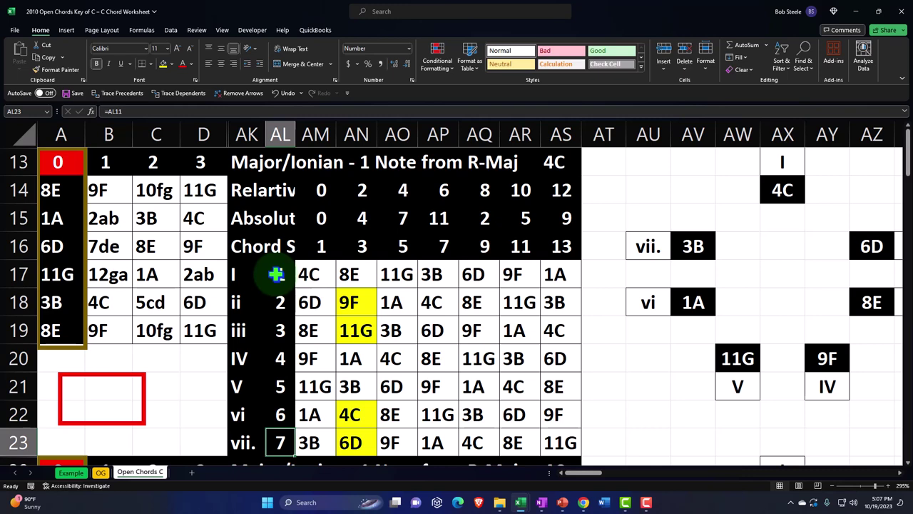
click(114, 190)
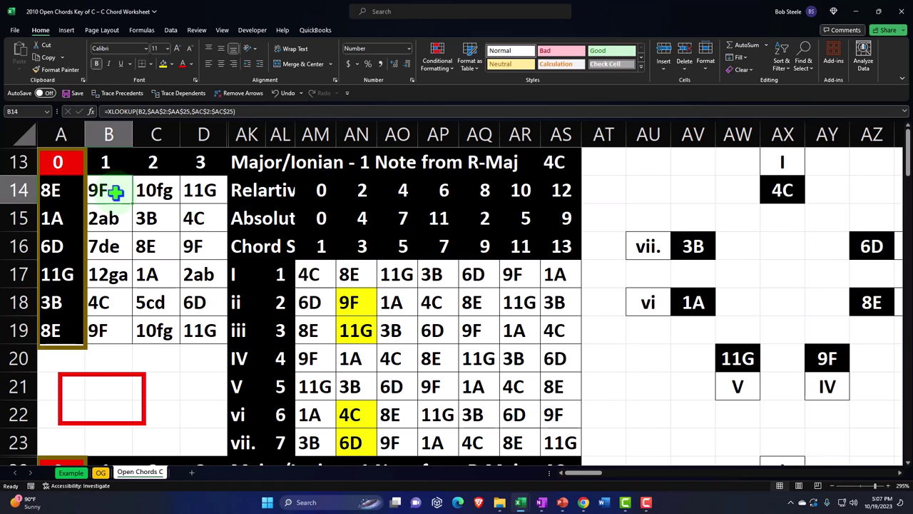
click(278, 279)
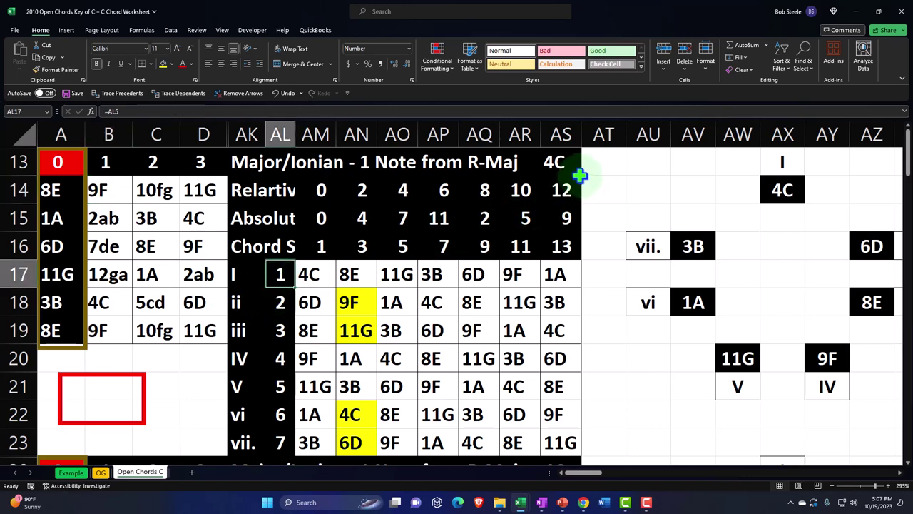
click(316, 278)
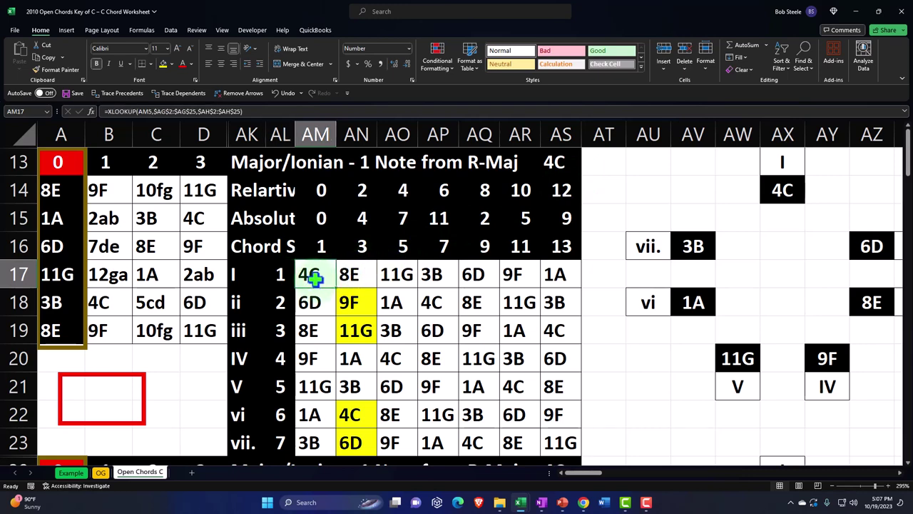
key(Down)
key(Down)
key(Down)
key(Down)
key(Down)
key(Down)
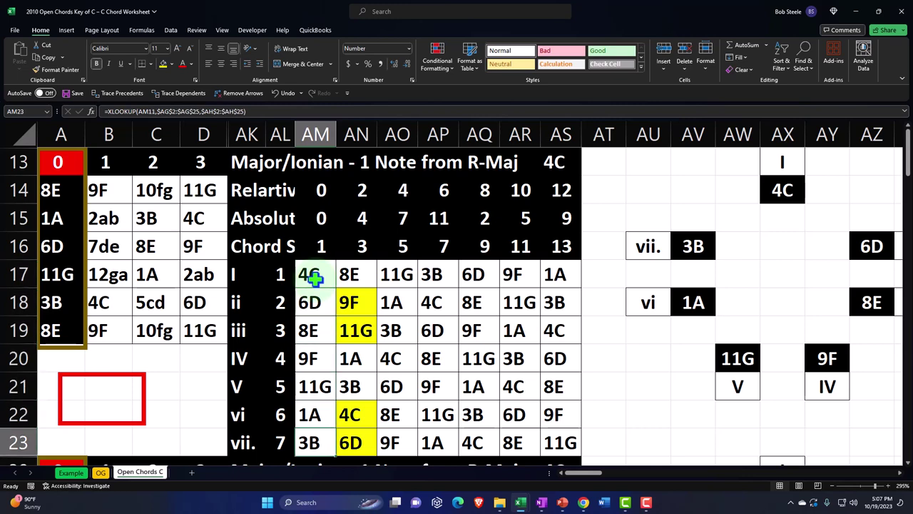
key(Up)
key(Up)
key(Up)
key(Up)
key(Up)
key(Up)
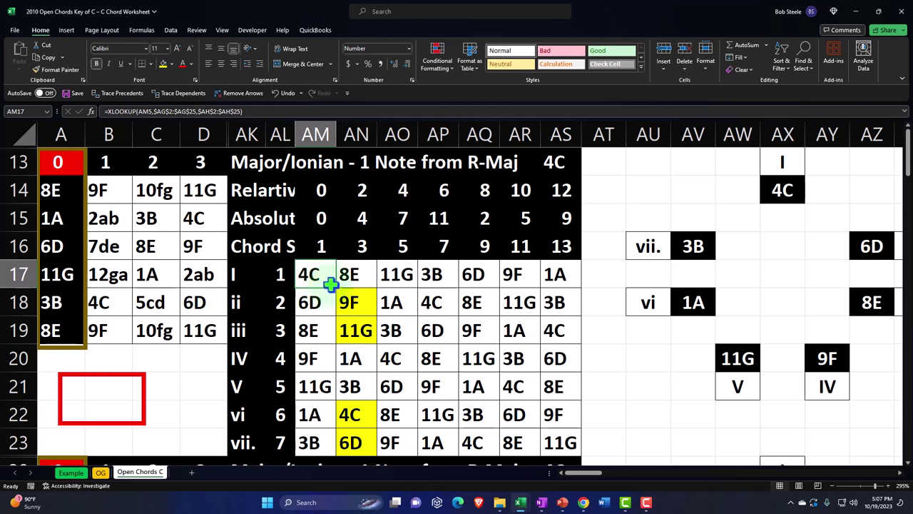
drag(335, 246, 386, 444)
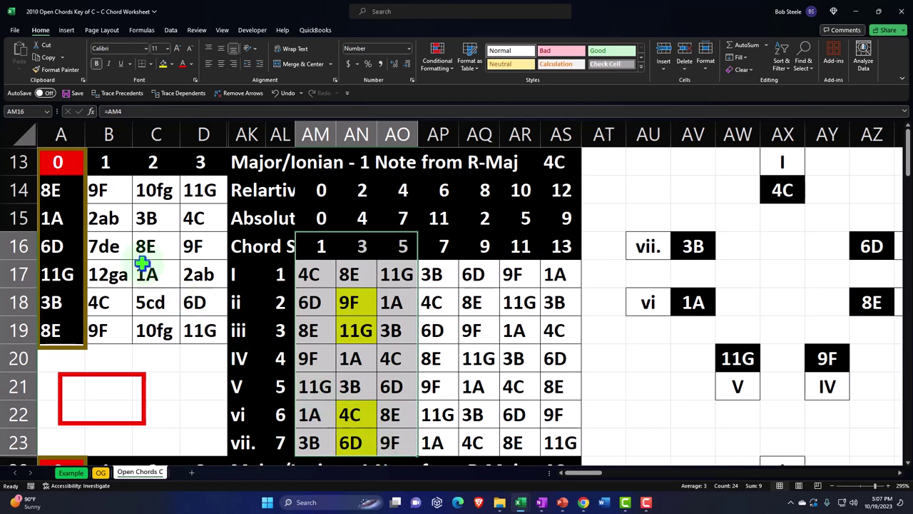
click(63, 190)
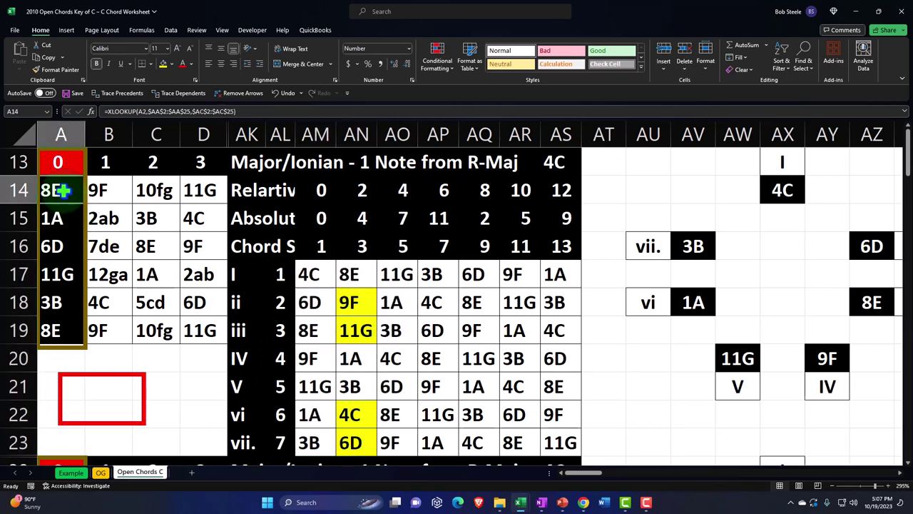
Step: On grid A14:D19, add an Equal To =$AM$17 rule with green fill and dark green text
drag(63, 190, 197, 325)
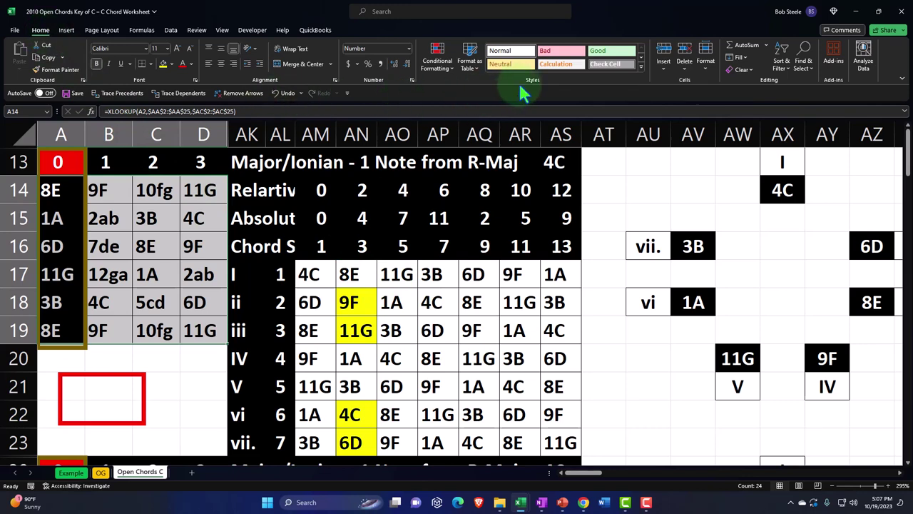
click(437, 60)
mouse_move(448, 92)
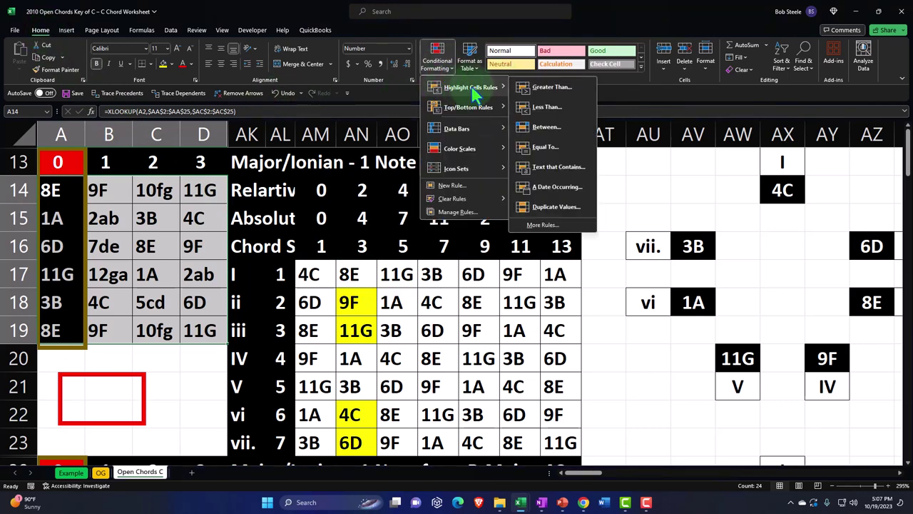
click(540, 147)
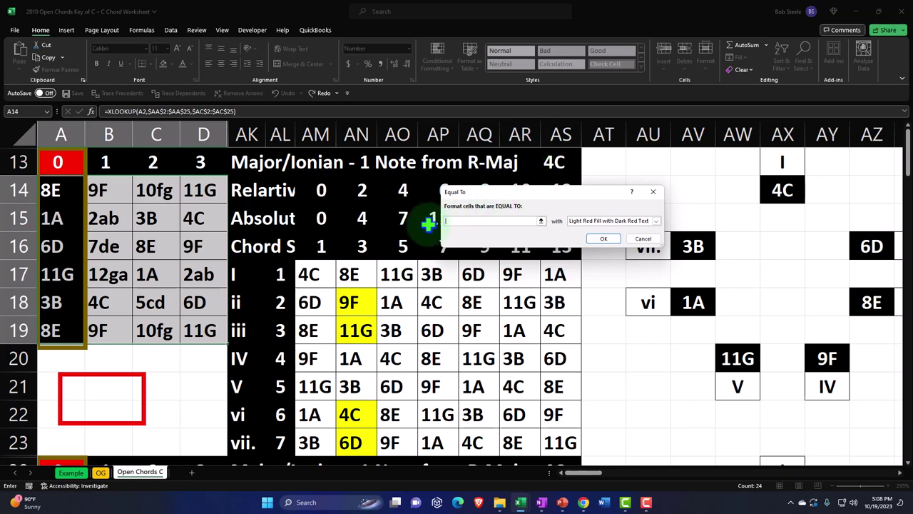
click(319, 274)
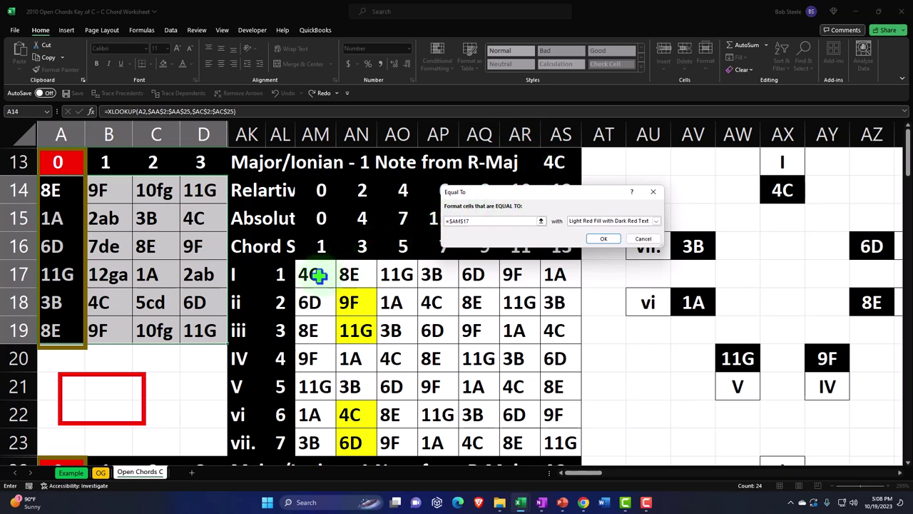
click(656, 221)
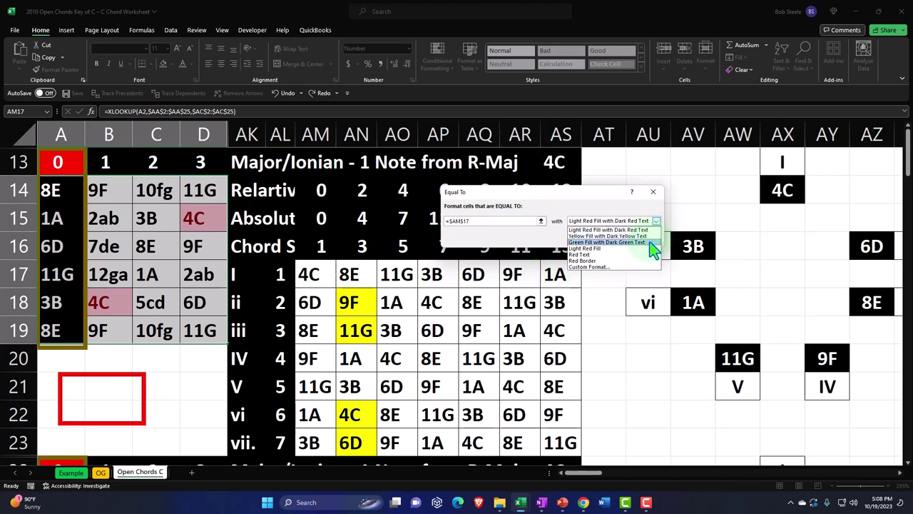
click(651, 242)
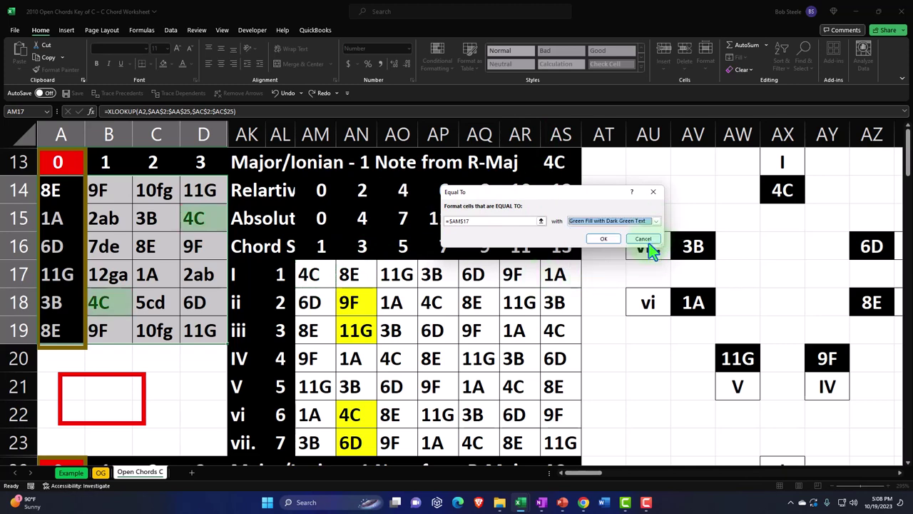
click(605, 240)
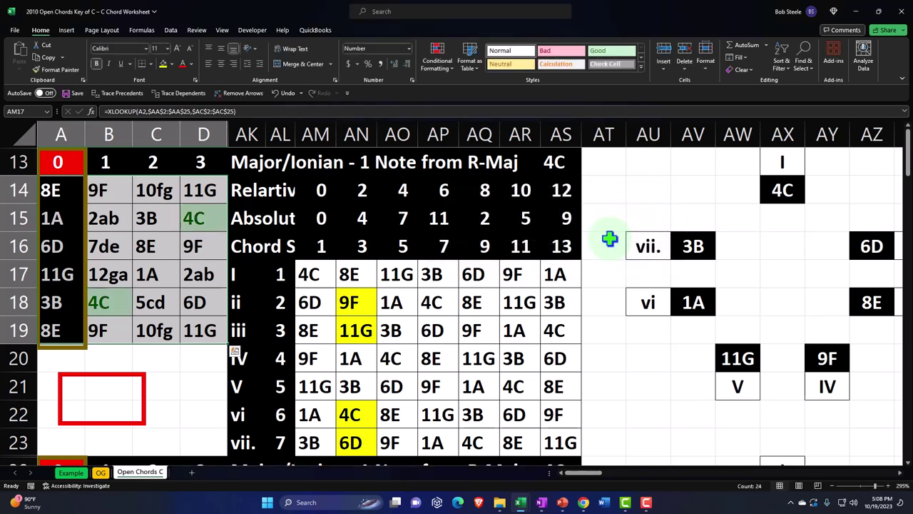
Step: Add an Equal To =$AN$17 rule with the default light red fill
click(437, 64)
mouse_move(457, 87)
click(525, 151)
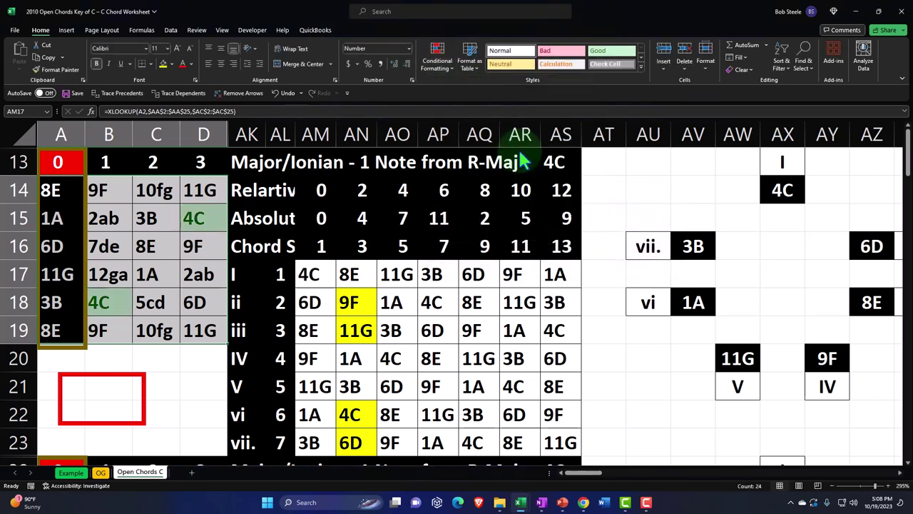
click(353, 275)
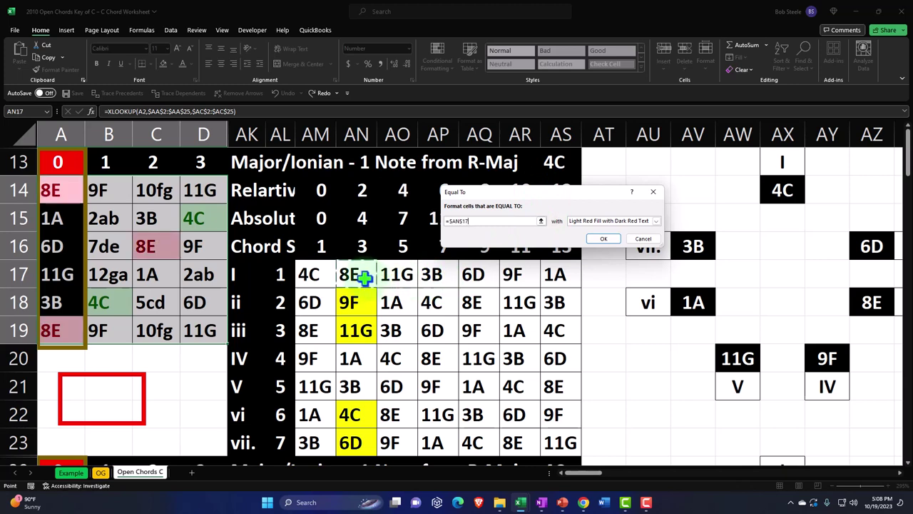
click(605, 241)
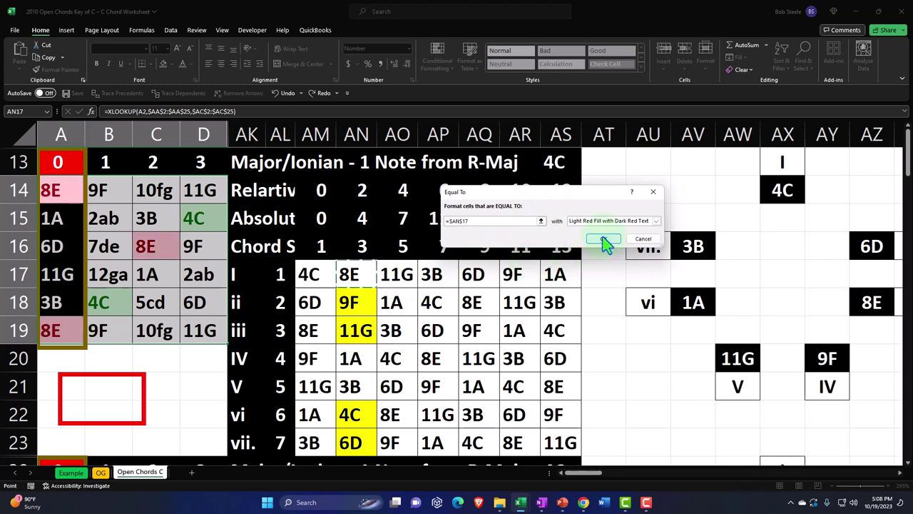
click(603, 241)
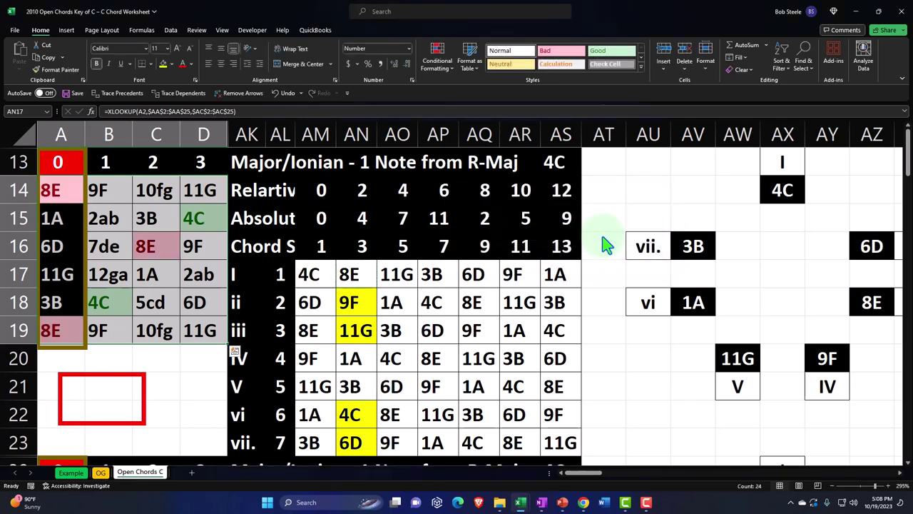
Step: Add an Equal To =$AO$17 rule with yellow fill and dark yellow text
click(437, 57)
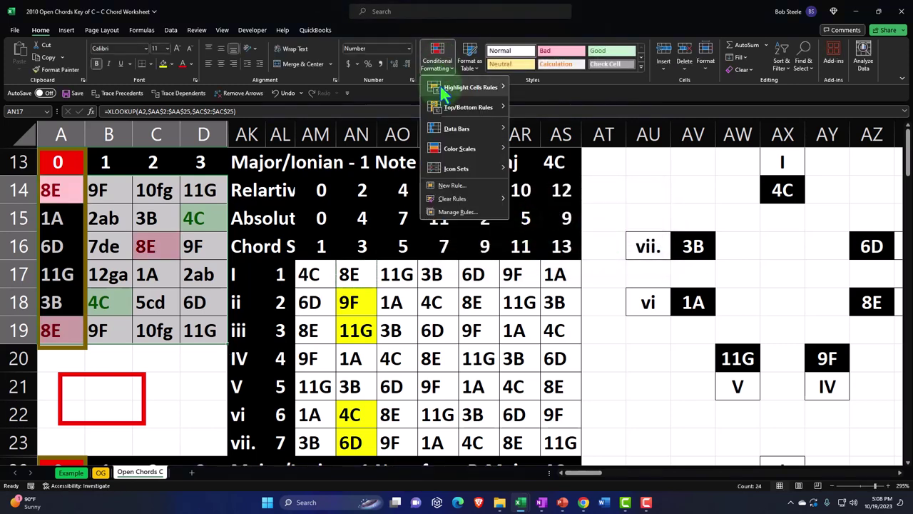
mouse_move(457, 88)
click(531, 146)
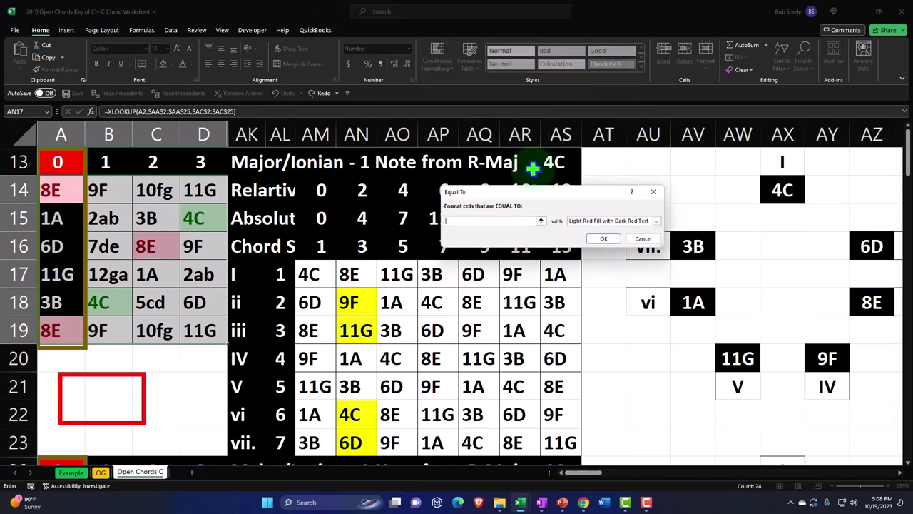
click(405, 273)
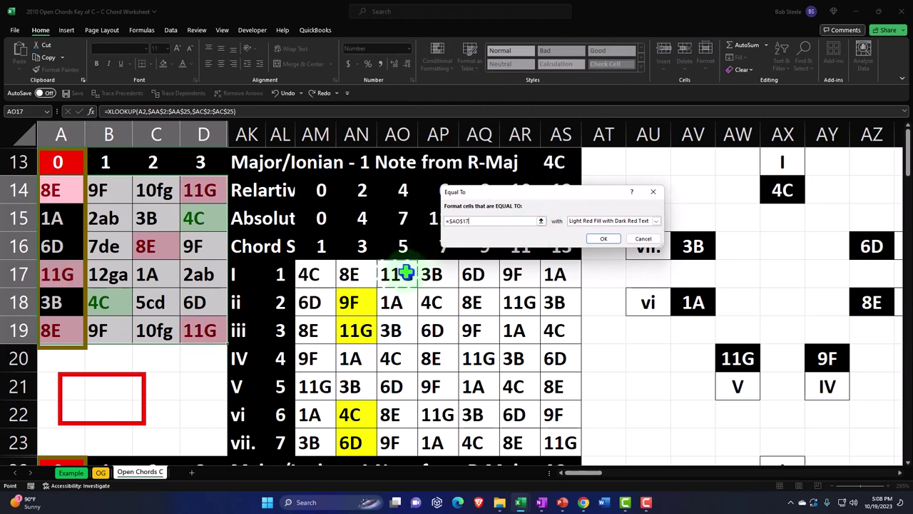
click(656, 222)
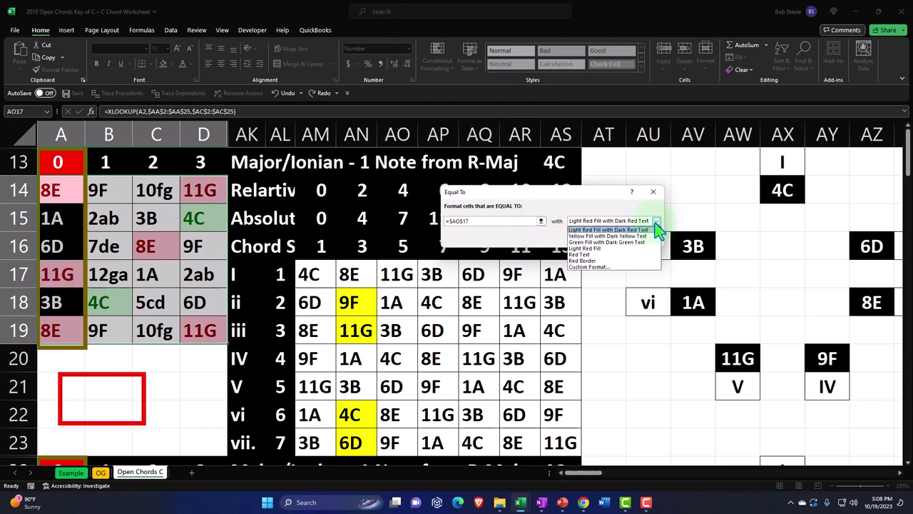
click(642, 236)
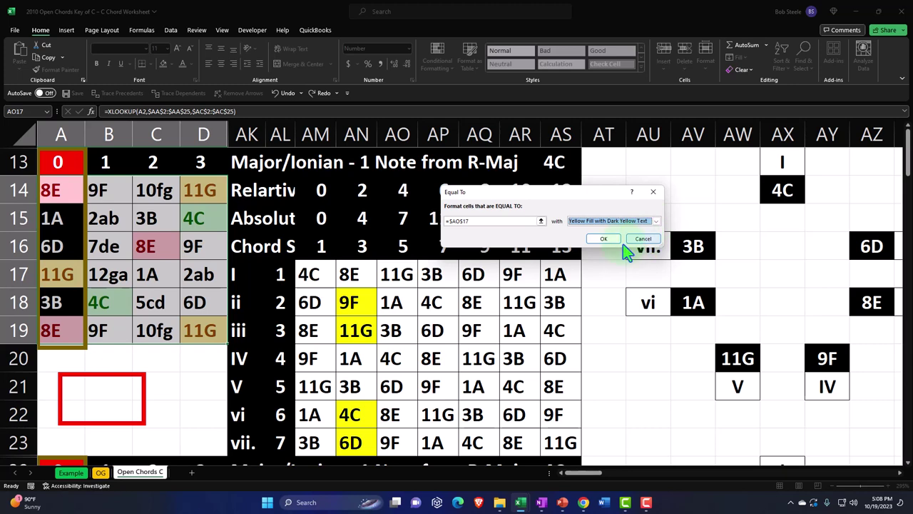
click(605, 241)
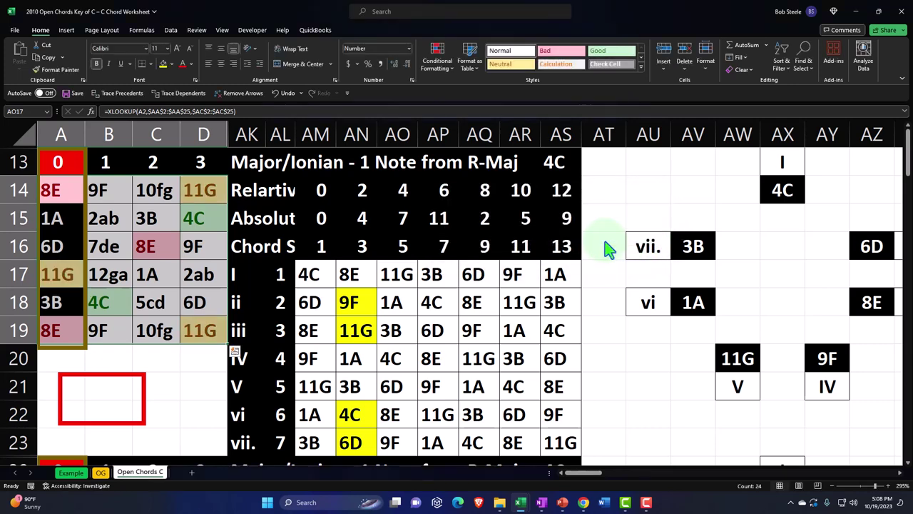
click(177, 298)
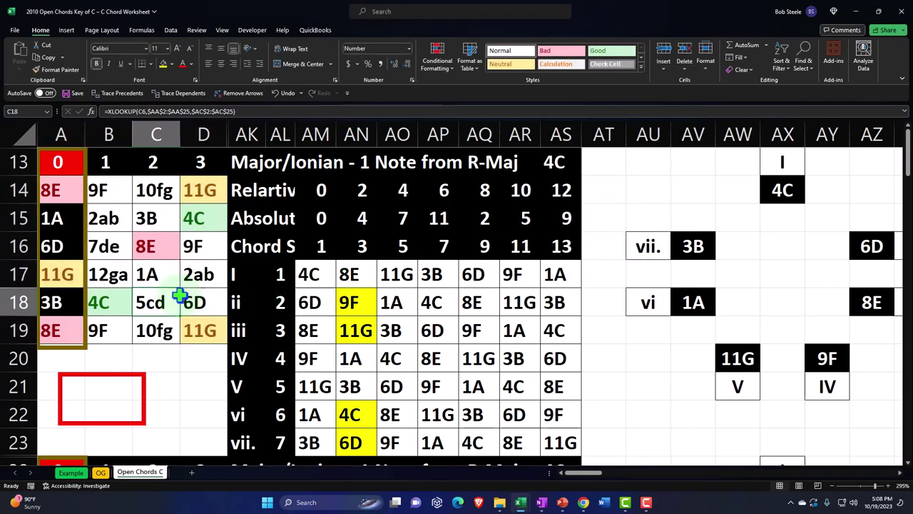
Step: Inspect the lookup formulas in cells A14, B14, D15 and B18
click(62, 189)
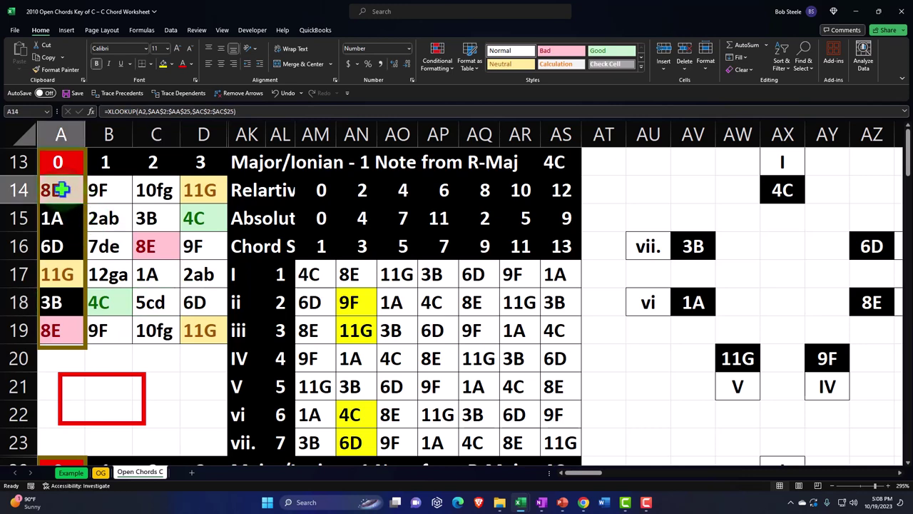
click(107, 189)
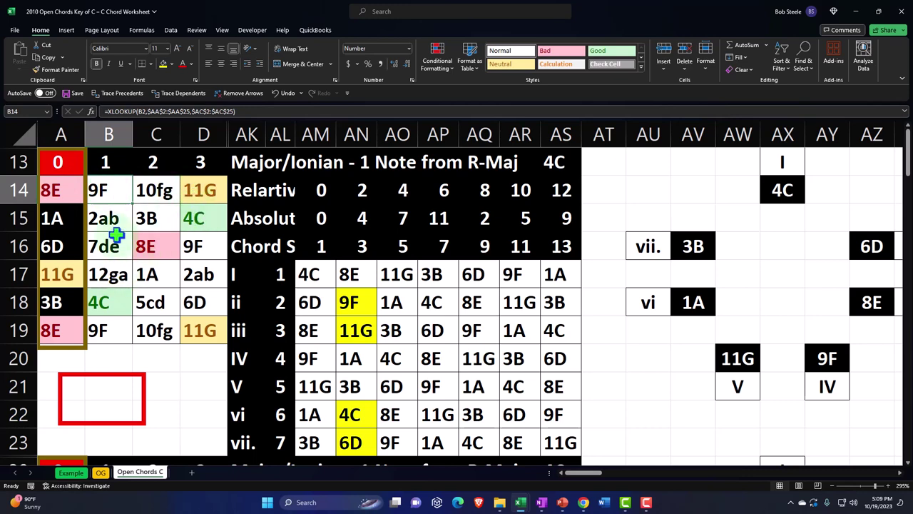
click(187, 215)
click(120, 306)
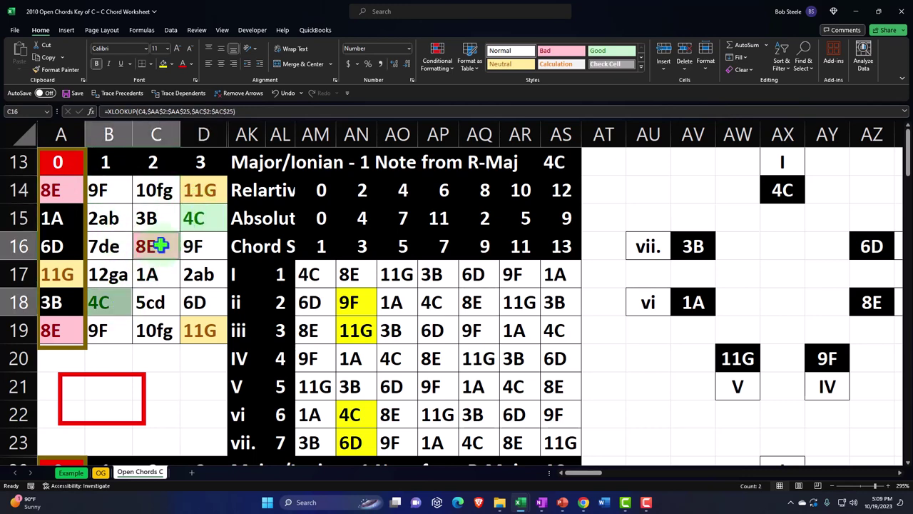
Step: Move and narrow the red rectangle so it frames the 4C in D15
click(145, 397)
drag(144, 397, 216, 217)
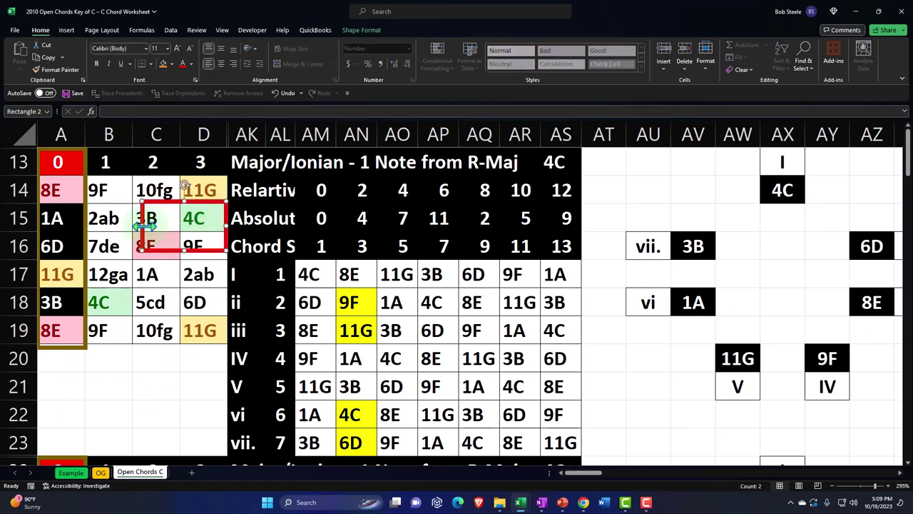
drag(142, 227, 49, 346)
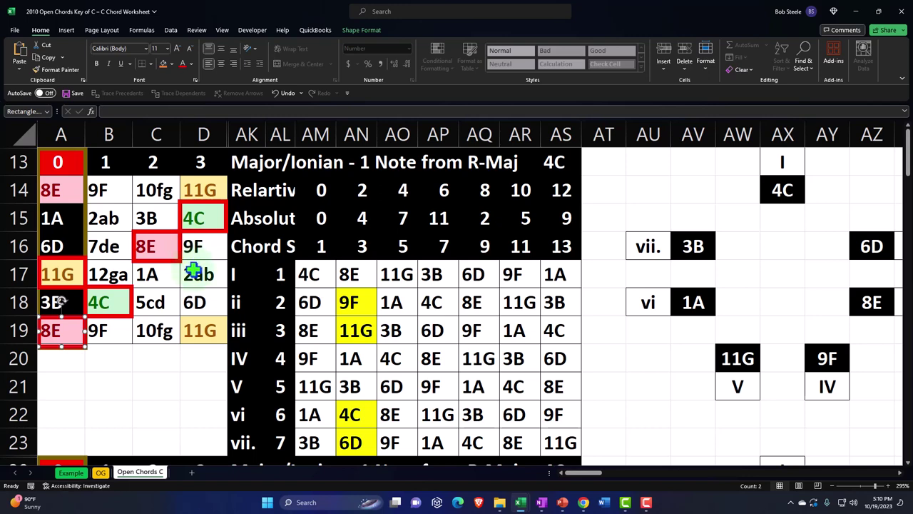
click(313, 270)
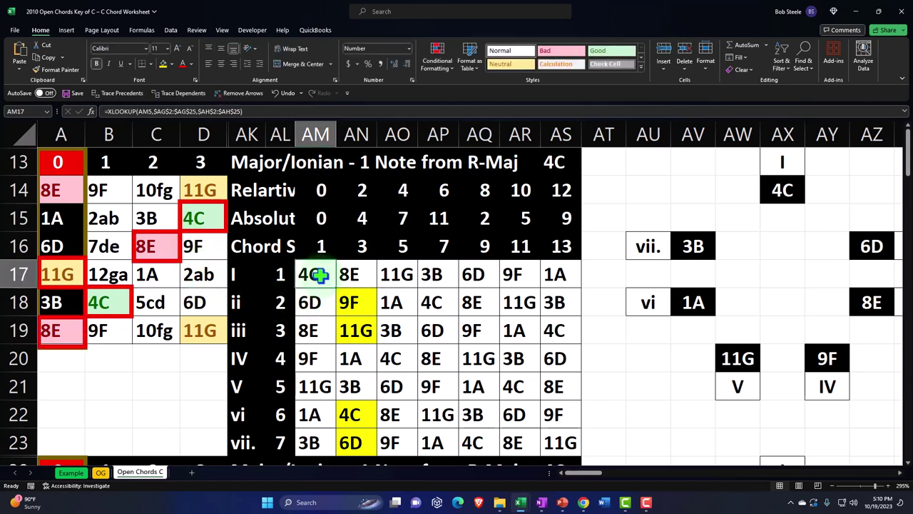
Step: Format-paint D15's green, C16's red and D19's yellow onto AM17, AN17 and AO17
click(222, 220)
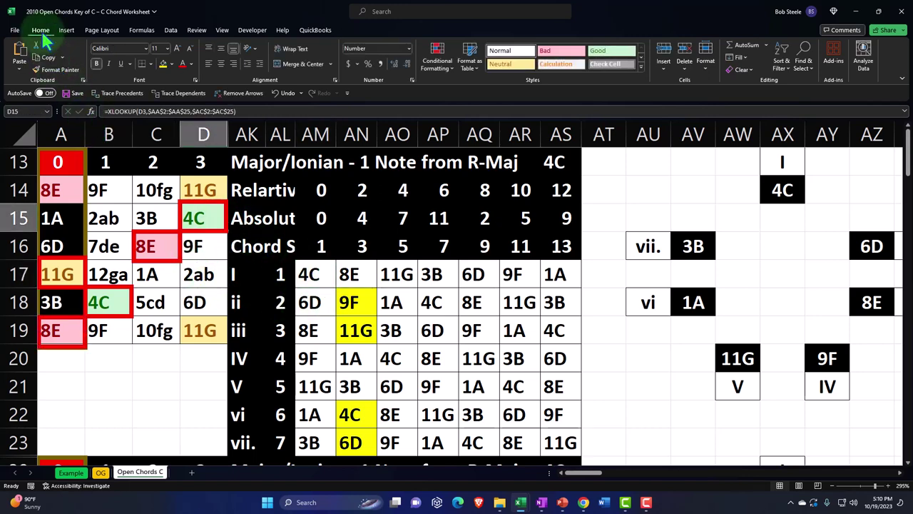
click(56, 70)
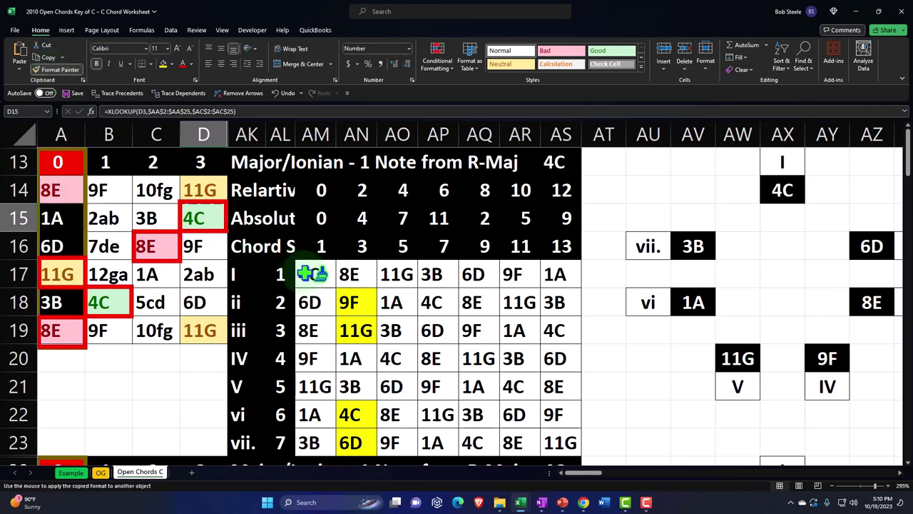
click(306, 273)
click(160, 245)
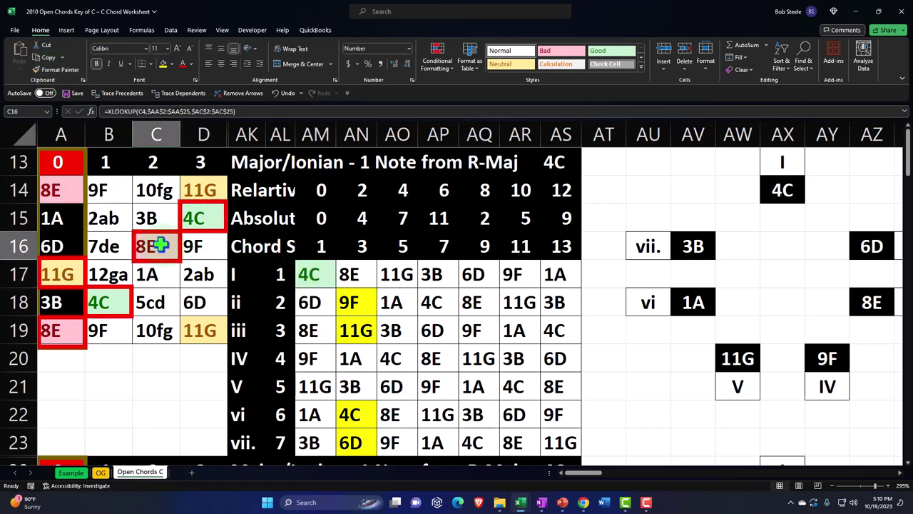
click(56, 70)
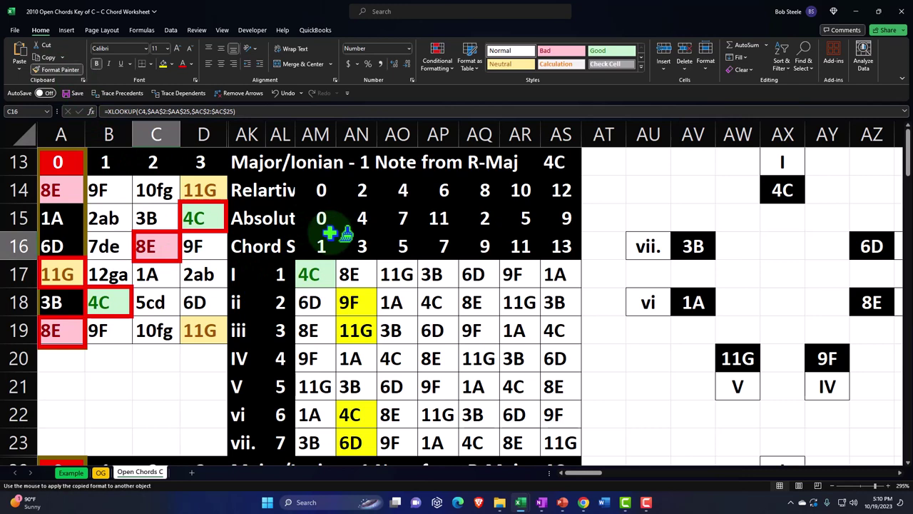
click(356, 274)
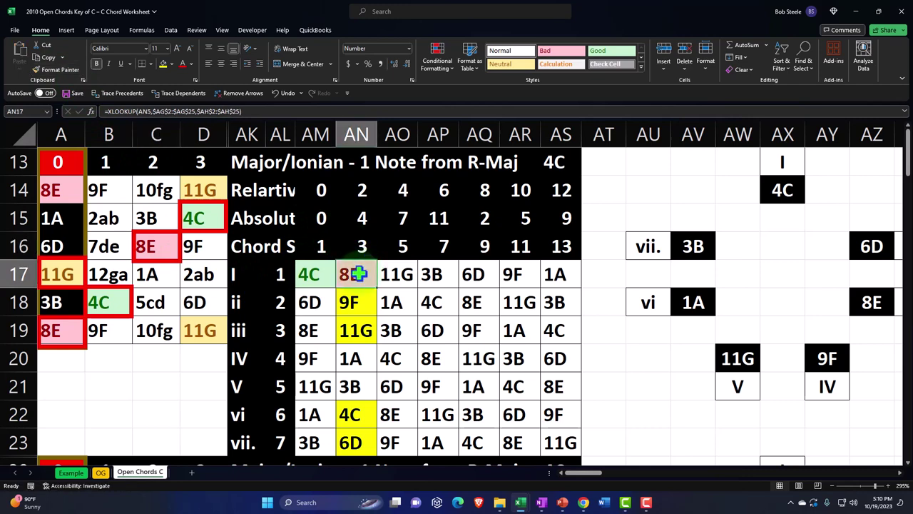
click(206, 338)
click(56, 69)
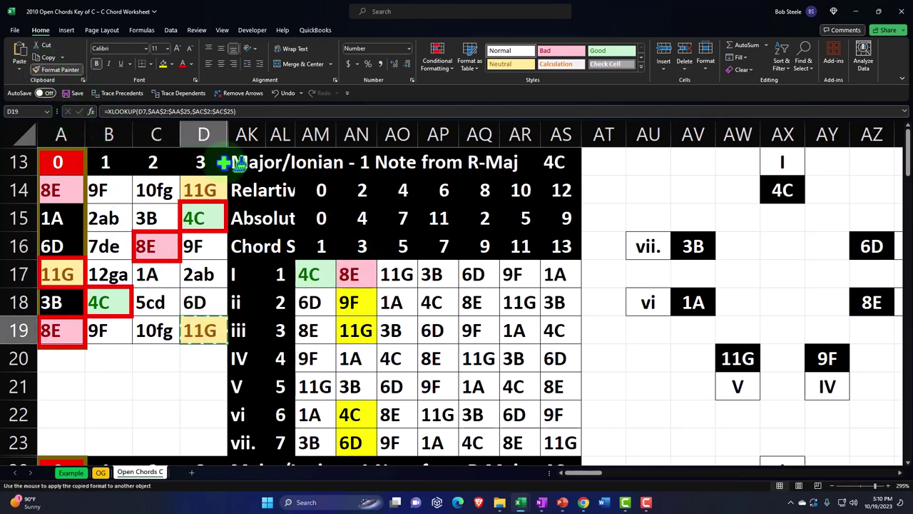
click(403, 274)
Step: Move the red box from A19 onto the 4C in AM17
click(85, 330)
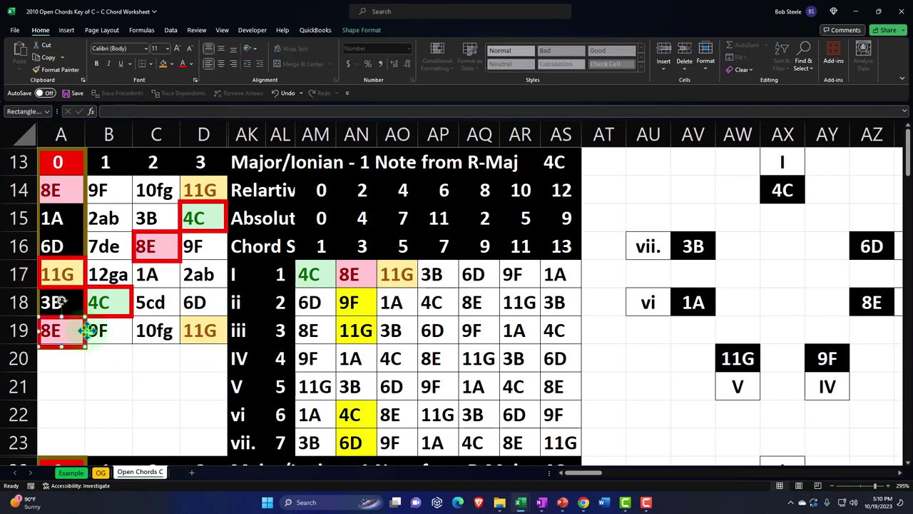
drag(86, 329, 341, 271)
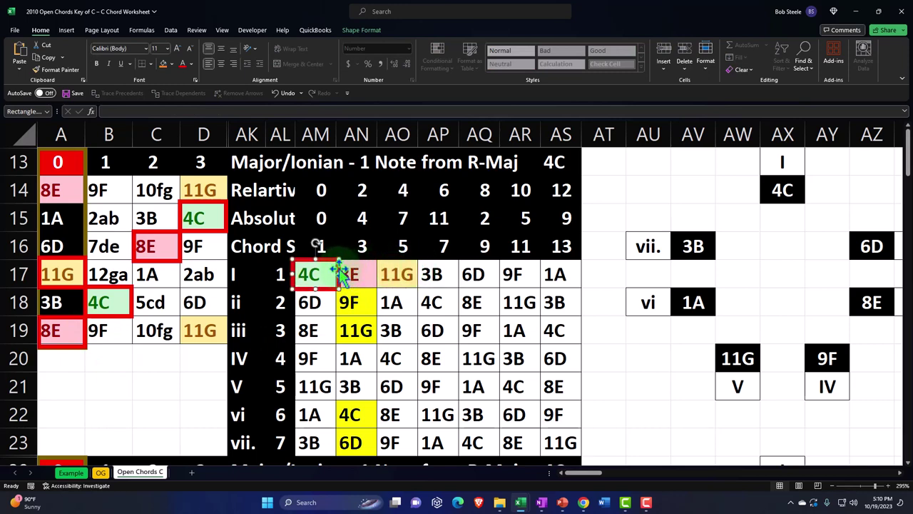
click(184, 393)
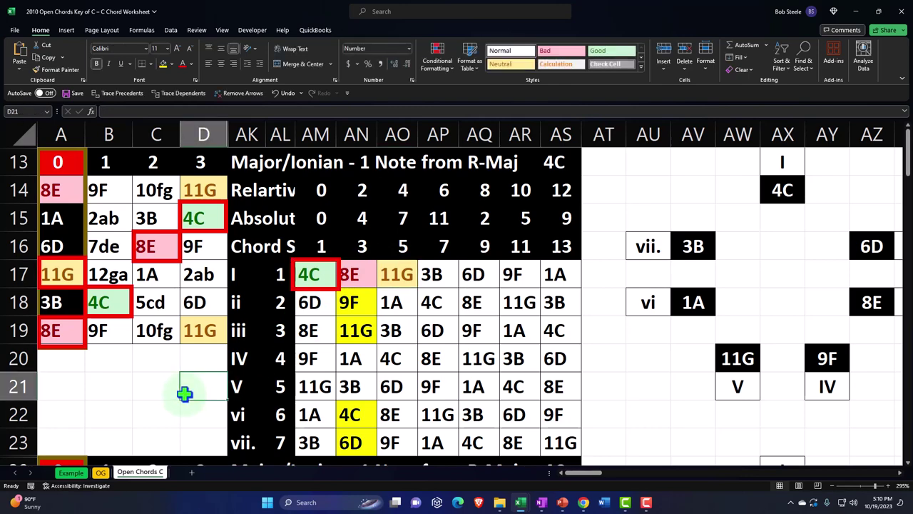
Step: Give the step numbers in AL43, AL44, AL45, AL47 and AL48 a green font colour
scroll(184, 394, down, 3)
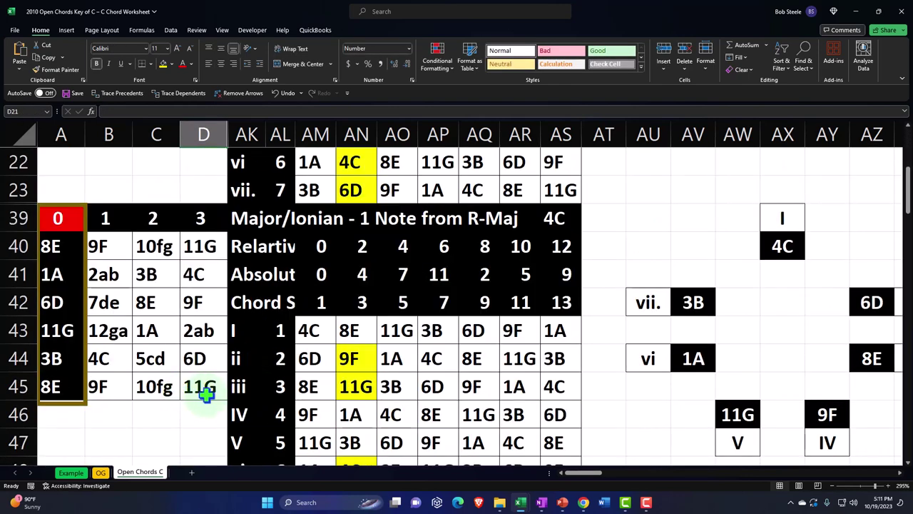
drag(50, 244, 183, 385)
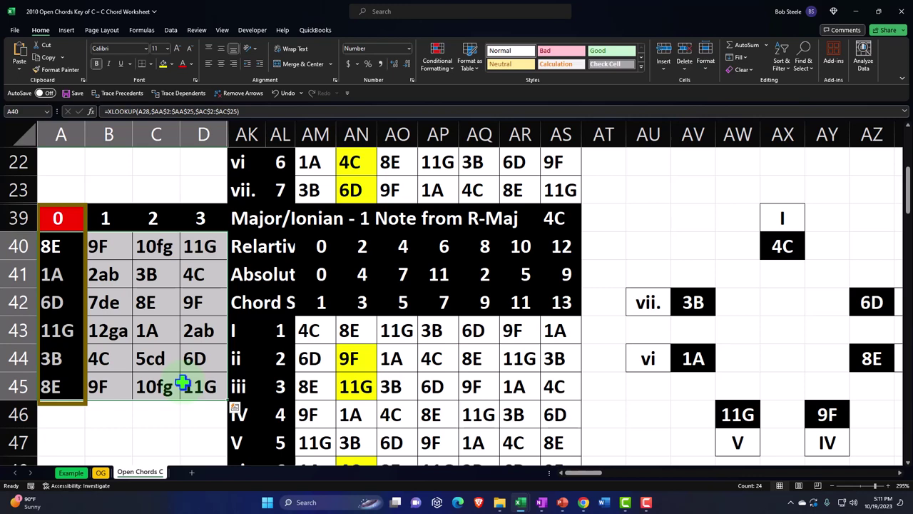
scroll(207, 378, down, 5)
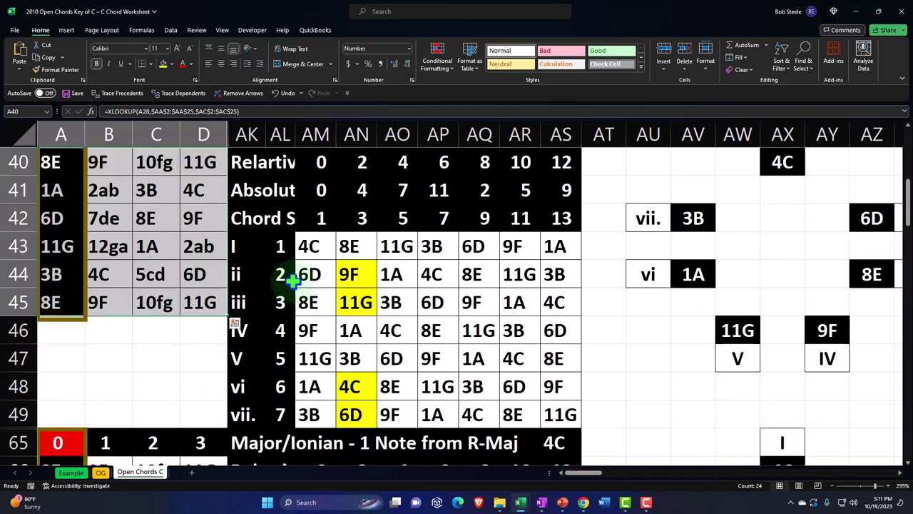
click(279, 247)
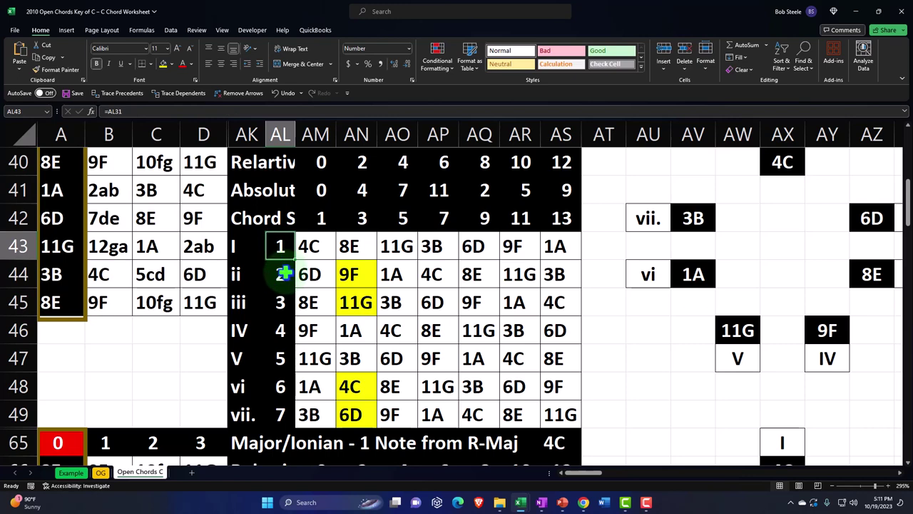
ctrl+click(284, 273)
ctrl+click(282, 302)
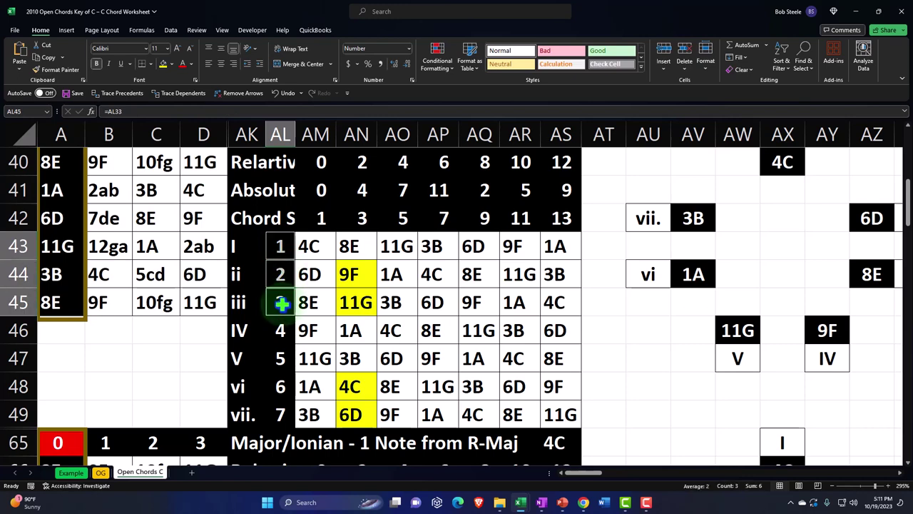
ctrl+click(280, 357)
ctrl+click(279, 386)
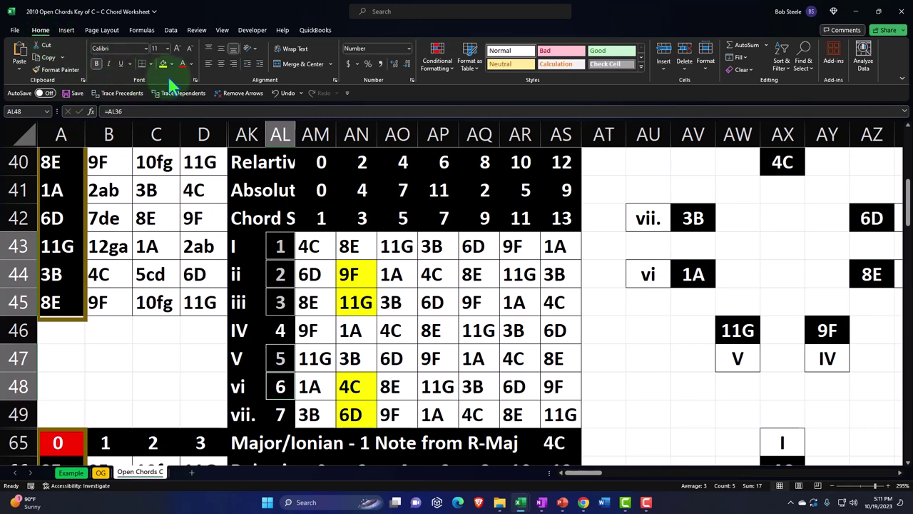
click(191, 64)
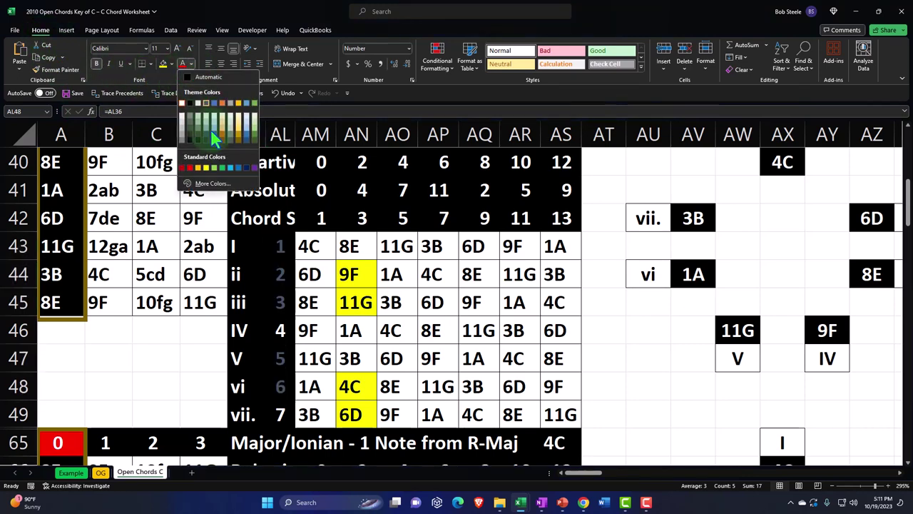
click(221, 169)
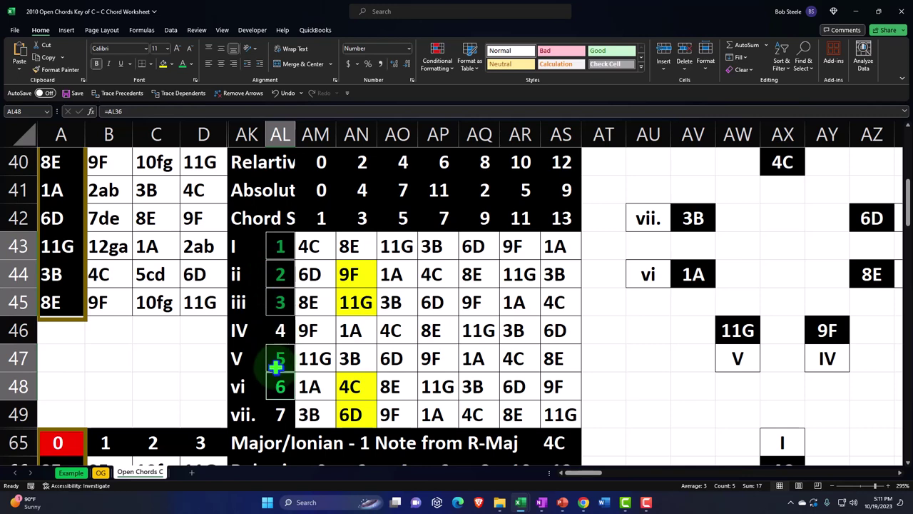
scroll(276, 366, up, 1)
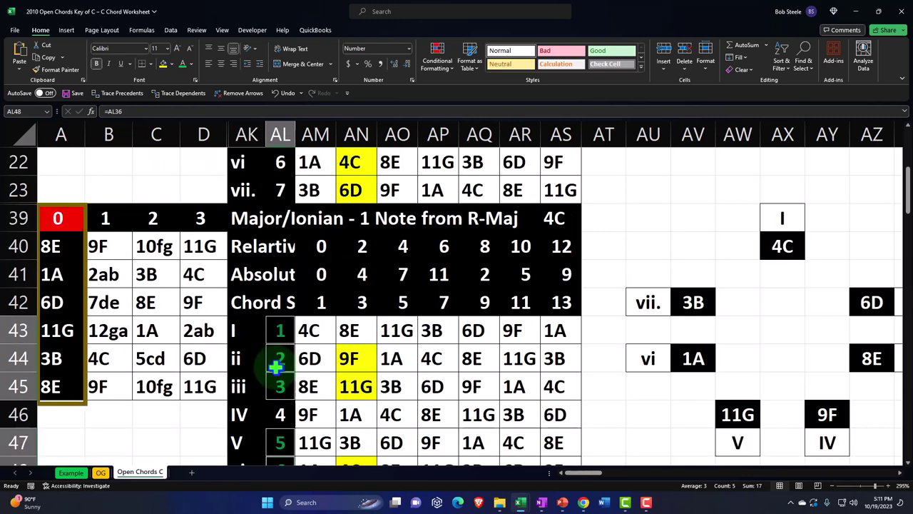
click(906, 464)
click(907, 464)
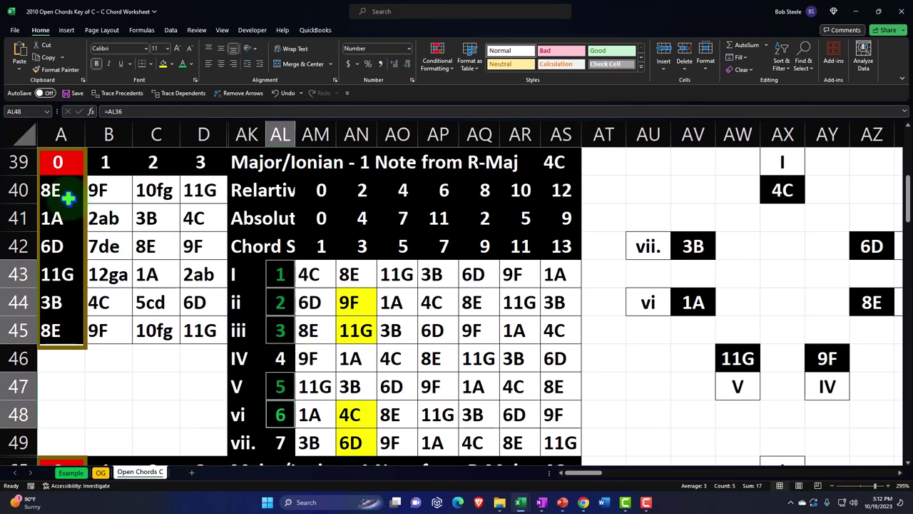
Step: On A40:D45, add an Equal To rule against AM43 with a custom light green fill
drag(64, 193, 190, 326)
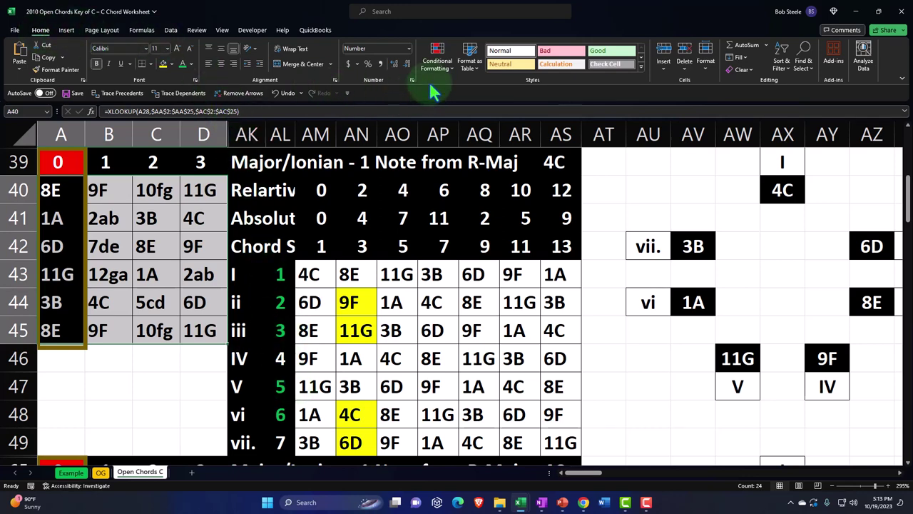
click(435, 60)
mouse_move(446, 90)
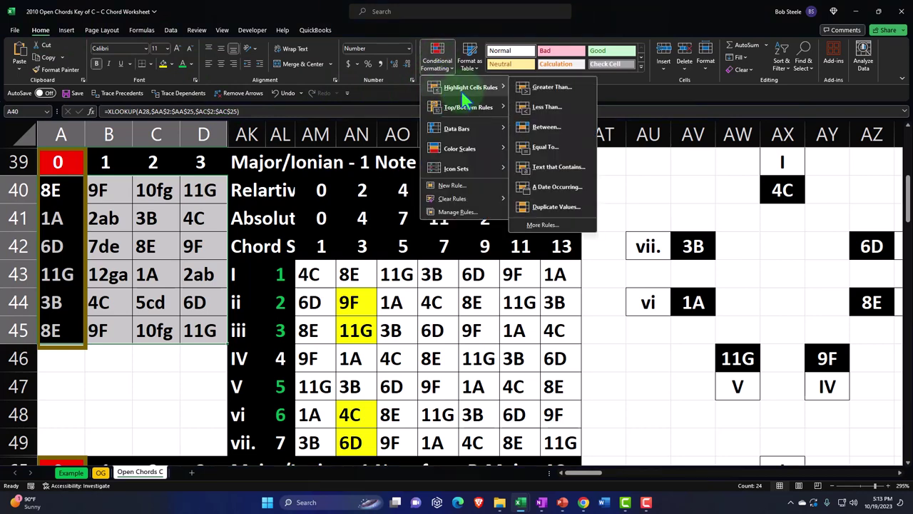
click(527, 158)
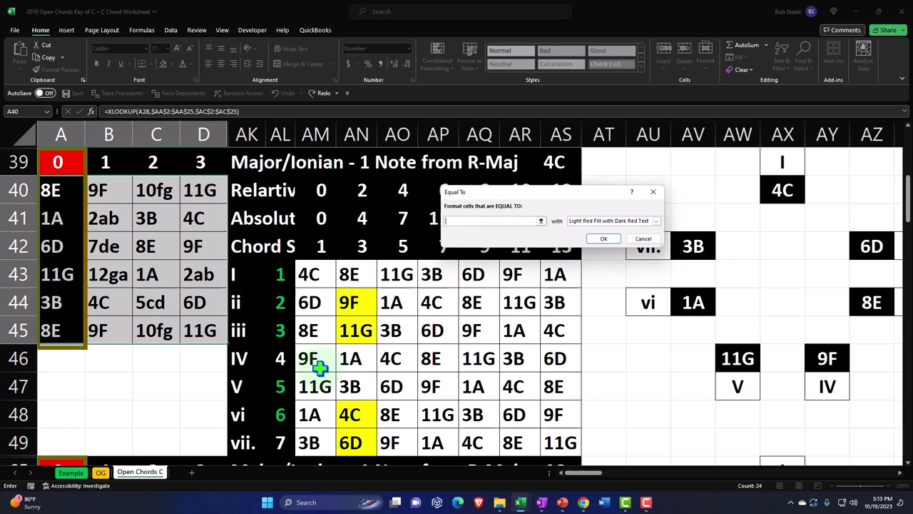
click(311, 275)
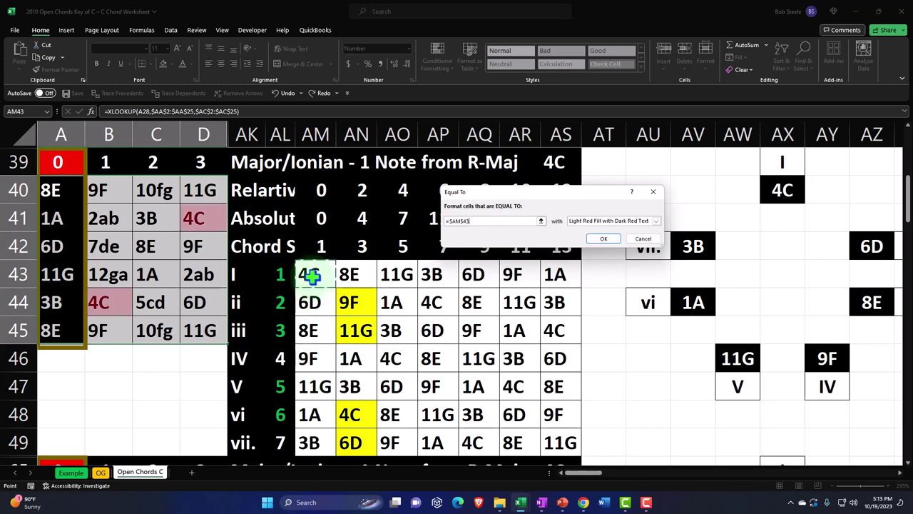
click(656, 221)
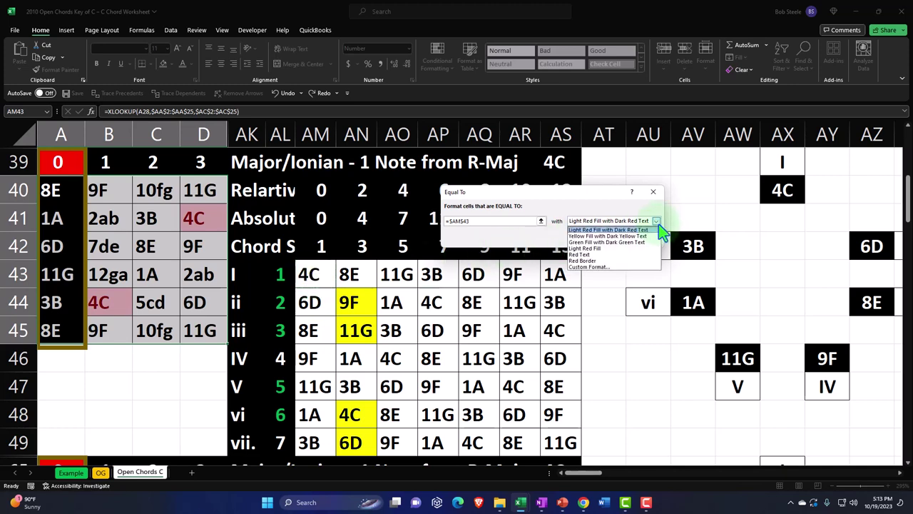
click(601, 267)
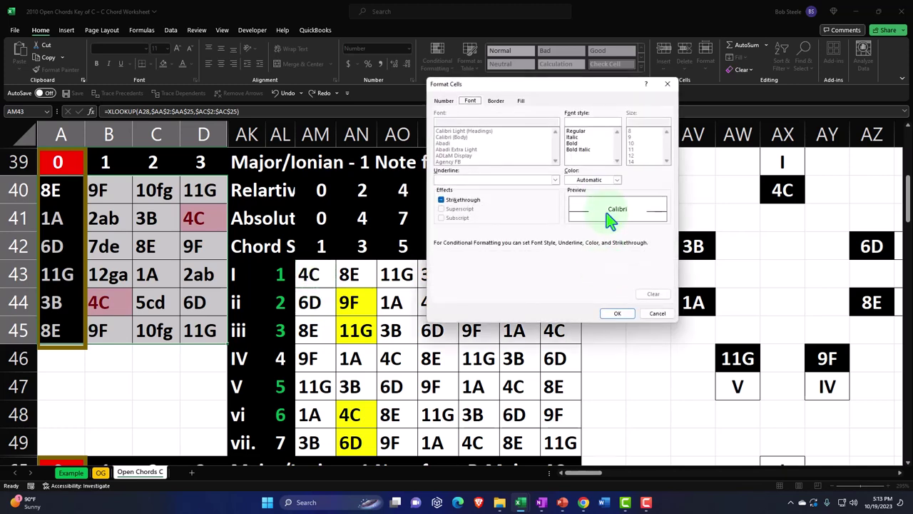
click(520, 100)
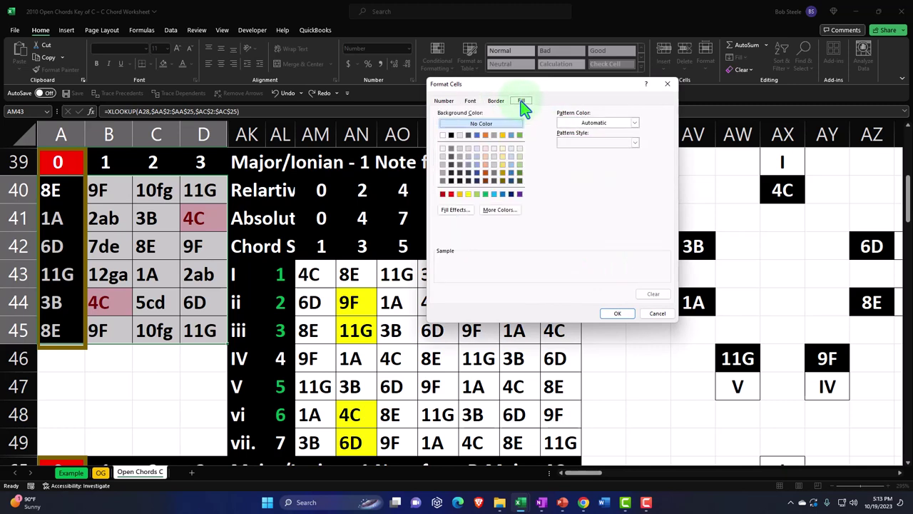
click(477, 194)
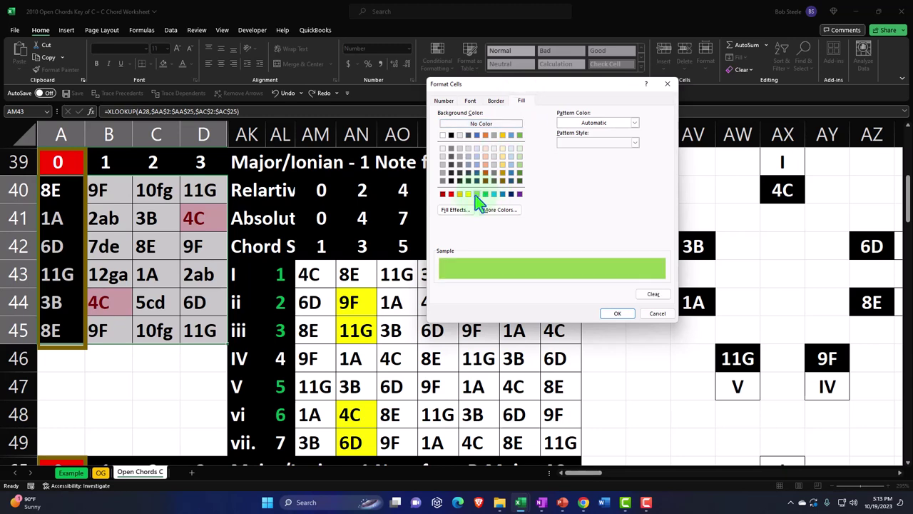
click(618, 313)
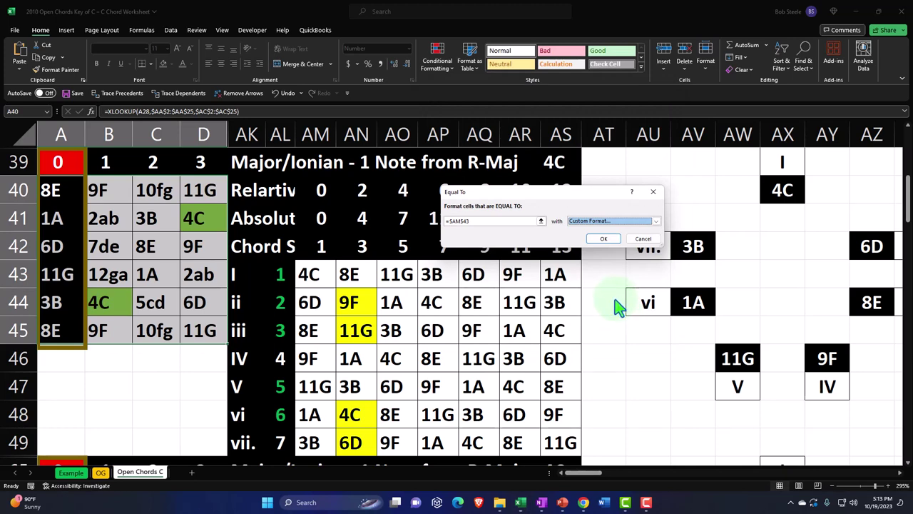
click(604, 240)
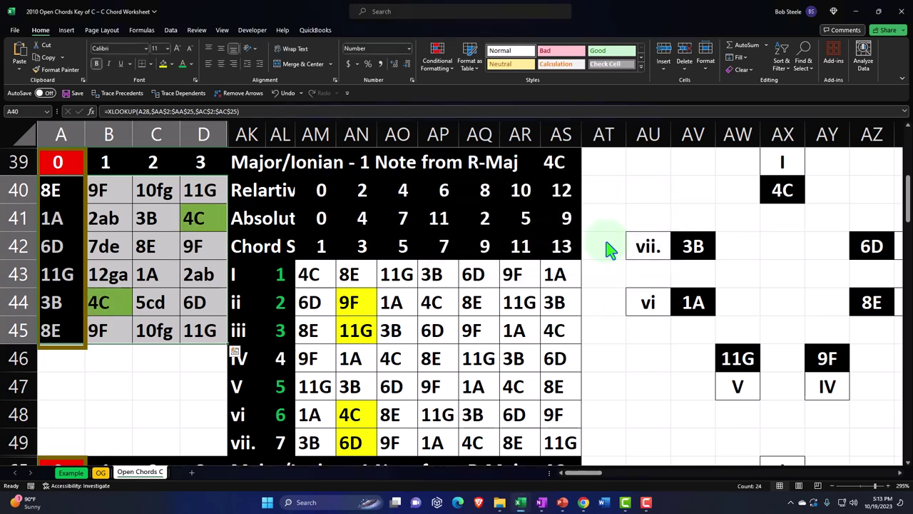
Step: Draft a green-fill rule against AM44, cancel it, then undo and redo the 4C highlighting
click(436, 58)
mouse_move(470, 87)
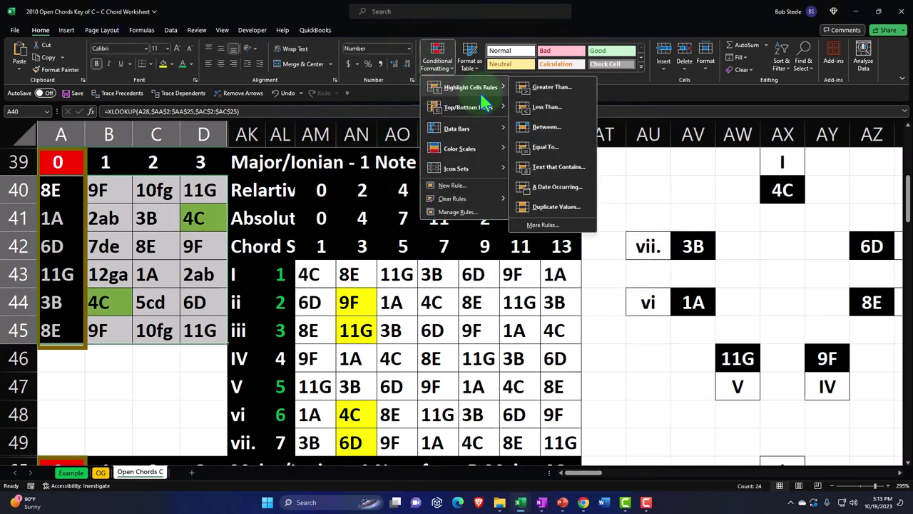
click(543, 146)
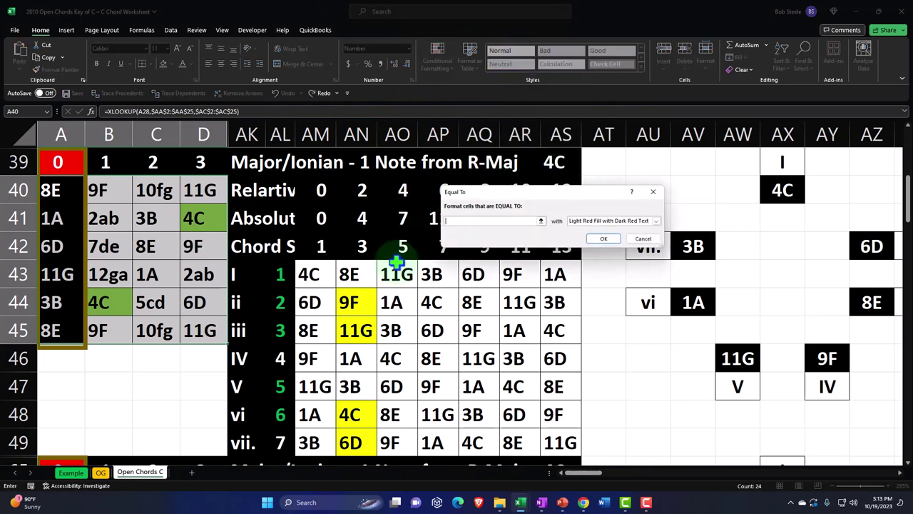
click(314, 302)
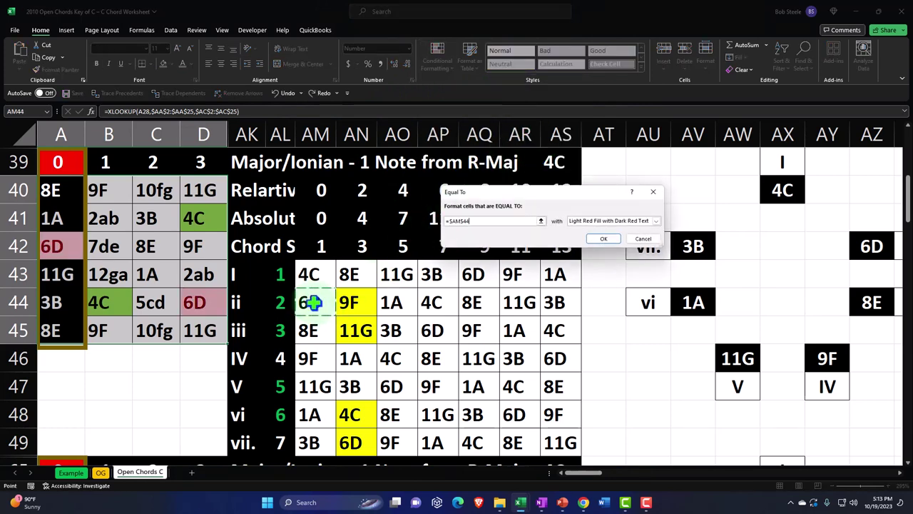
click(657, 221)
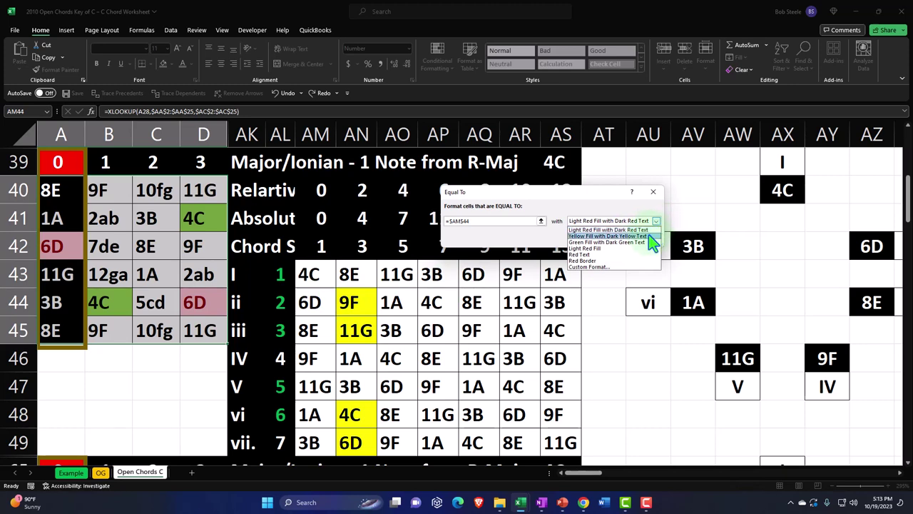
click(637, 267)
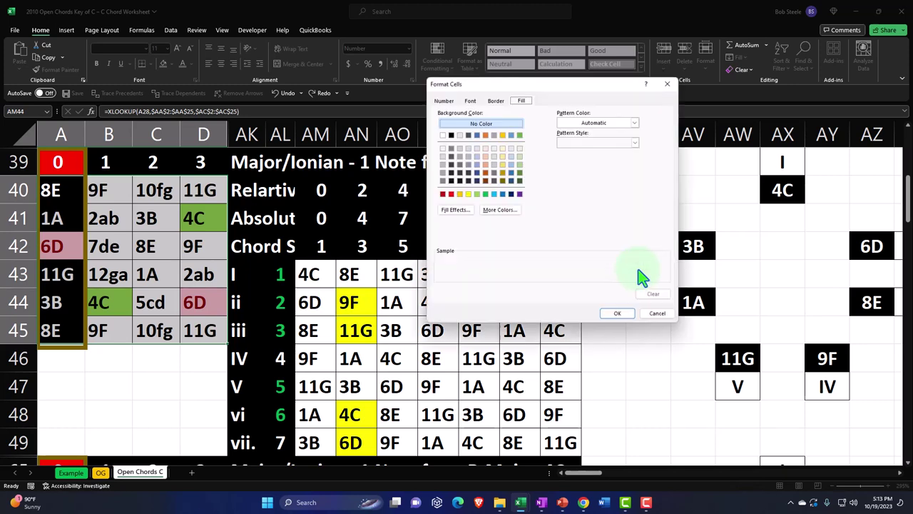
click(485, 194)
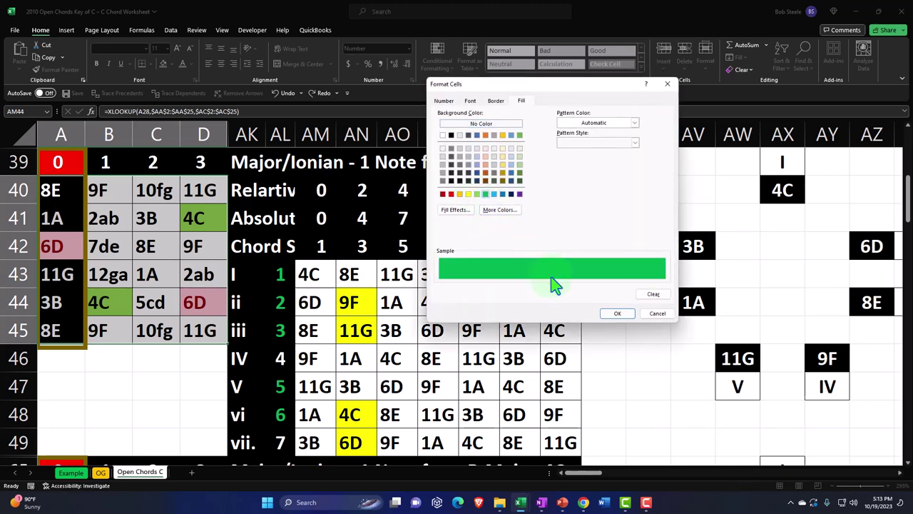
click(615, 315)
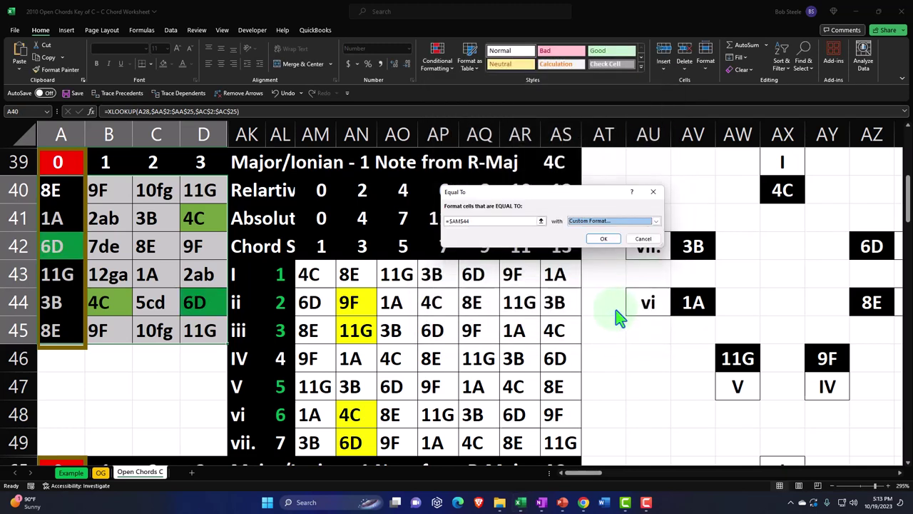
click(651, 191)
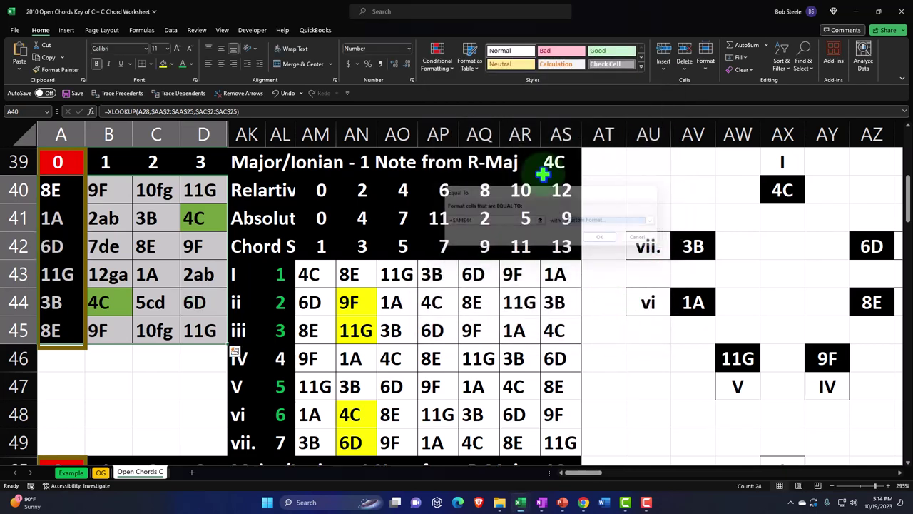
click(288, 94)
click(321, 93)
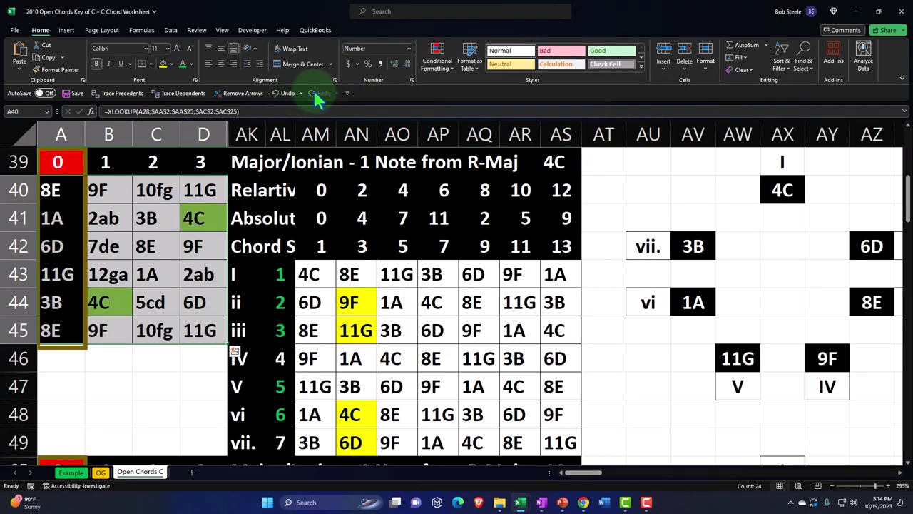
Step: Add an Equal To rule matching 6D in AM44 with a custom light green fill
click(437, 63)
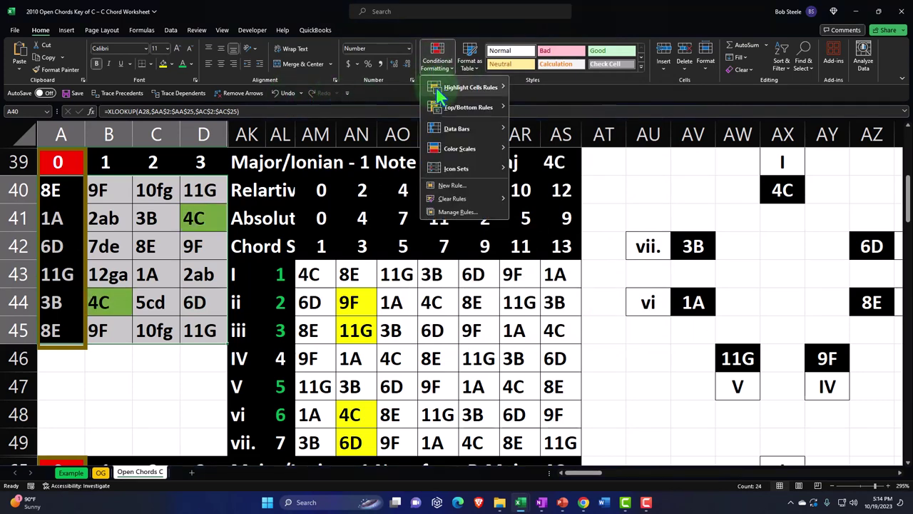
mouse_move(471, 87)
click(519, 148)
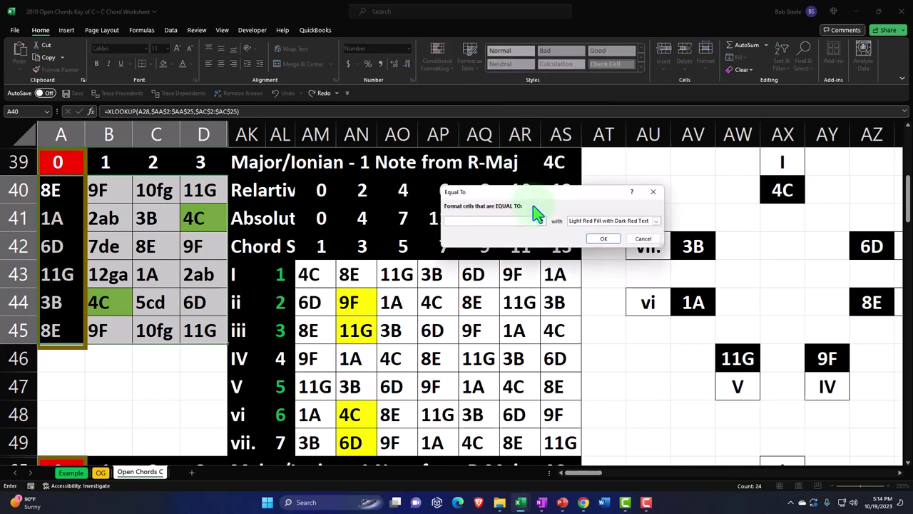
click(312, 303)
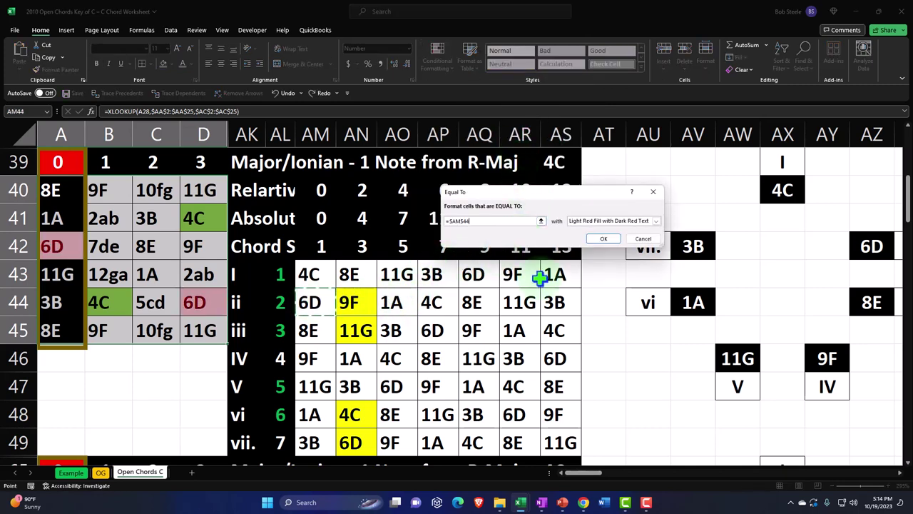
click(656, 221)
click(610, 267)
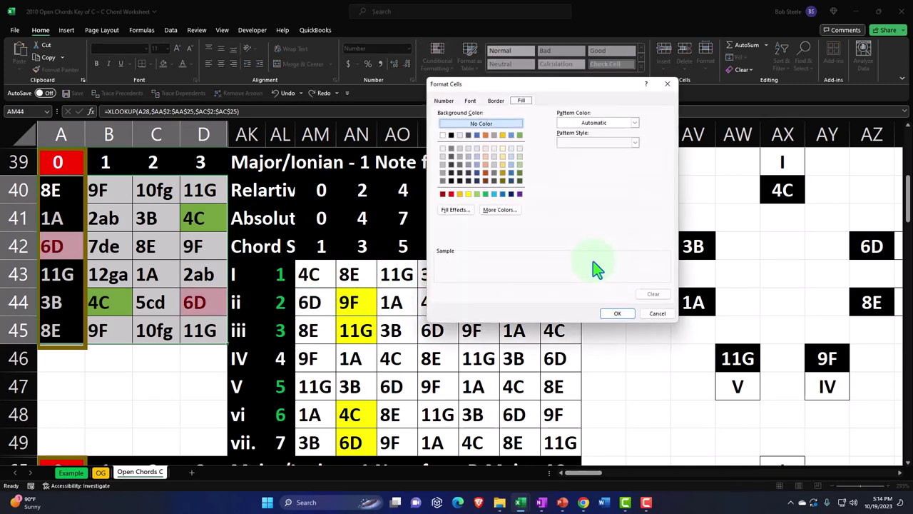
click(477, 195)
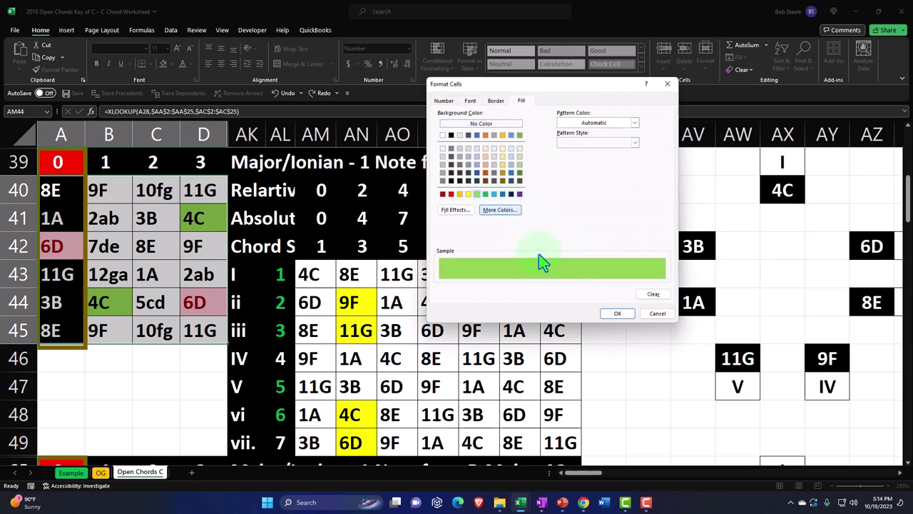
click(612, 315)
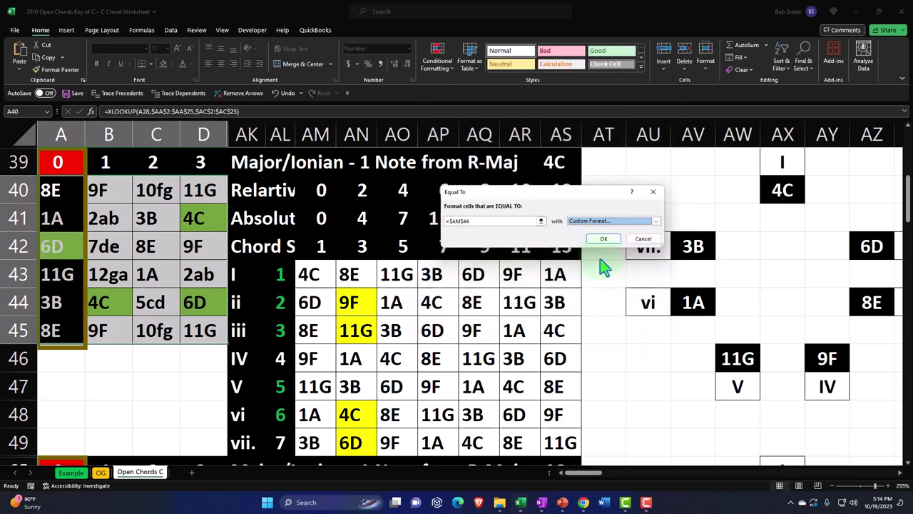
click(601, 240)
Step: Add an Equal To rule matching the 8E note in AM45 with a custom light green fill
click(437, 59)
mouse_move(467, 87)
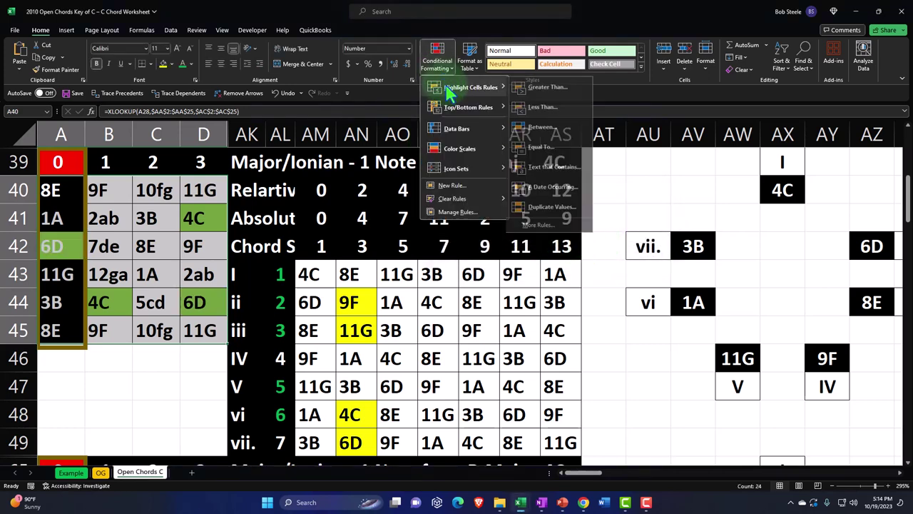
click(548, 147)
click(314, 328)
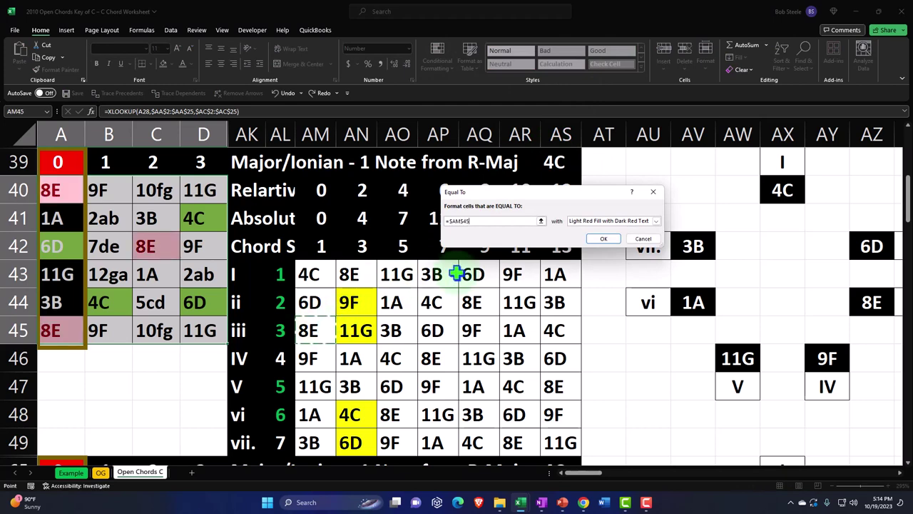
click(656, 221)
click(621, 276)
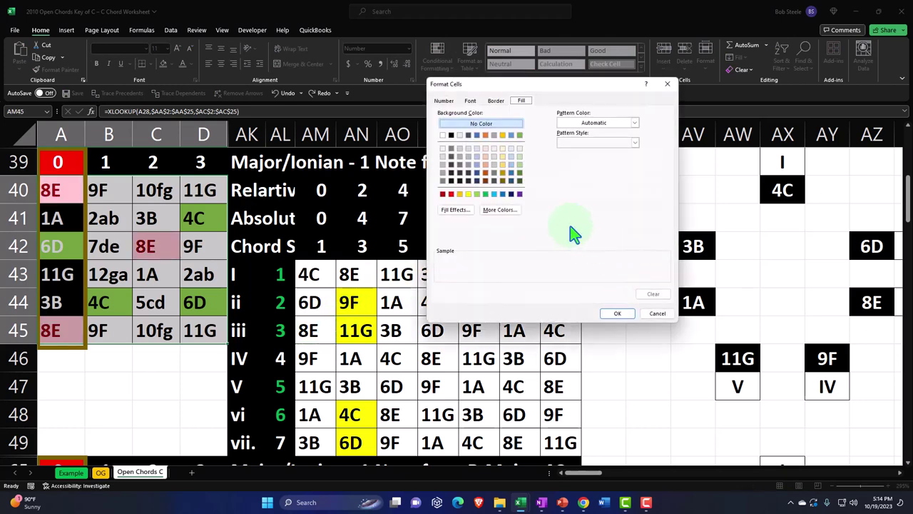
click(478, 194)
click(614, 316)
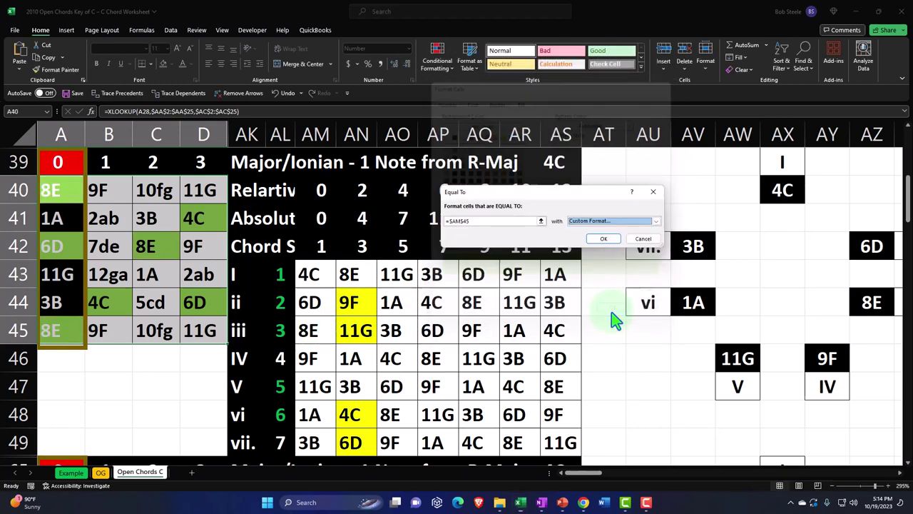
click(600, 241)
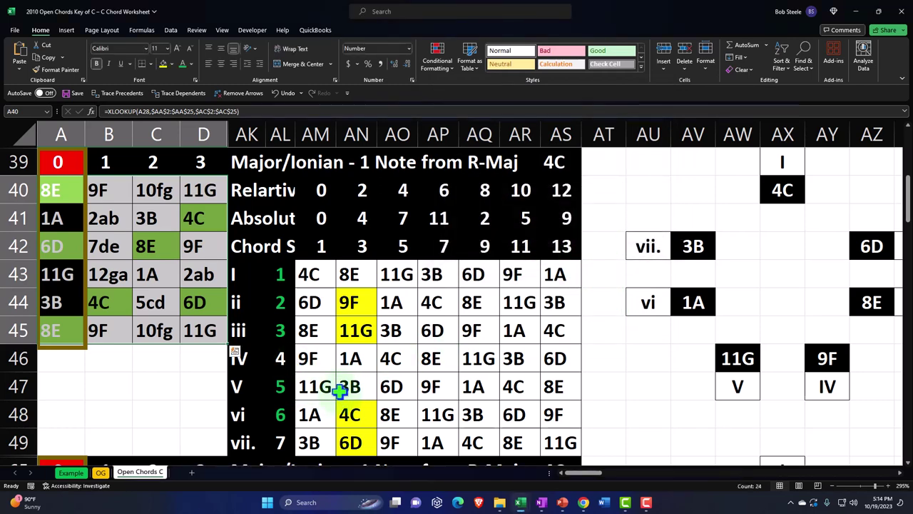
Step: Add an Equal To rule matching cell AL47 with a light green fill
click(437, 57)
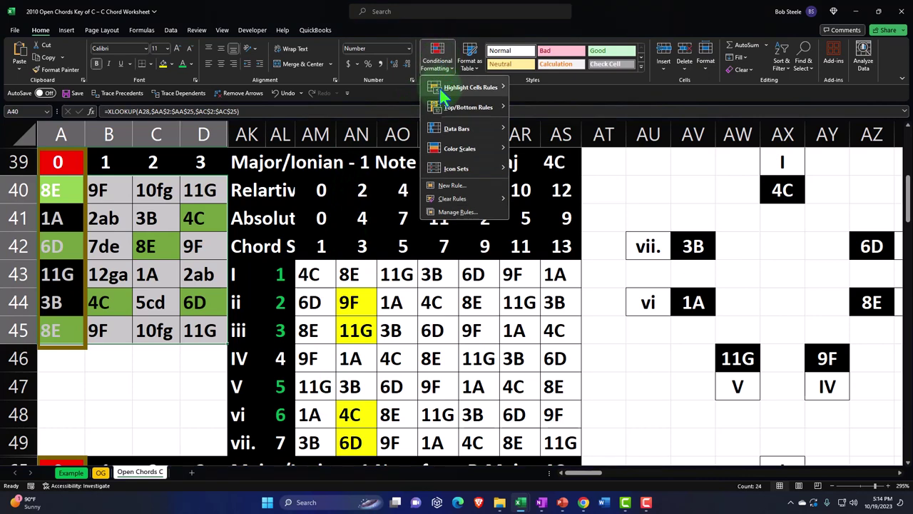
mouse_move(471, 87)
click(544, 146)
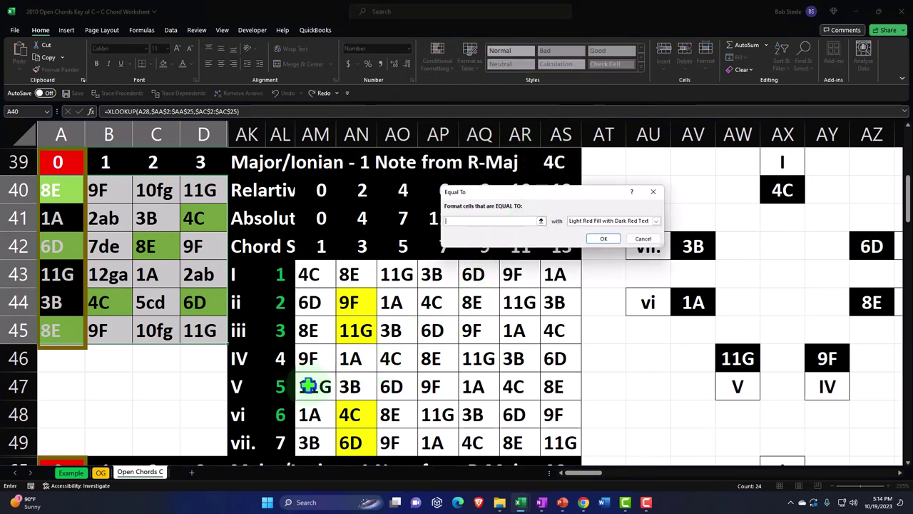
click(284, 387)
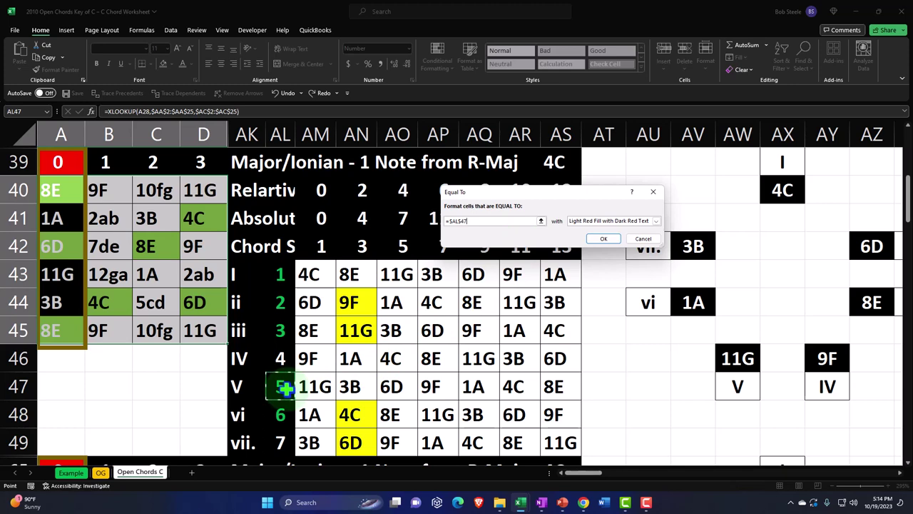
click(655, 221)
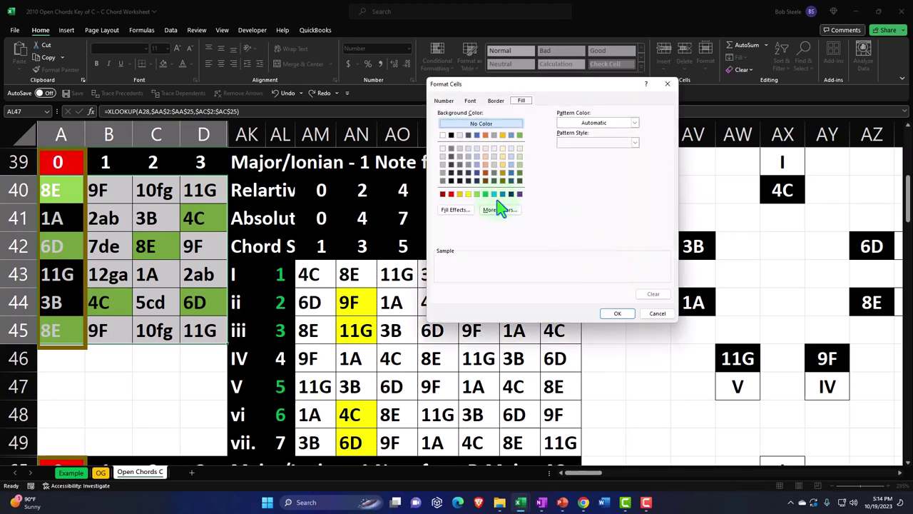
click(477, 194)
click(612, 321)
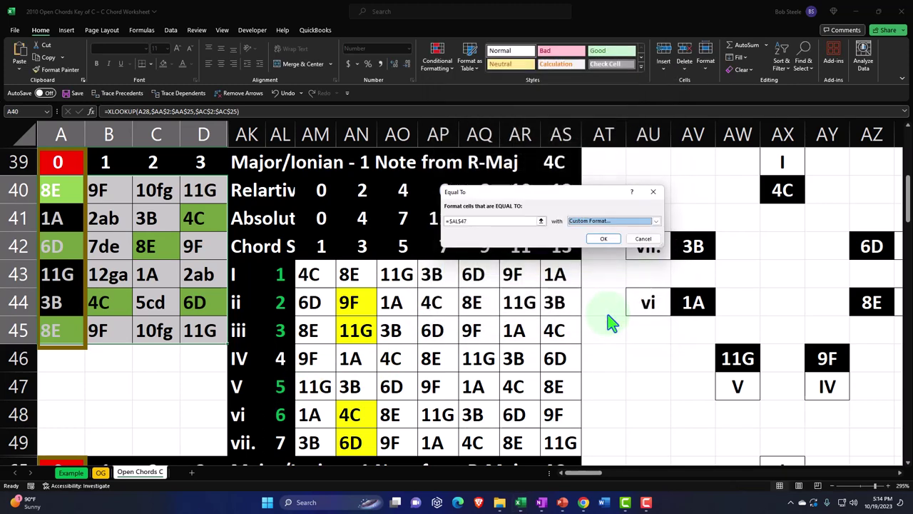
click(599, 242)
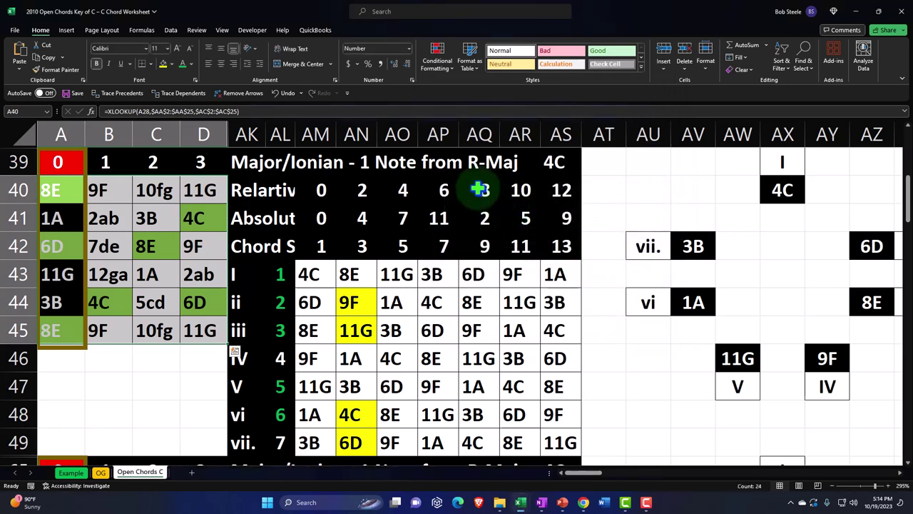
Step: Add an Equal To rule matching the 1A note in AM48 with a custom light green fill
click(437, 56)
mouse_move(492, 87)
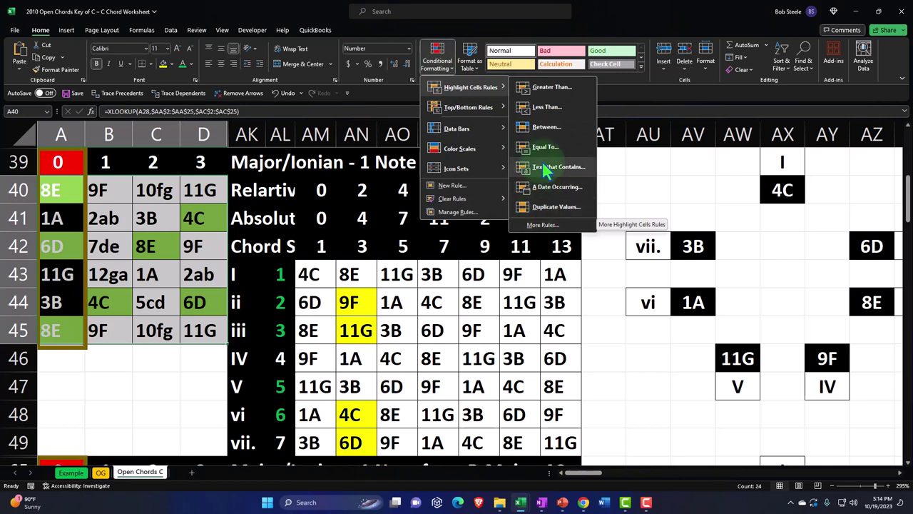
click(545, 147)
click(313, 415)
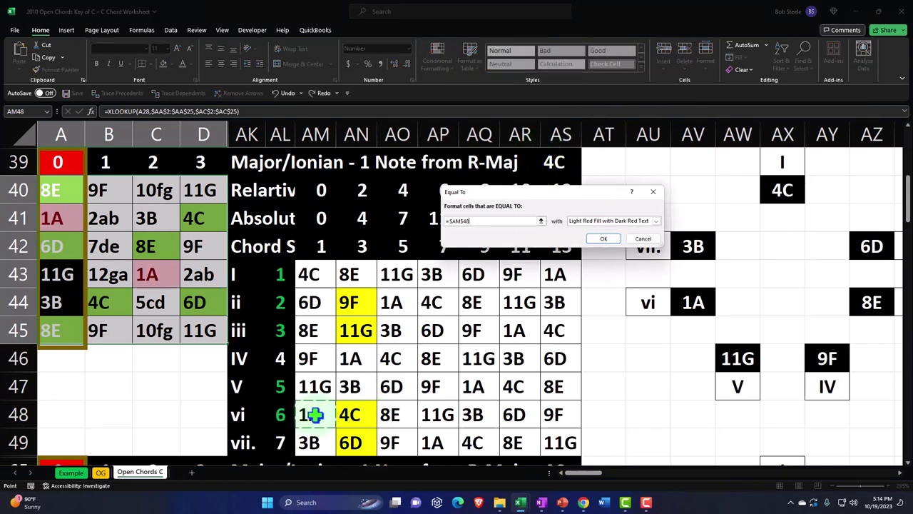
click(656, 221)
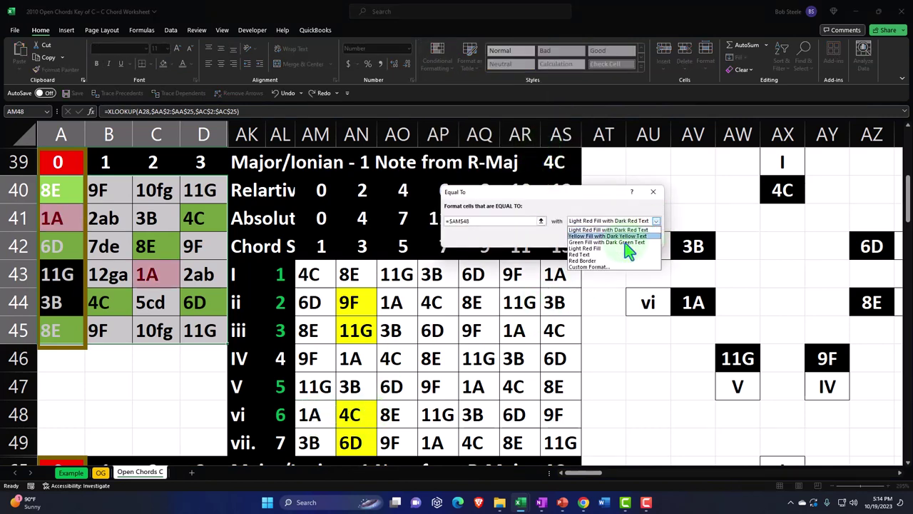
click(598, 267)
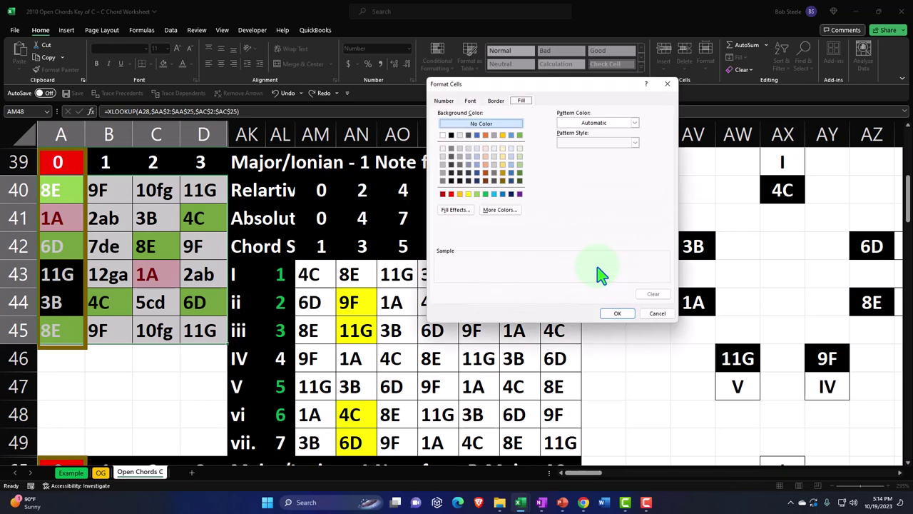
click(476, 194)
click(614, 313)
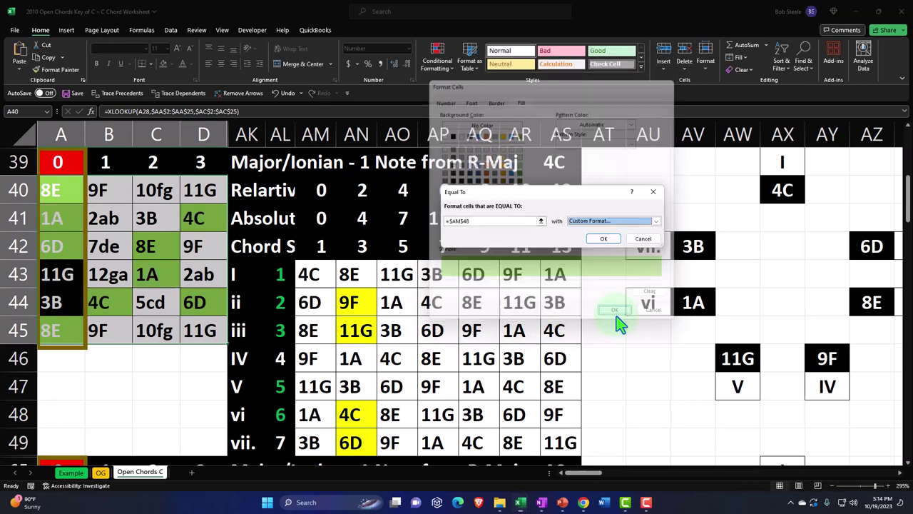
click(603, 240)
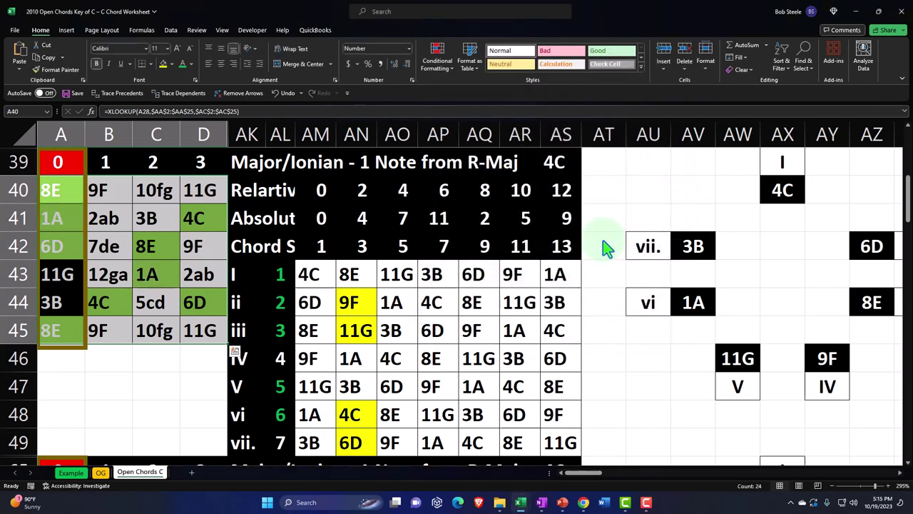
Step: Select chord I's notes 4C, 8E and 11G in AM43:AO43, checking the formatted example above
click(477, 363)
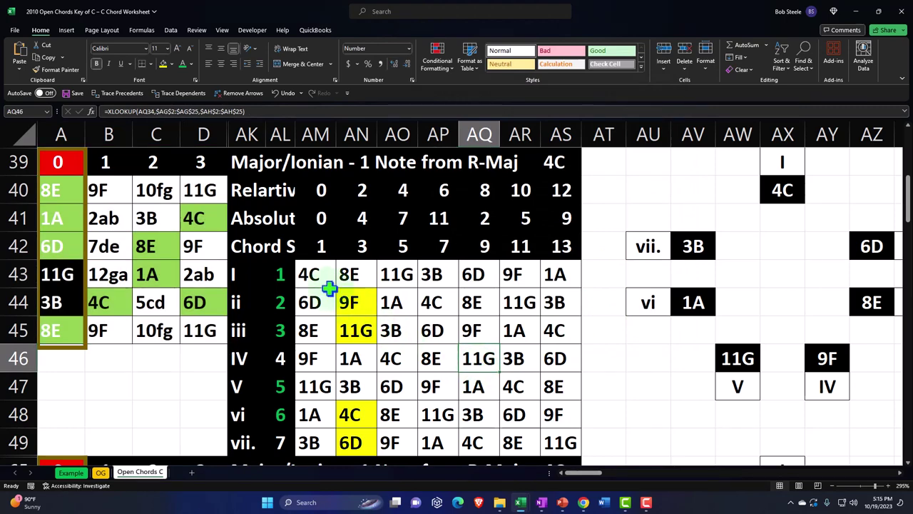
drag(316, 271, 388, 271)
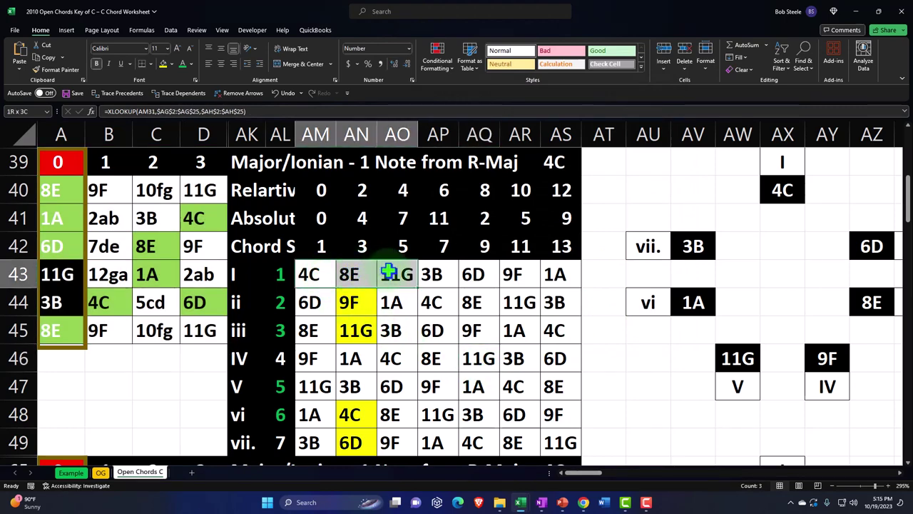
scroll(350, 266, up, 3)
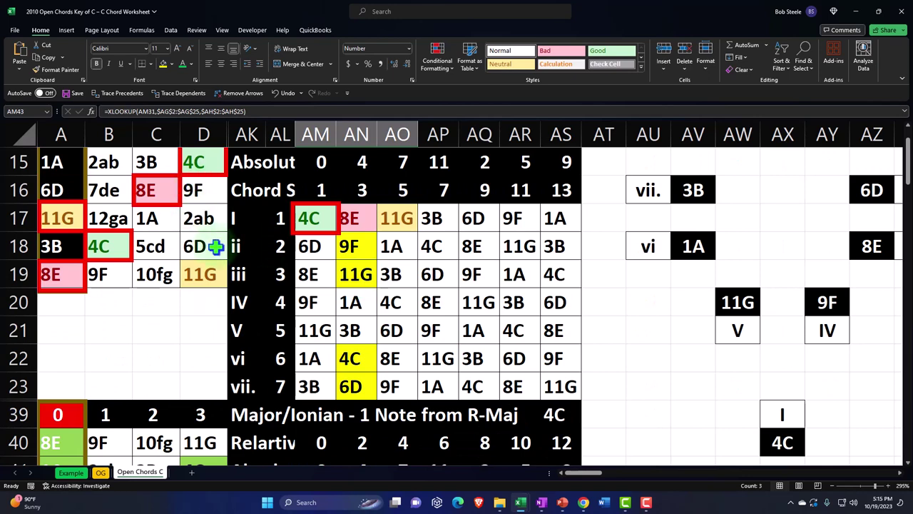
scroll(216, 246, down, 2)
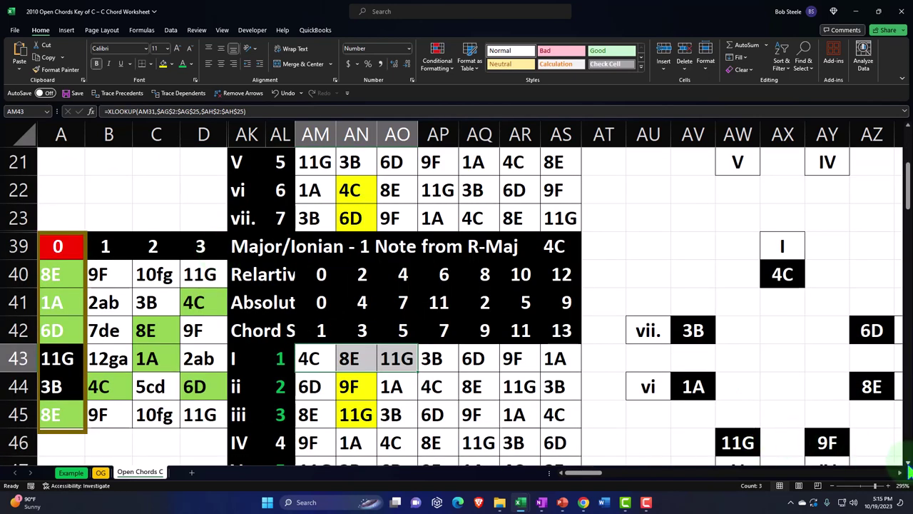
click(907, 471)
click(907, 471)
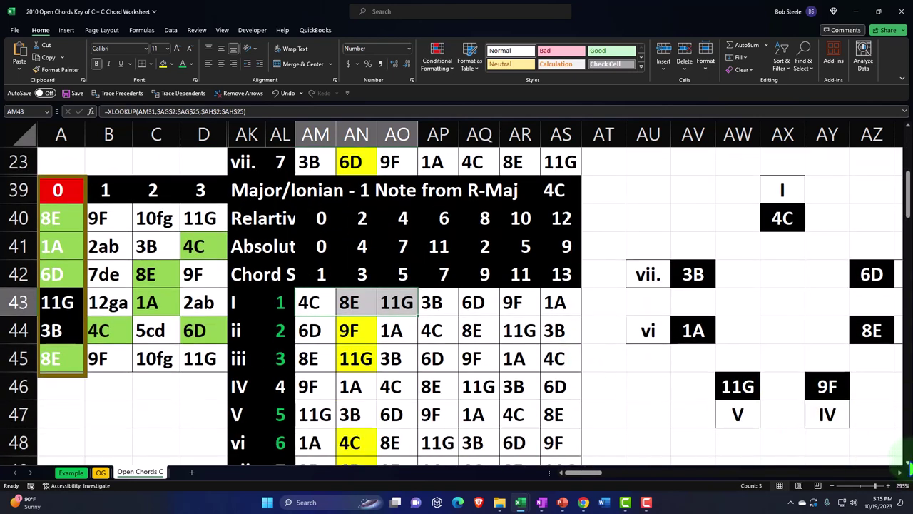
click(908, 471)
Step: Start an Equal To rule matching the 4C note in AM43, then cancel it
click(437, 53)
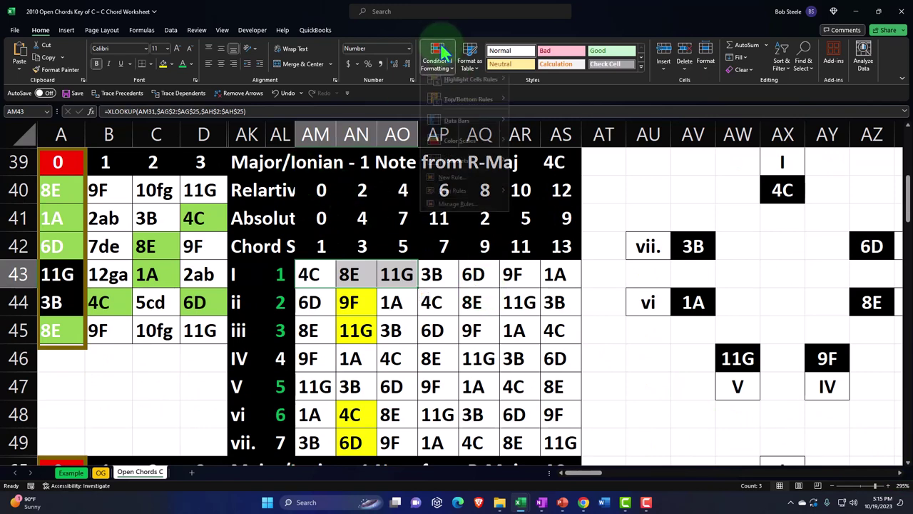
mouse_move(450, 92)
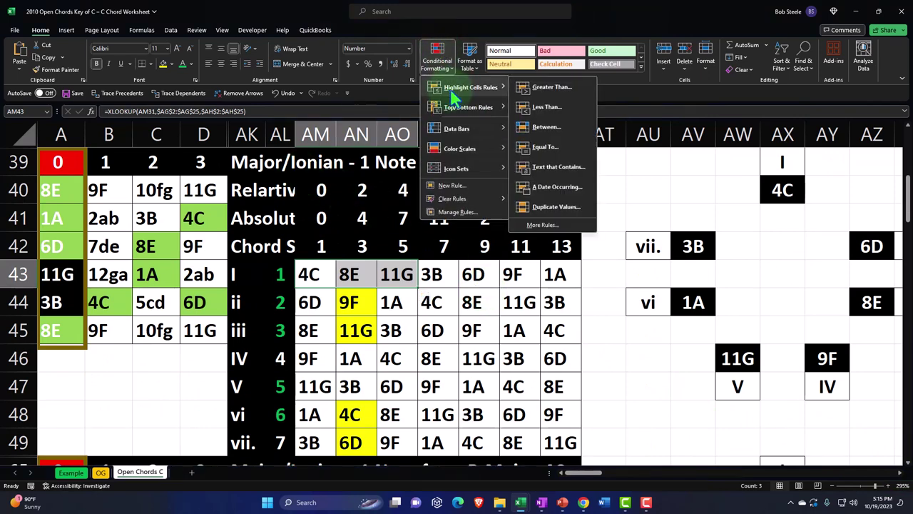
click(539, 146)
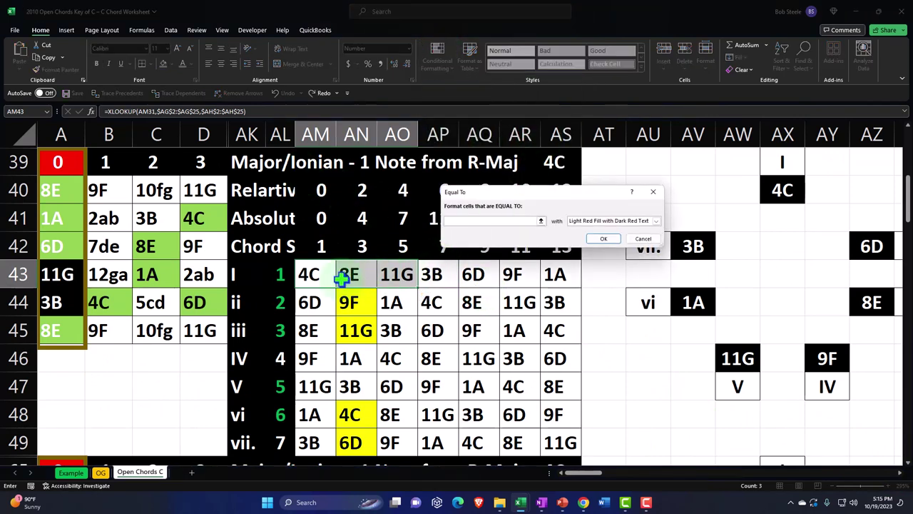
click(309, 273)
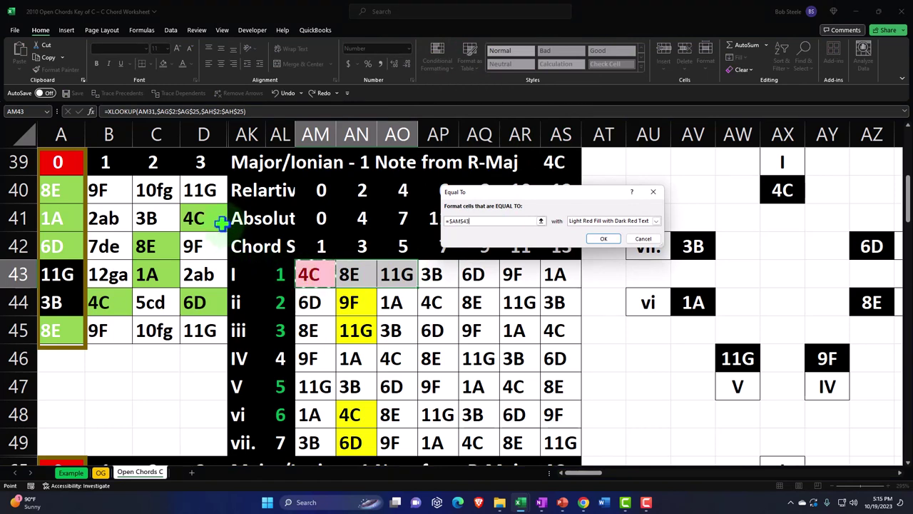
click(654, 194)
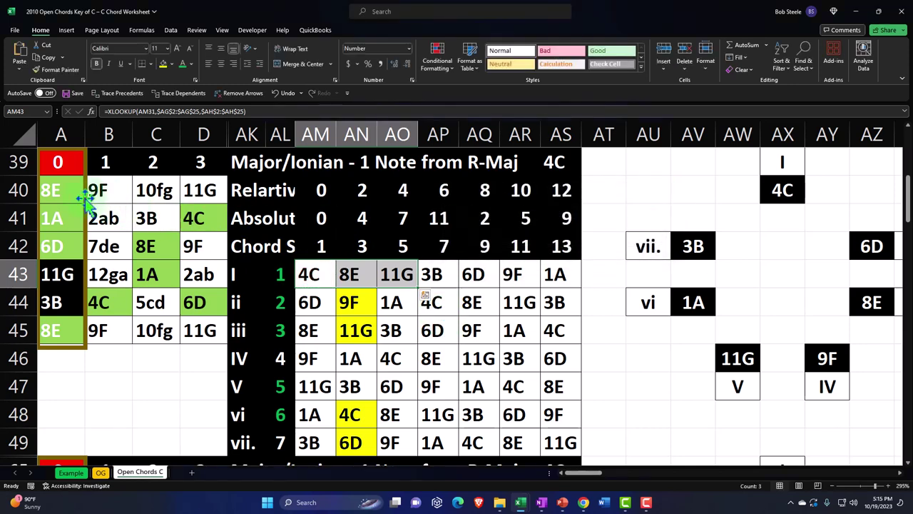
Step: On A40:D45, add an Equal To AM43 rule with Green Fill with Dark Green Text
drag(78, 198, 197, 326)
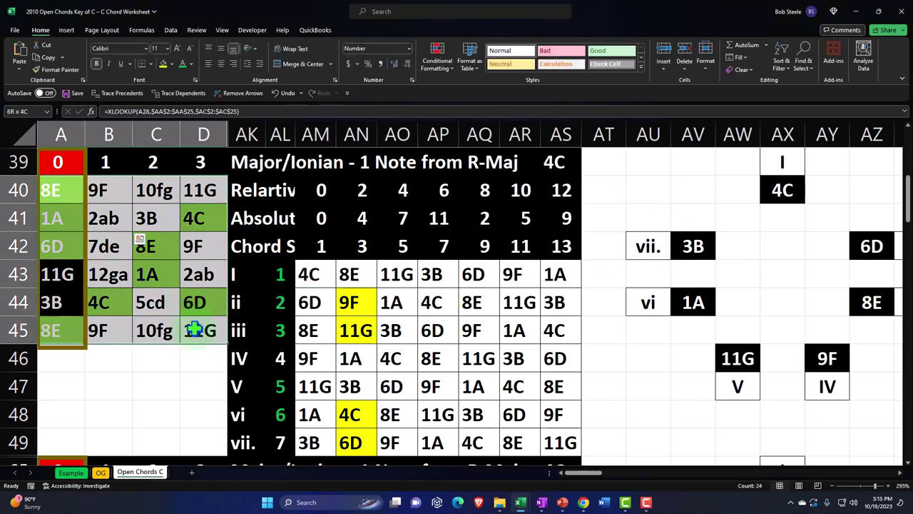
click(435, 63)
mouse_move(471, 91)
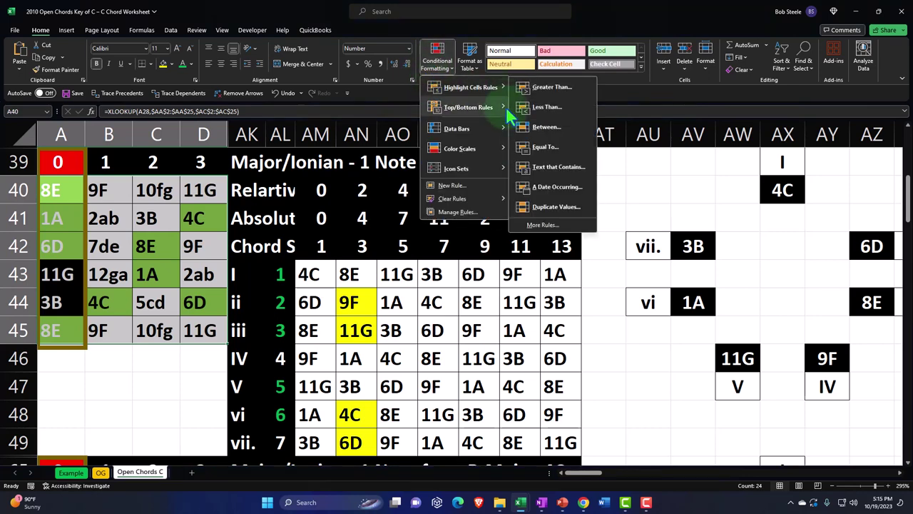
click(531, 150)
click(311, 275)
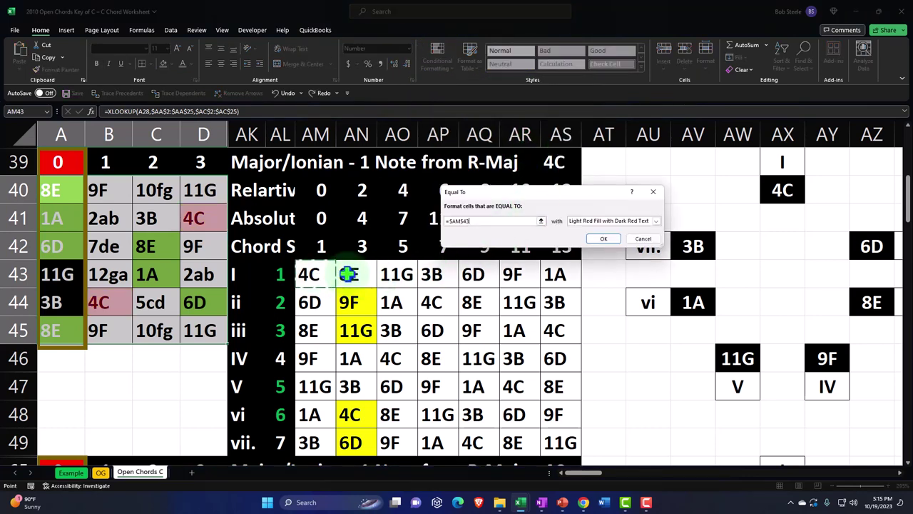
click(656, 221)
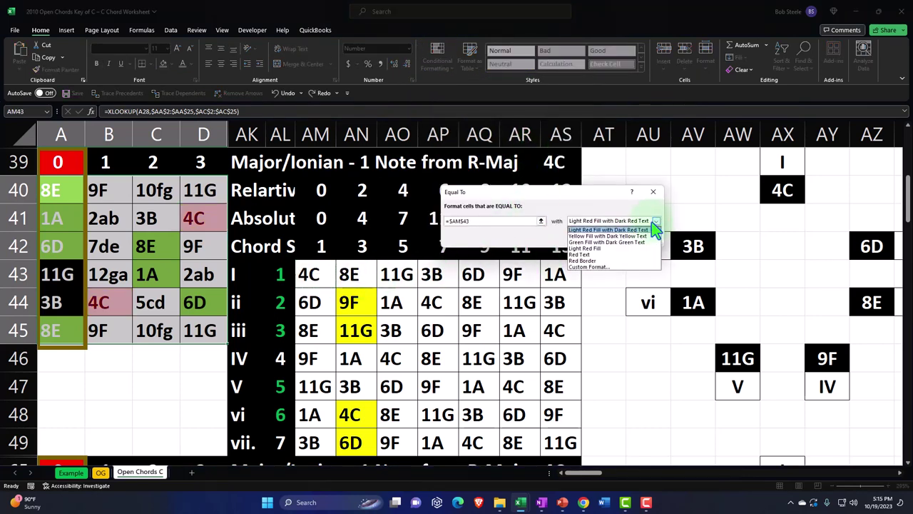
click(606, 242)
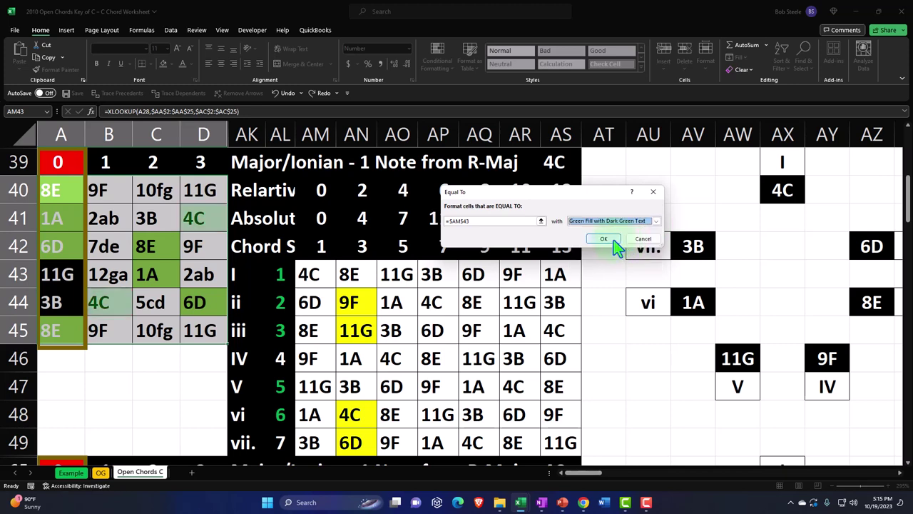
click(612, 239)
click(208, 245)
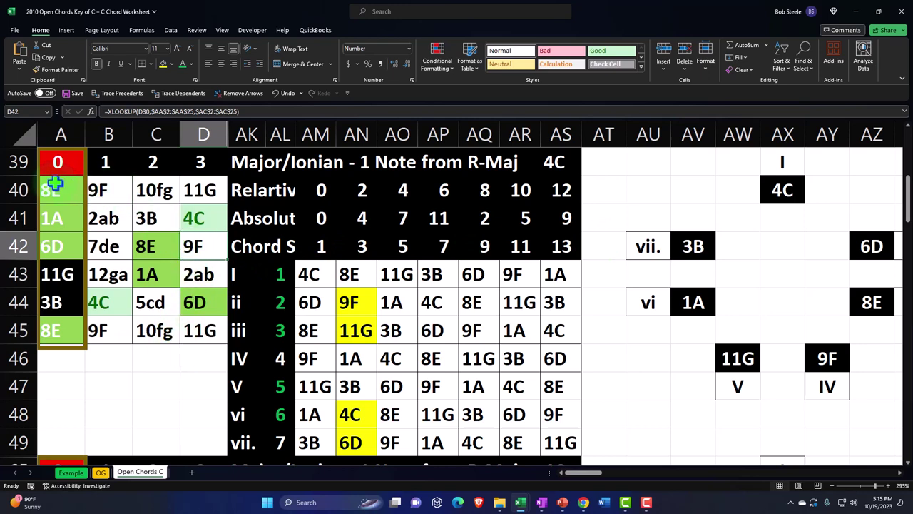
drag(55, 185, 199, 329)
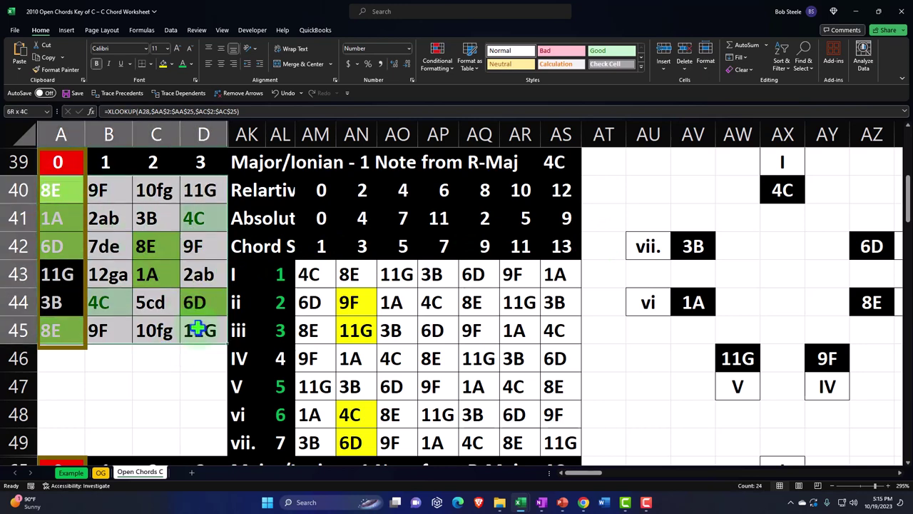
Step: Add an Equal To rule matching 8E in AN43 with the default Light Red Fill
click(441, 63)
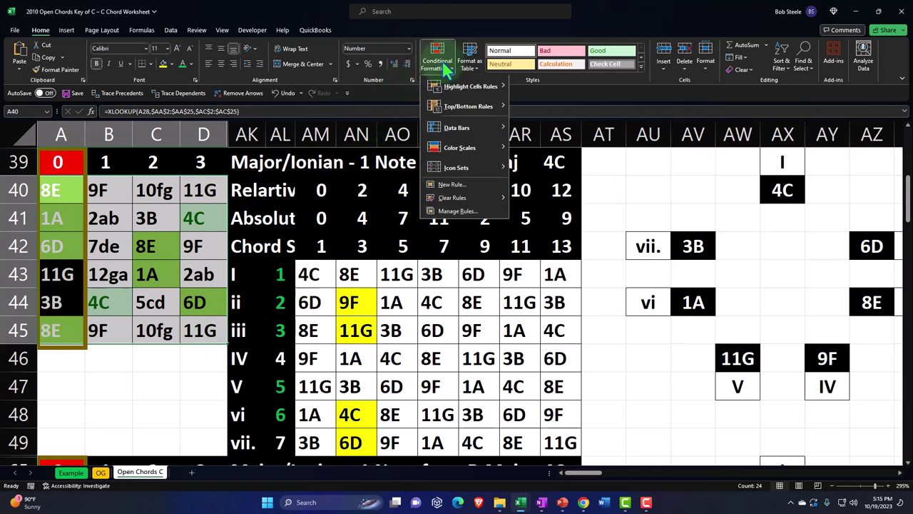
mouse_move(492, 86)
click(536, 146)
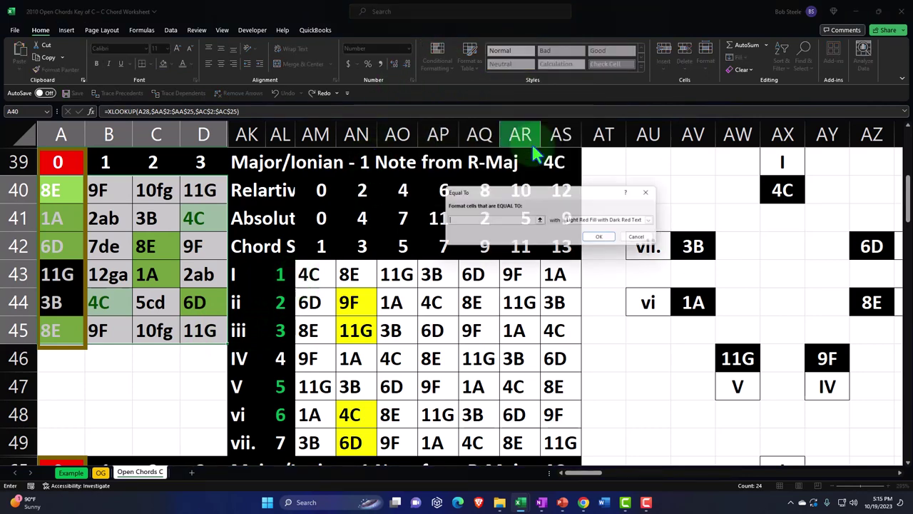
click(350, 272)
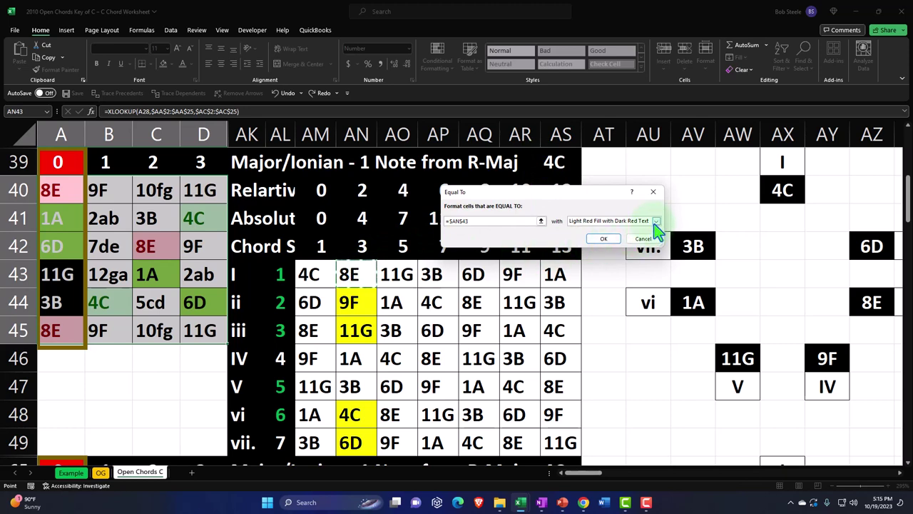
click(603, 240)
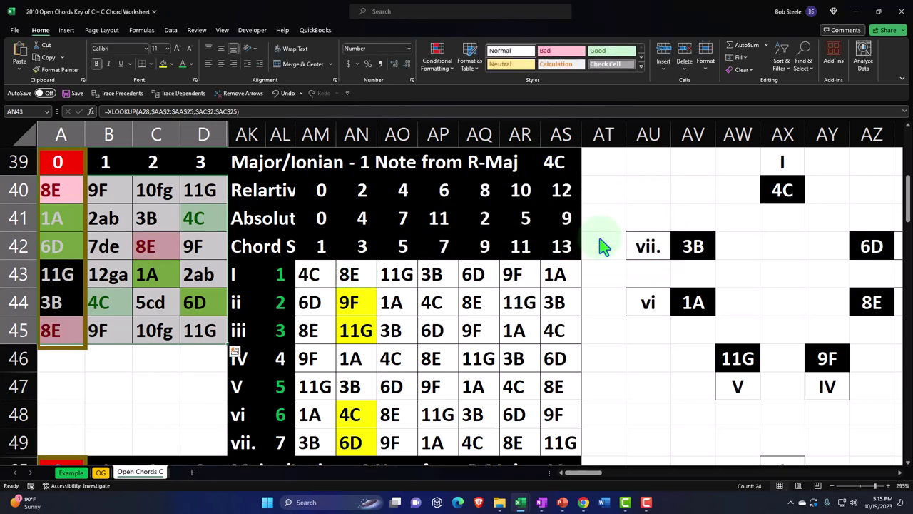
Step: Add an Equal To rule matching 11G in AO43 with Yellow Fill with Dark Yellow Text
click(436, 57)
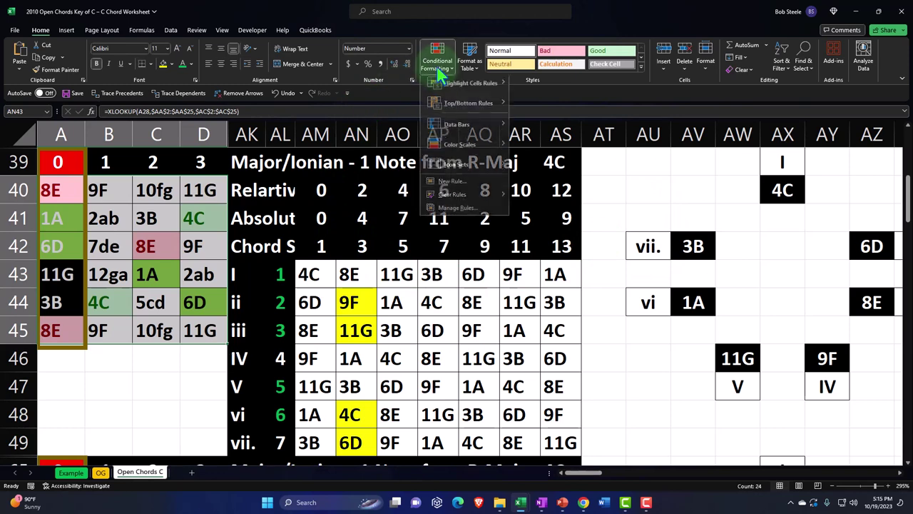
mouse_move(470, 87)
click(544, 147)
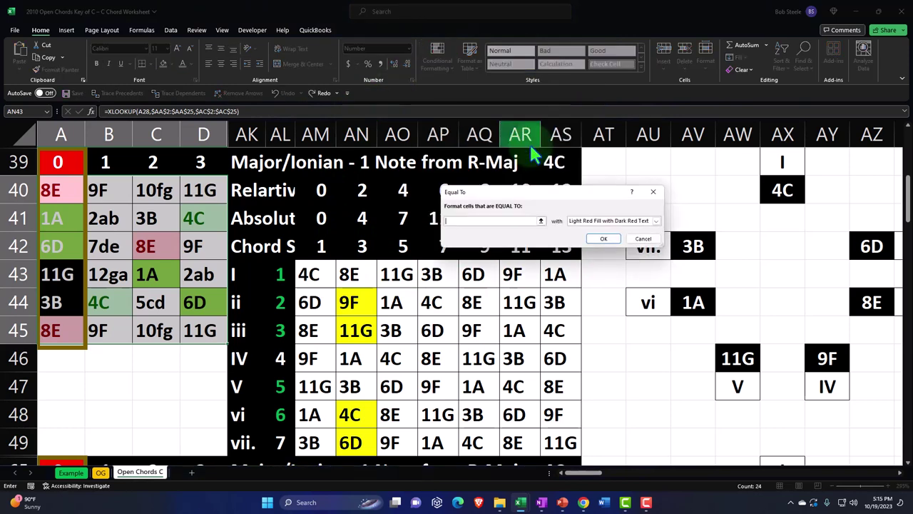
click(397, 273)
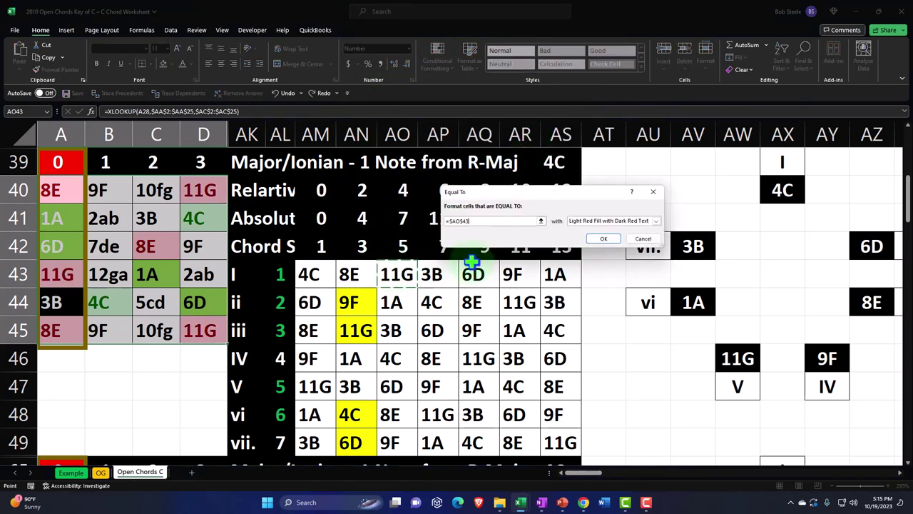
click(656, 221)
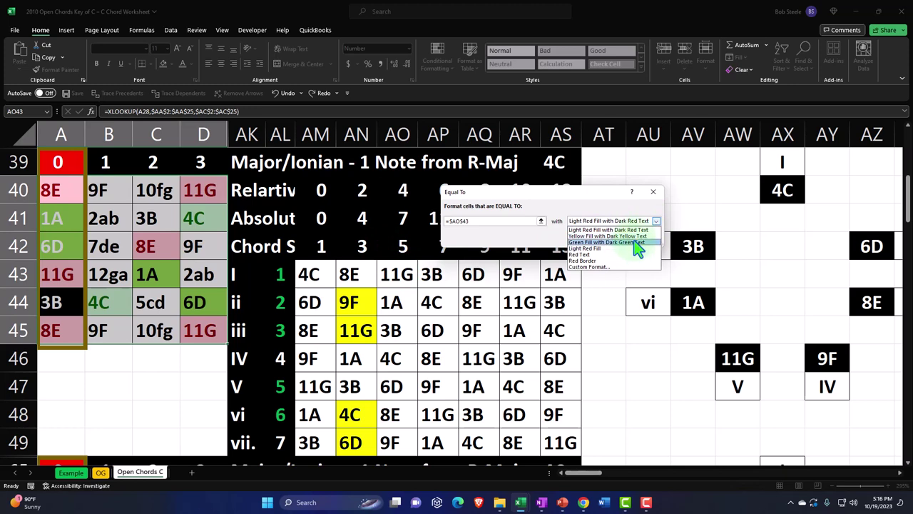
click(634, 236)
click(603, 238)
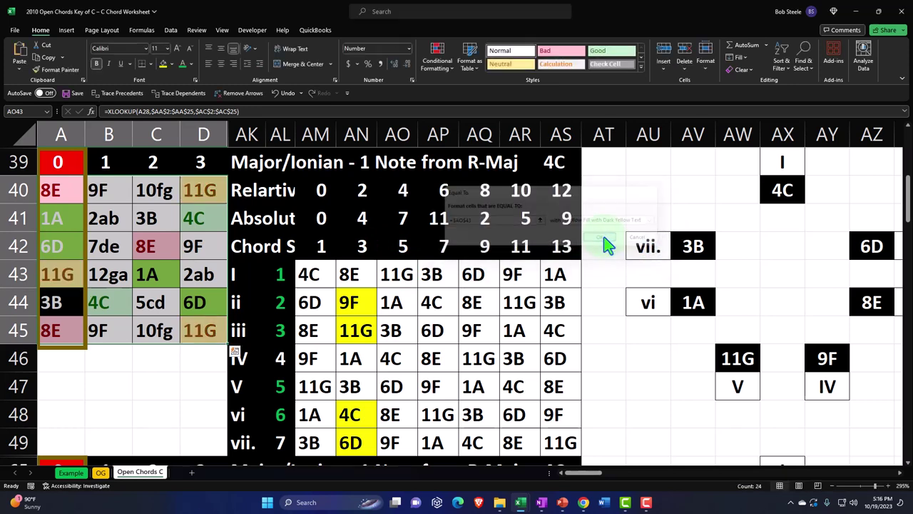
Step: Format-paint D41's green onto AM43, C42's light red onto AN43, and D40's yellow onto AO43
click(205, 218)
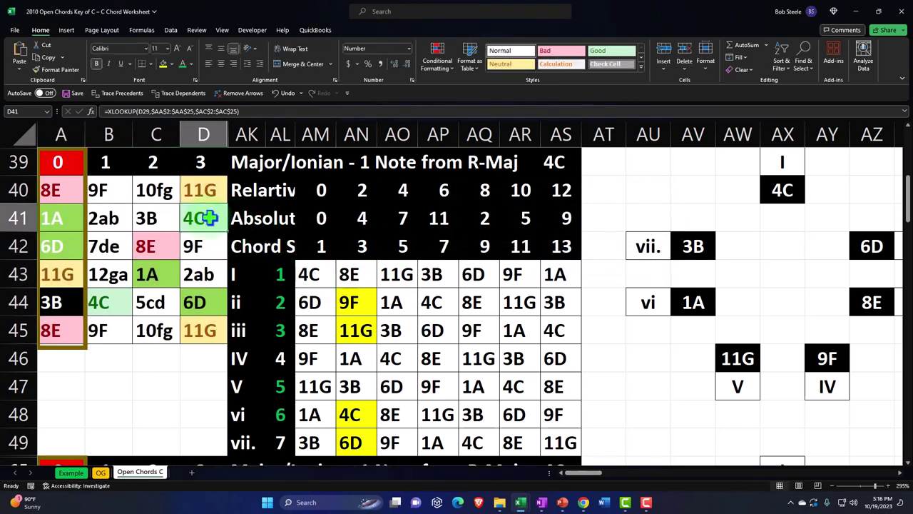
click(56, 69)
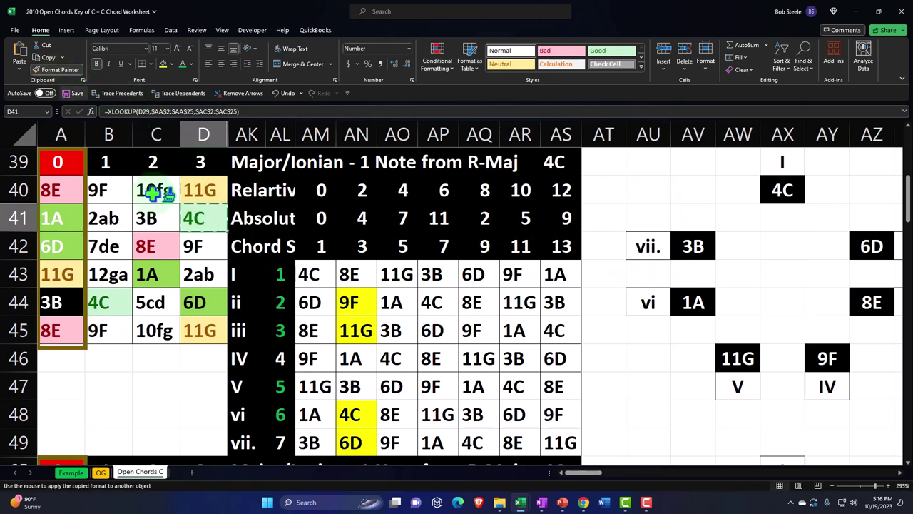
click(308, 271)
click(168, 251)
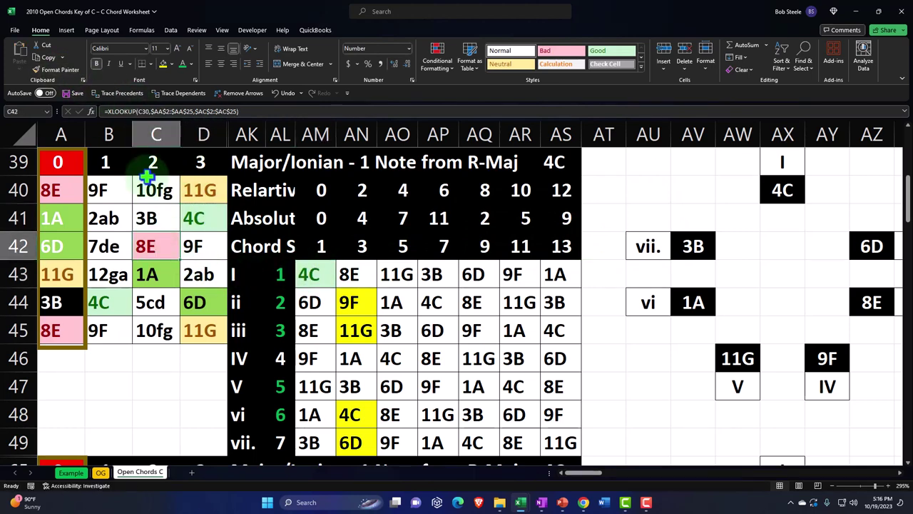
click(56, 69)
click(348, 272)
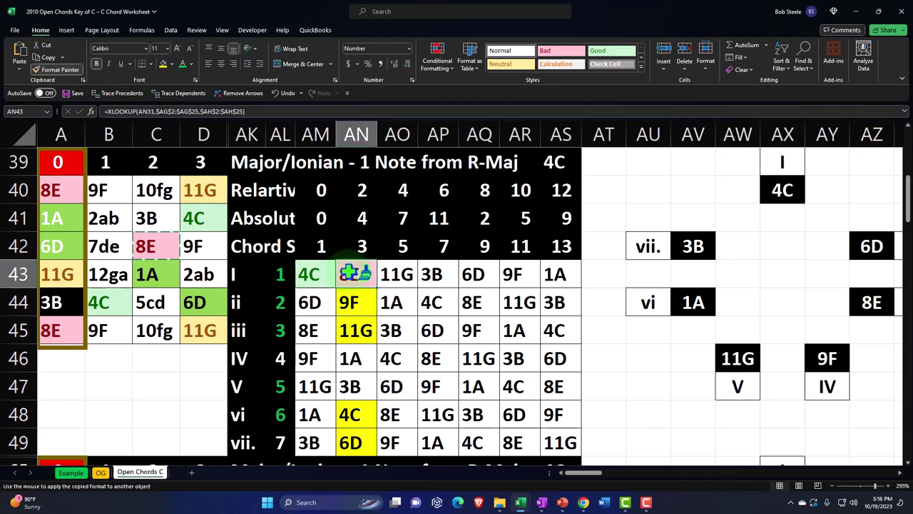
click(199, 190)
click(55, 69)
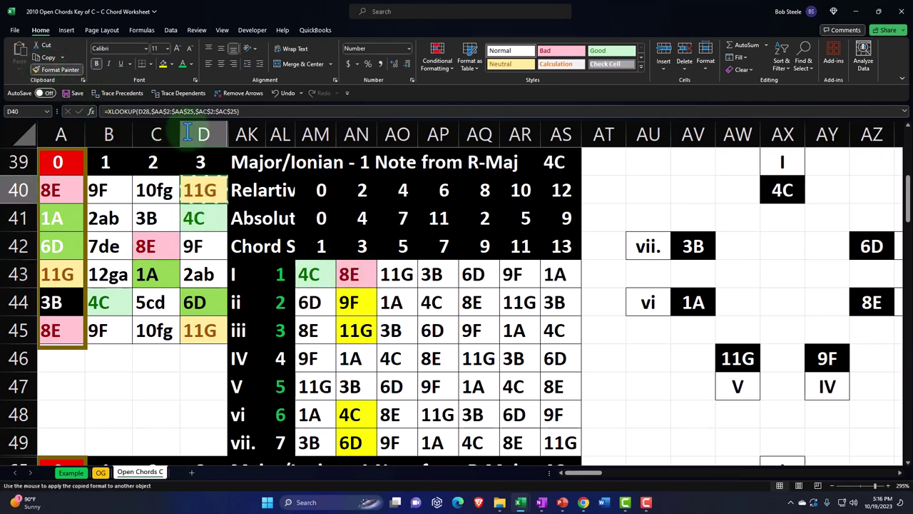
click(394, 273)
click(161, 353)
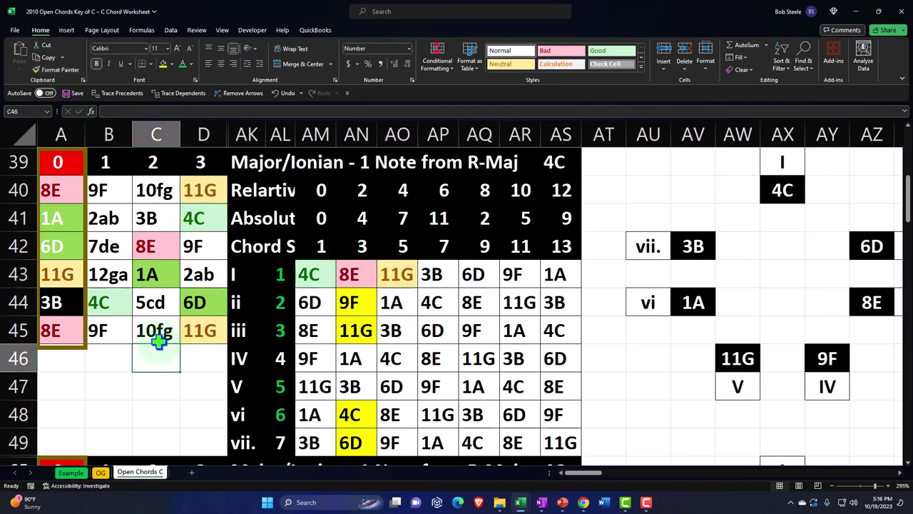
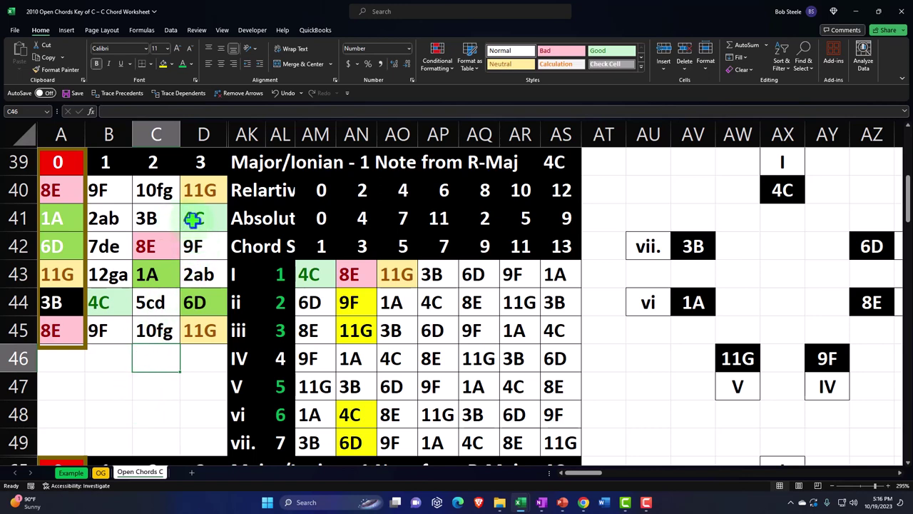
Step: Inspect the lookup formulas in cells A41, A42 and C42
click(56, 219)
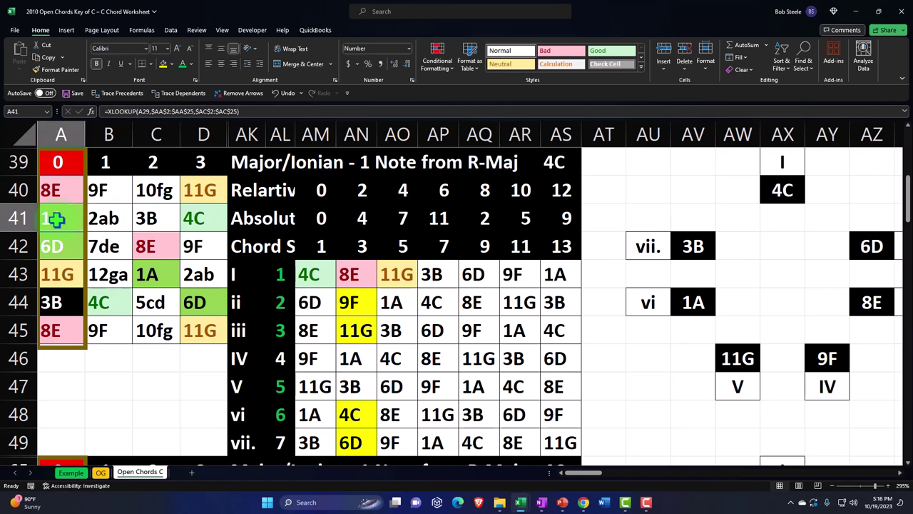
click(56, 243)
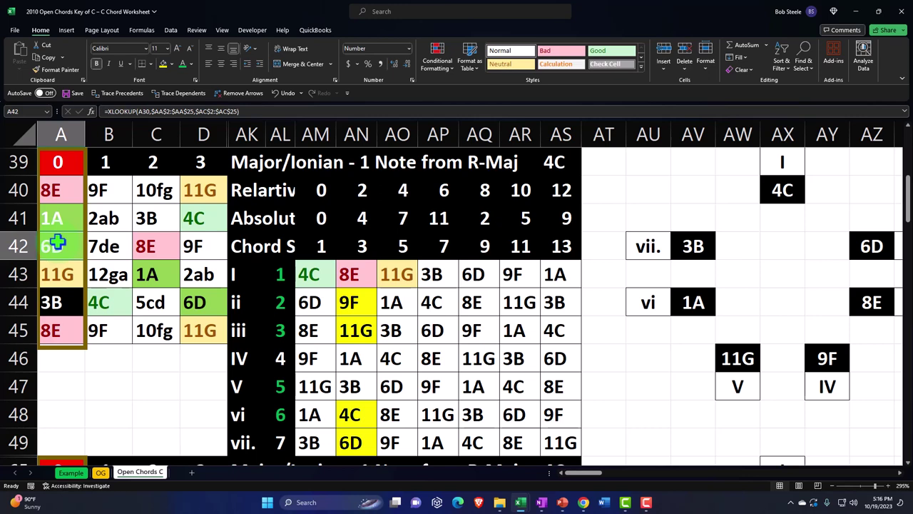
click(171, 244)
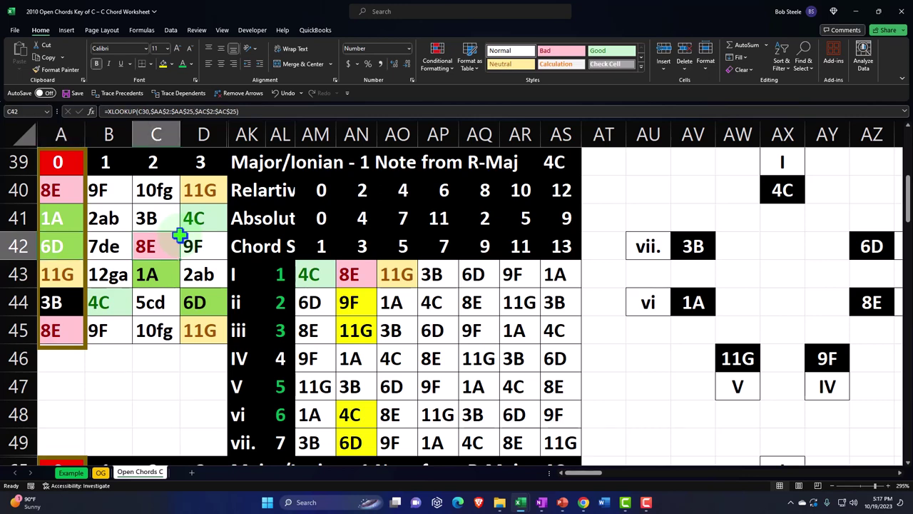
Step: Select A66:D71 and add an Equal To rule for =$AM$69 (4C) with a custom cyan fill
scroll(178, 235, down, 3)
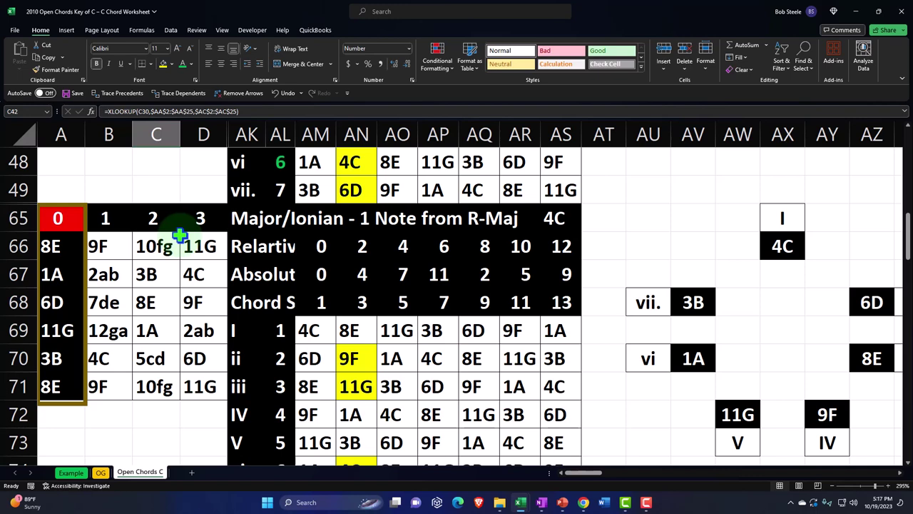
drag(64, 243, 200, 378)
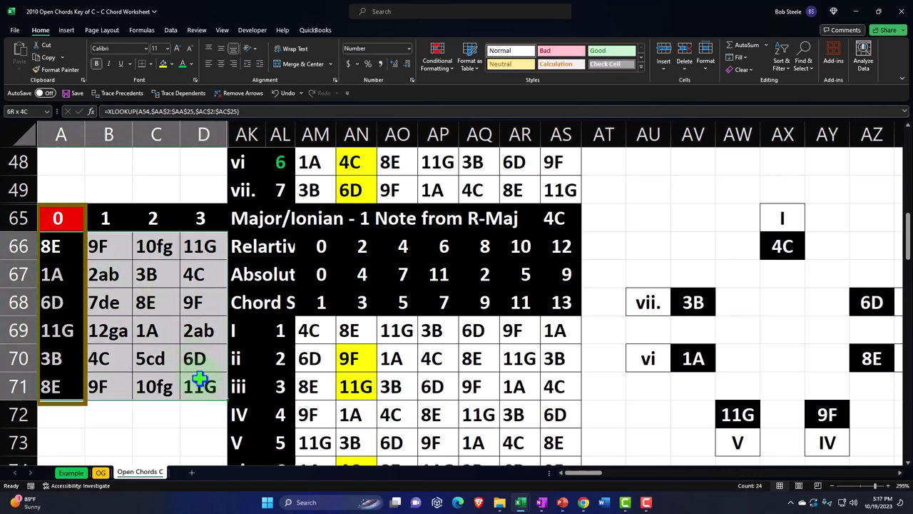
click(444, 60)
mouse_move(460, 90)
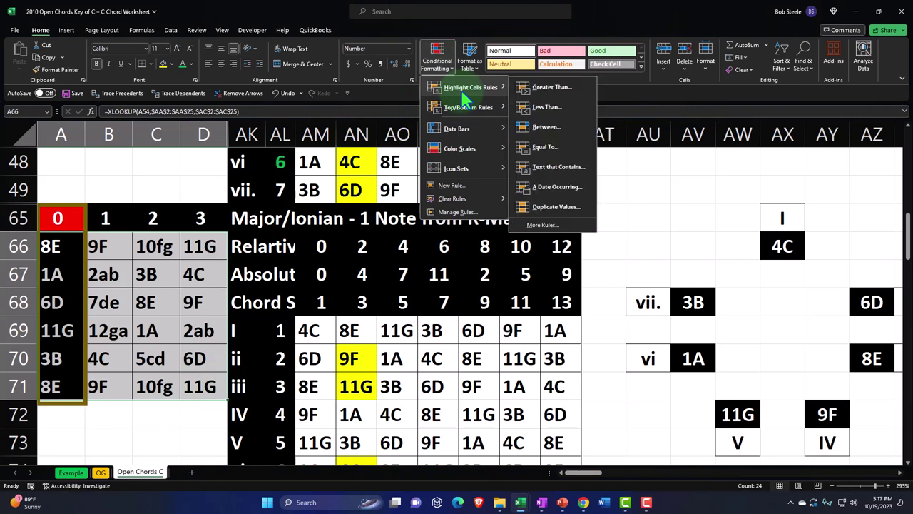
click(535, 149)
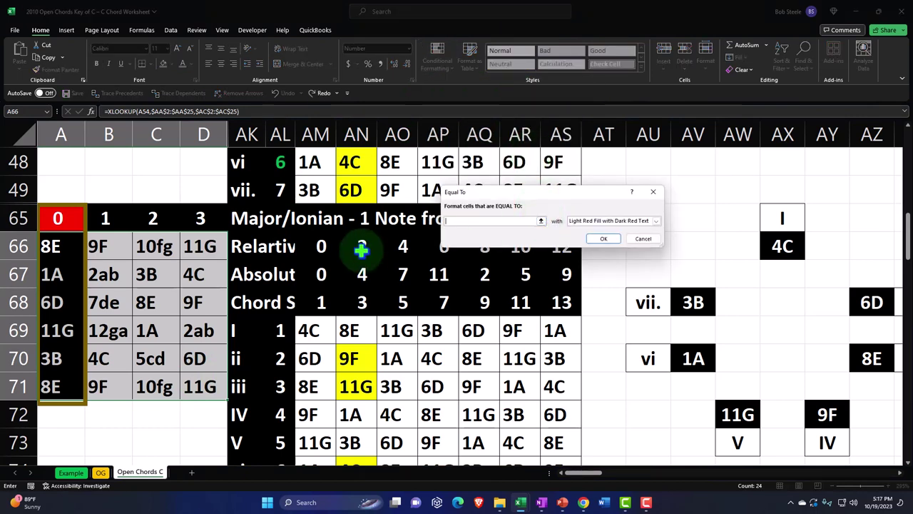
click(312, 330)
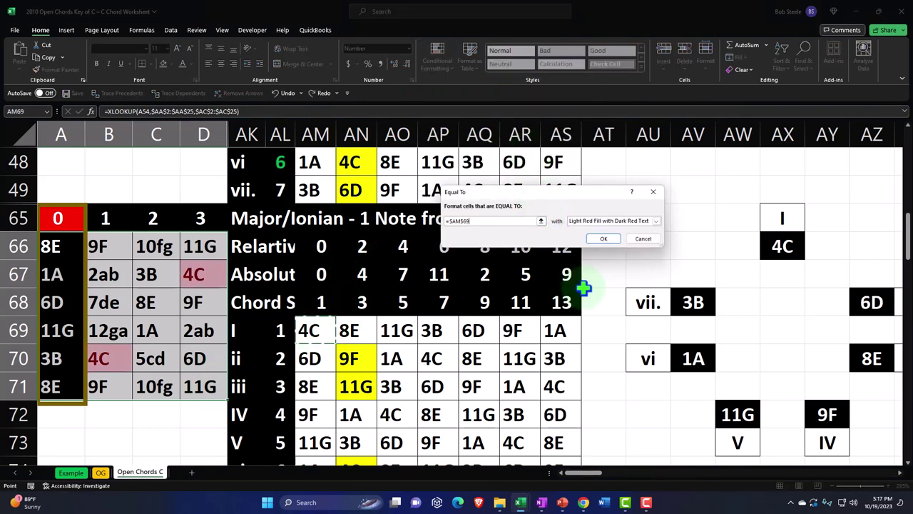
click(656, 220)
click(611, 267)
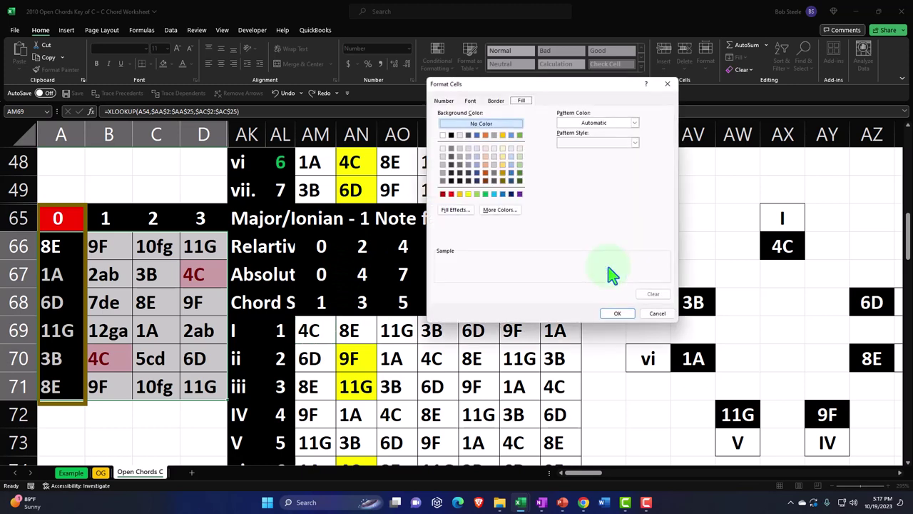
click(494, 193)
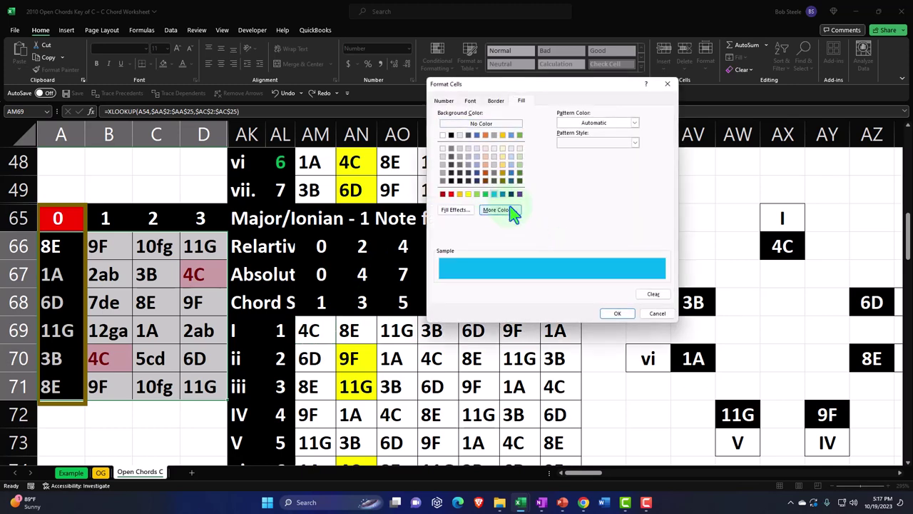
click(616, 314)
click(604, 241)
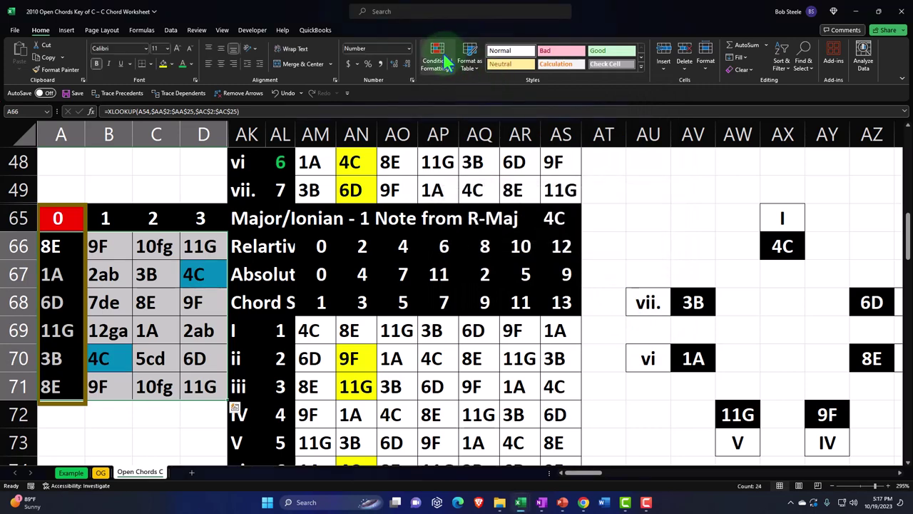
Step: Add an Equal To rule for =$AM$70 (6D) with a custom light blue fill
click(442, 61)
mouse_move(470, 88)
click(547, 148)
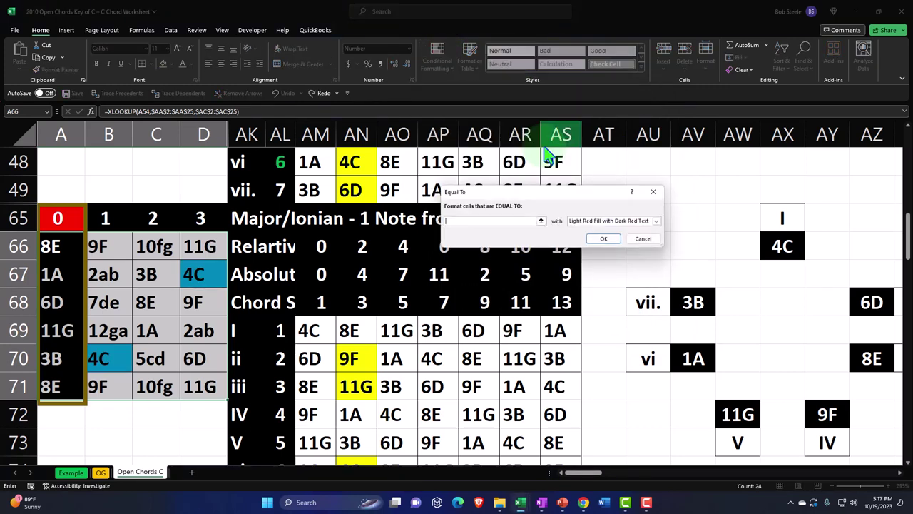
click(309, 358)
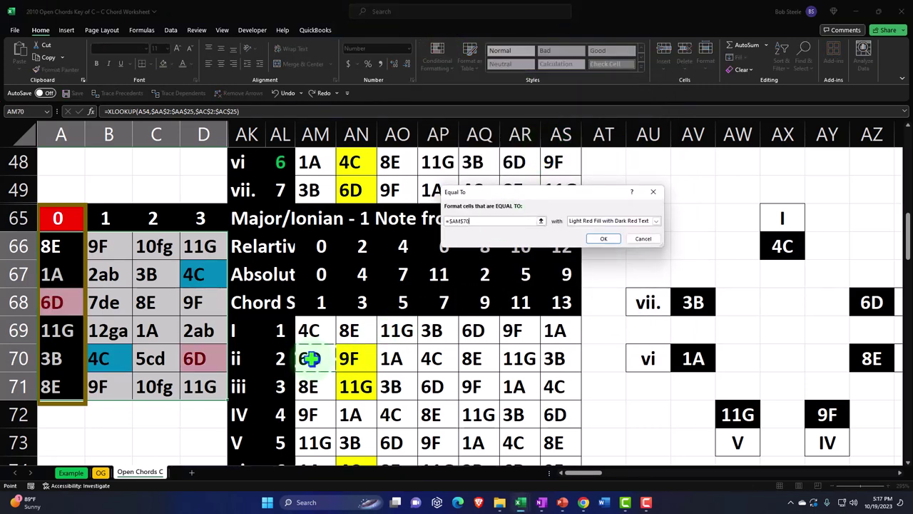
click(656, 222)
click(601, 269)
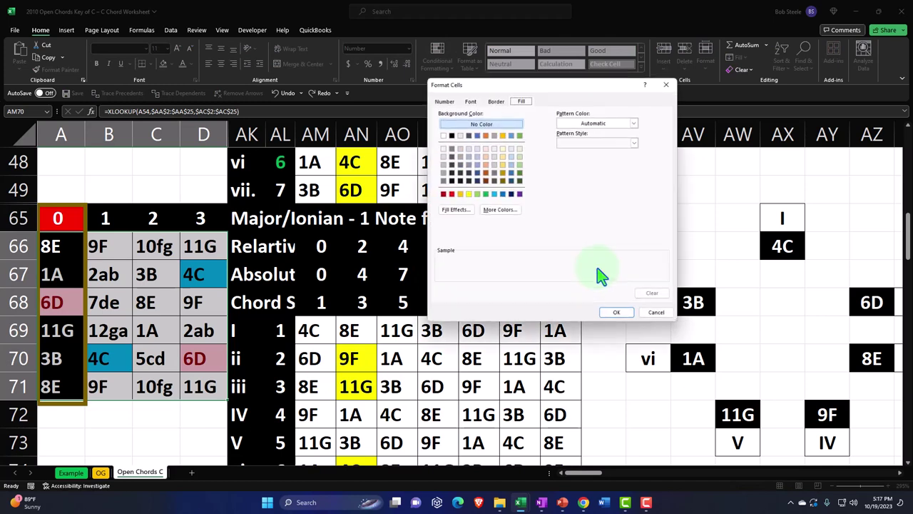
click(493, 193)
click(617, 314)
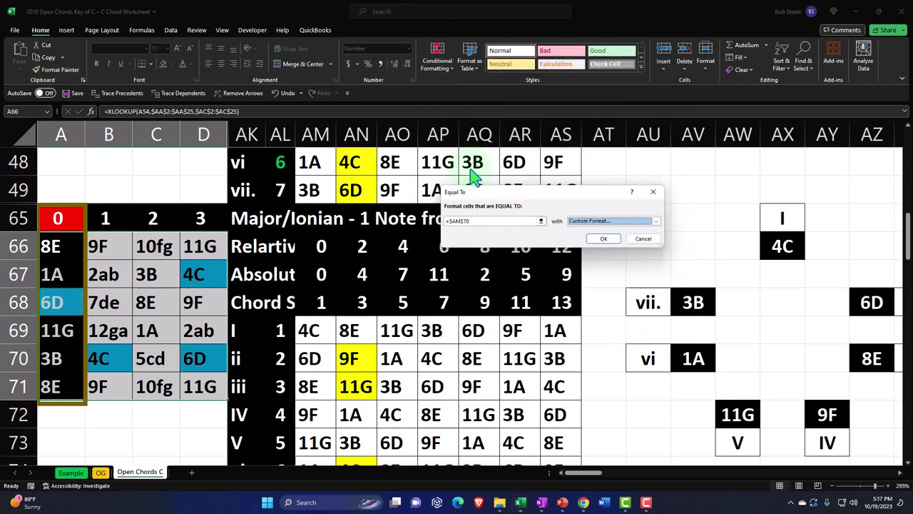
click(600, 239)
Step: Add an Equal To rule for =$AM$71 (8E) with a custom blue fill
click(437, 58)
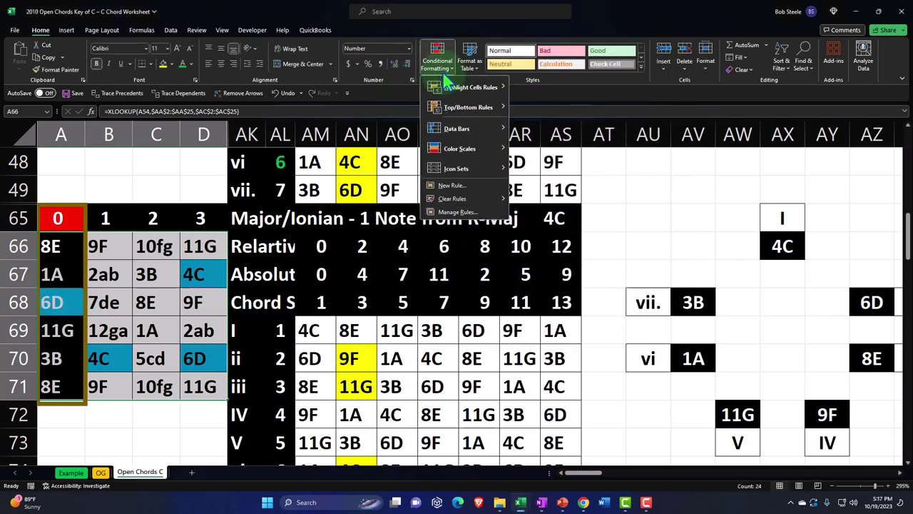
mouse_move(471, 87)
click(545, 146)
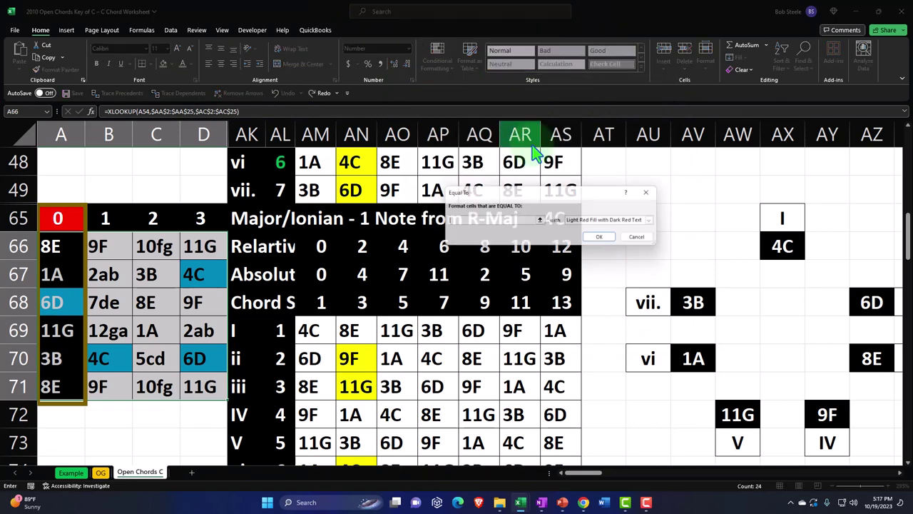
click(314, 386)
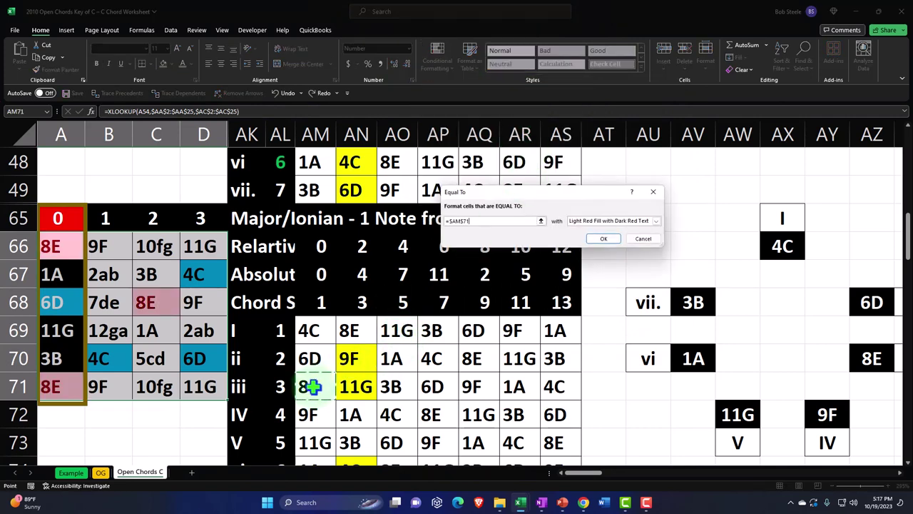
click(655, 221)
click(611, 268)
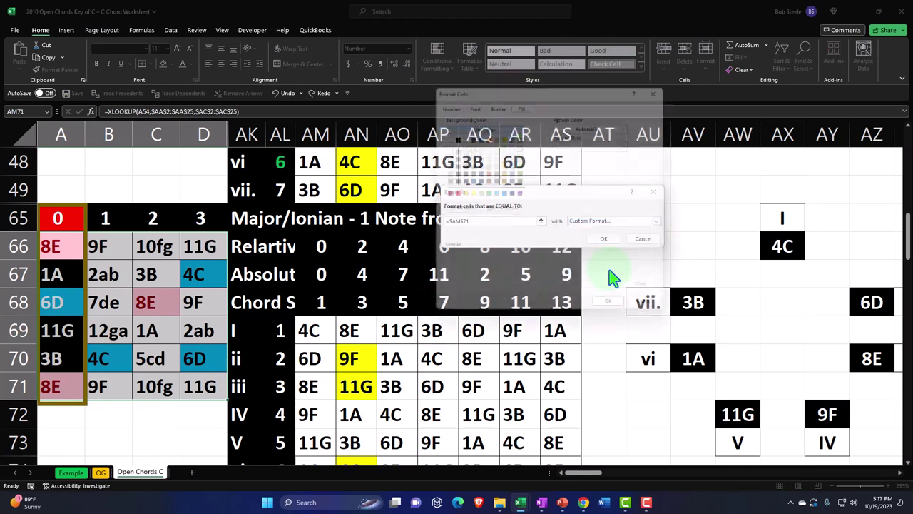
click(493, 193)
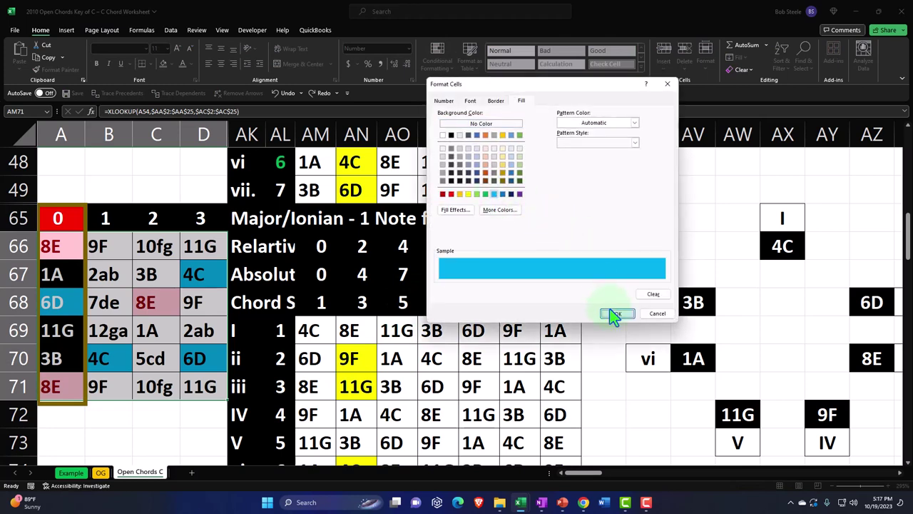
click(615, 313)
click(599, 241)
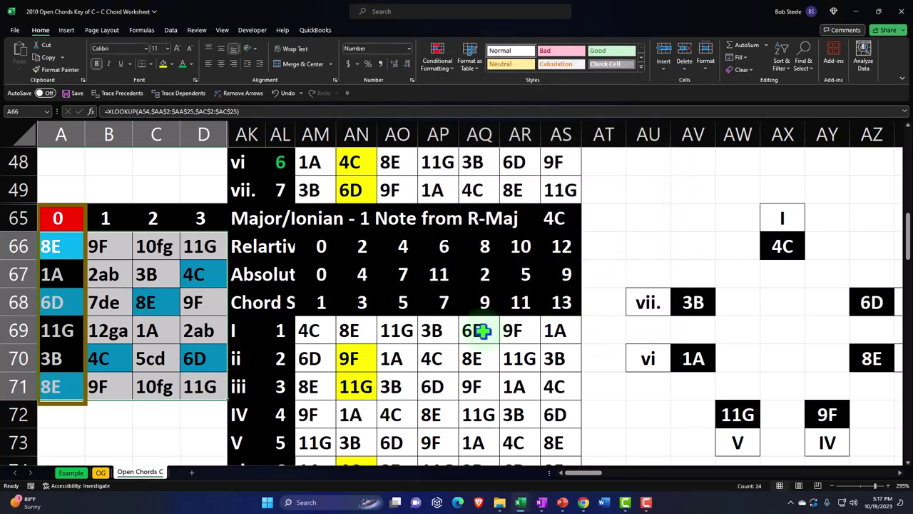
Step: Add an Equal To rule for =$AM$72 (9F) with a custom blue fill
scroll(901, 136, up, 1)
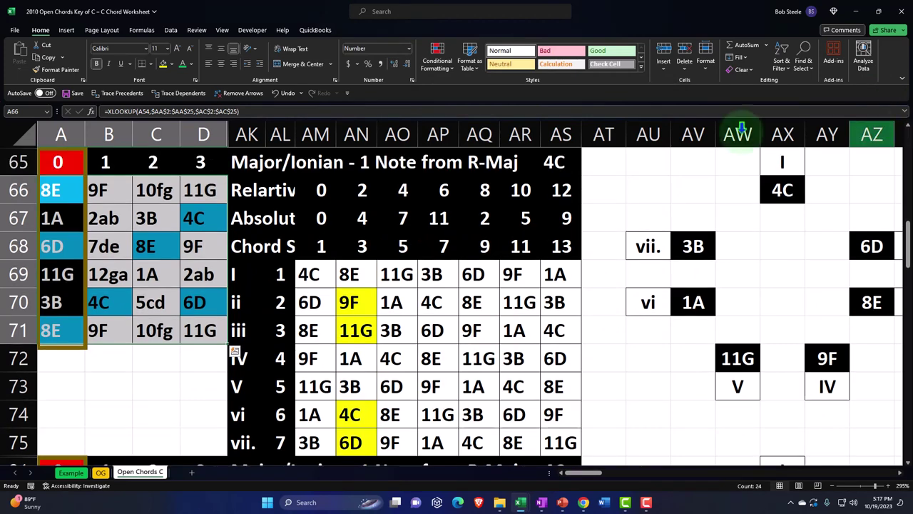
click(437, 60)
mouse_move(488, 99)
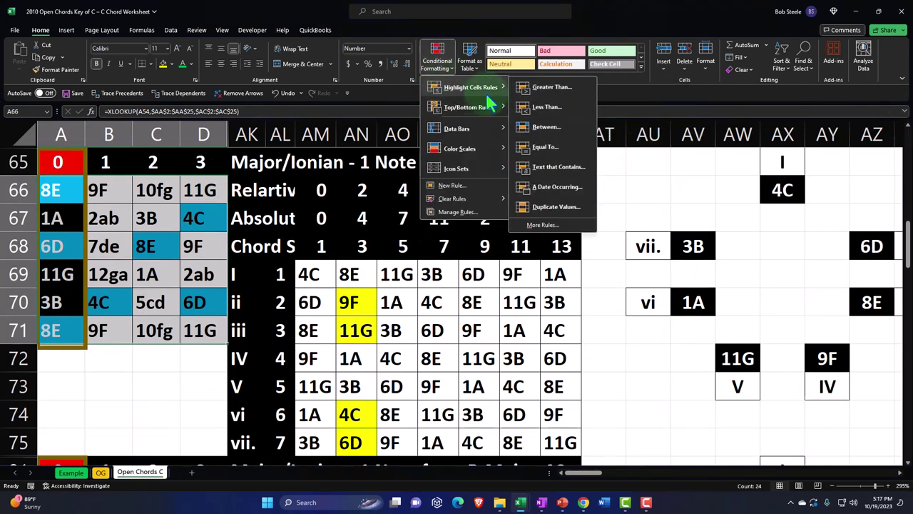
click(545, 147)
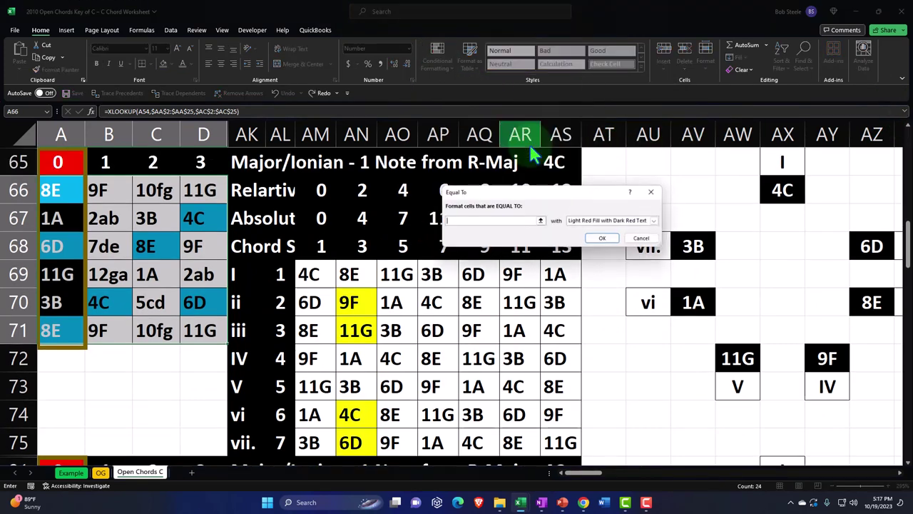
click(314, 362)
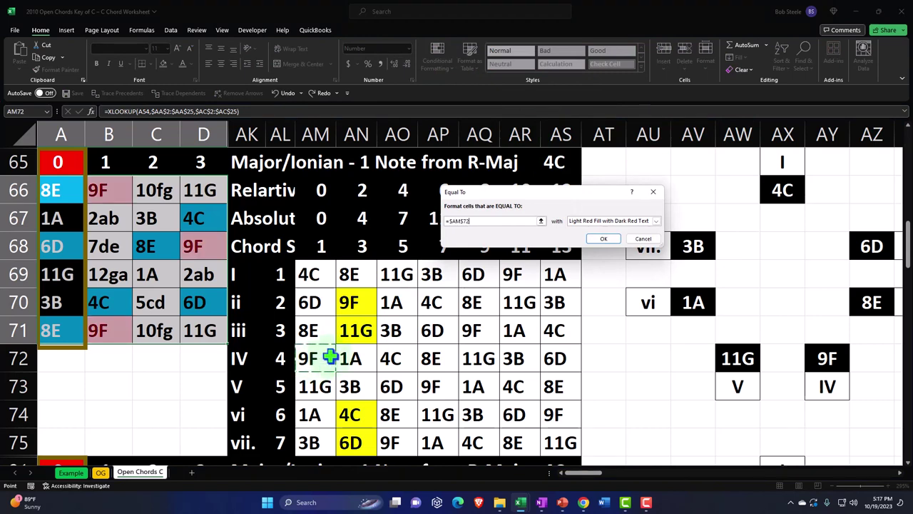
click(656, 220)
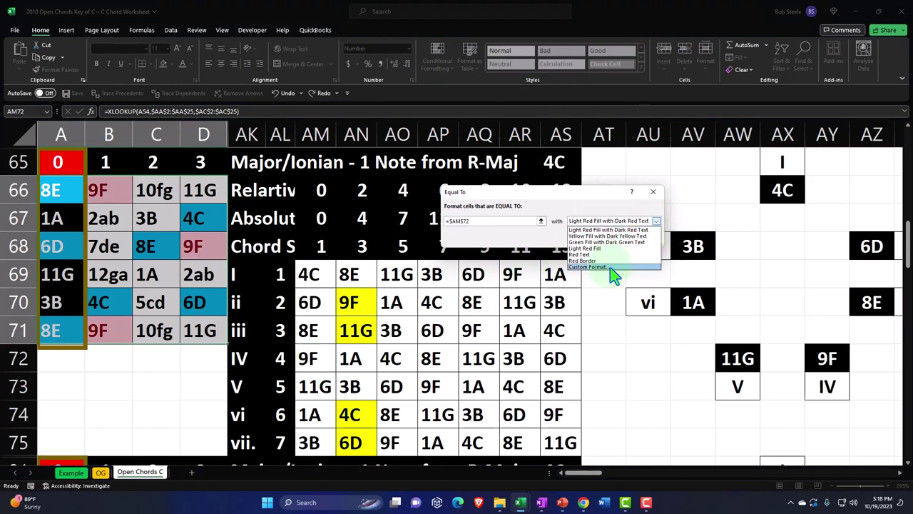
click(610, 267)
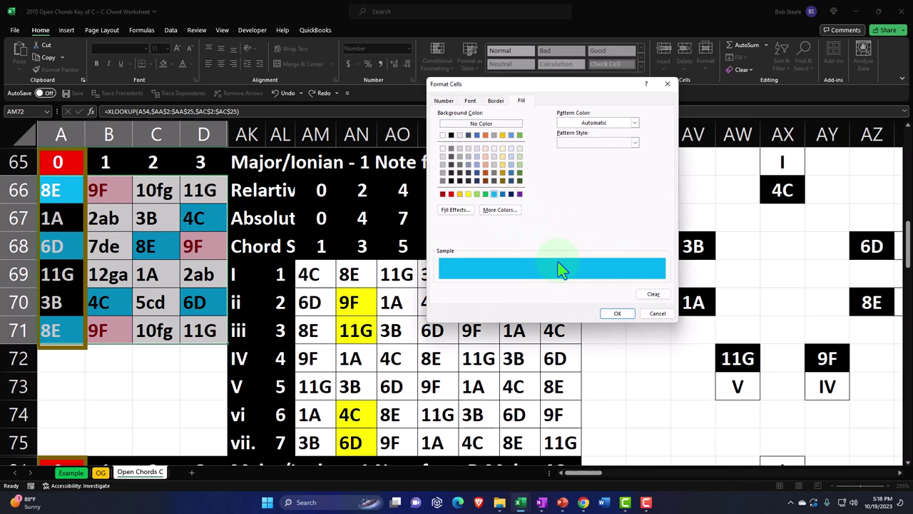
click(615, 313)
click(599, 240)
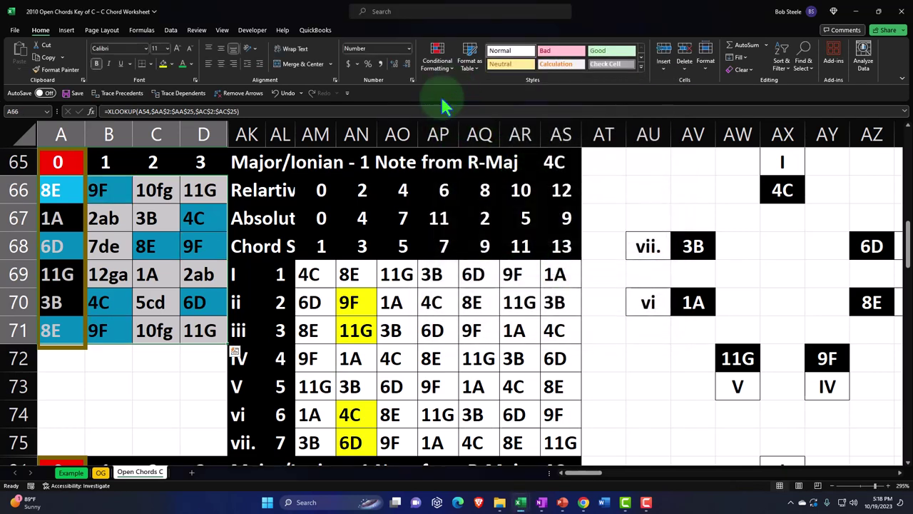
Step: Add an Equal To rule for =$AM$73 (11G) with a custom light-blue fill
click(437, 59)
mouse_move(469, 87)
click(538, 147)
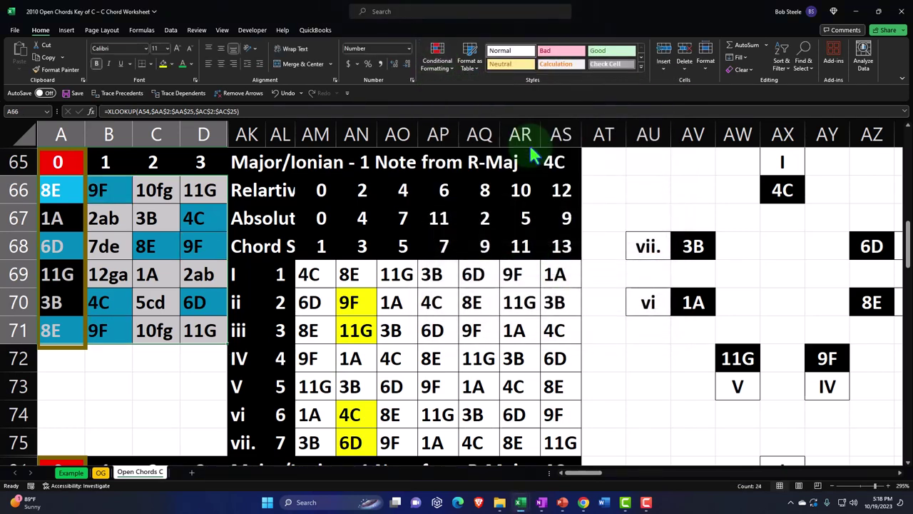
click(315, 386)
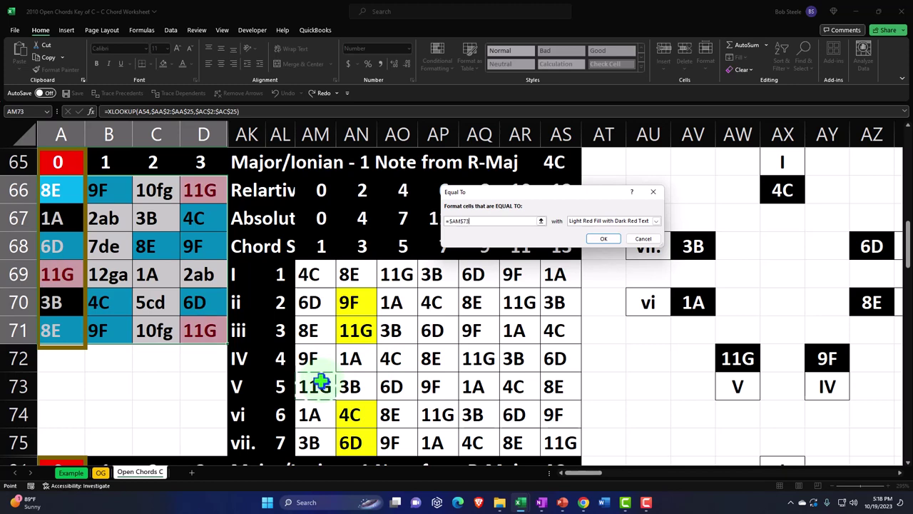
click(655, 220)
click(627, 265)
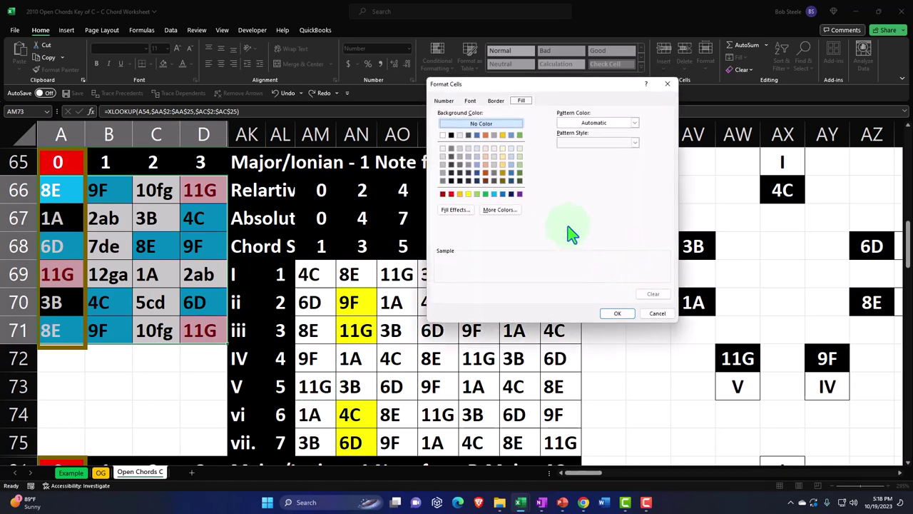
click(493, 193)
click(618, 313)
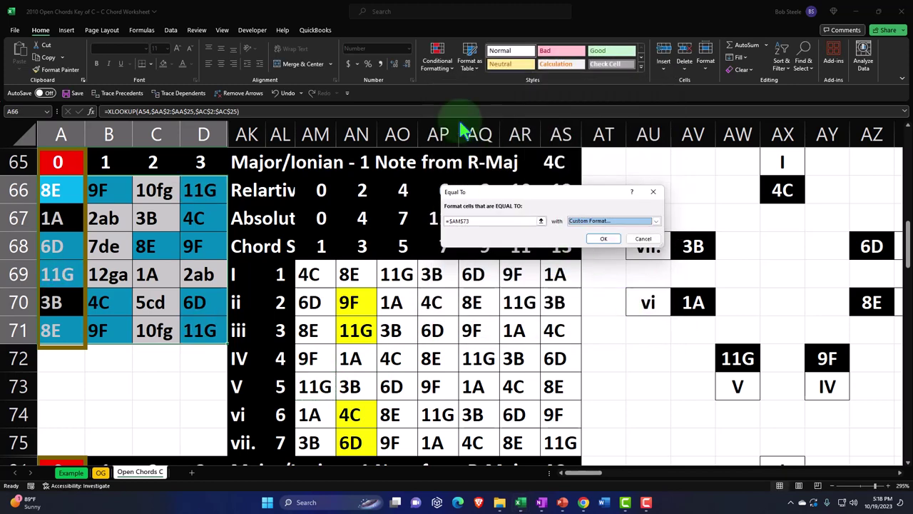
click(603, 238)
Step: Add an Equal To rule for =$AM$74 (1A) with a custom cyan fill
click(436, 61)
mouse_move(443, 86)
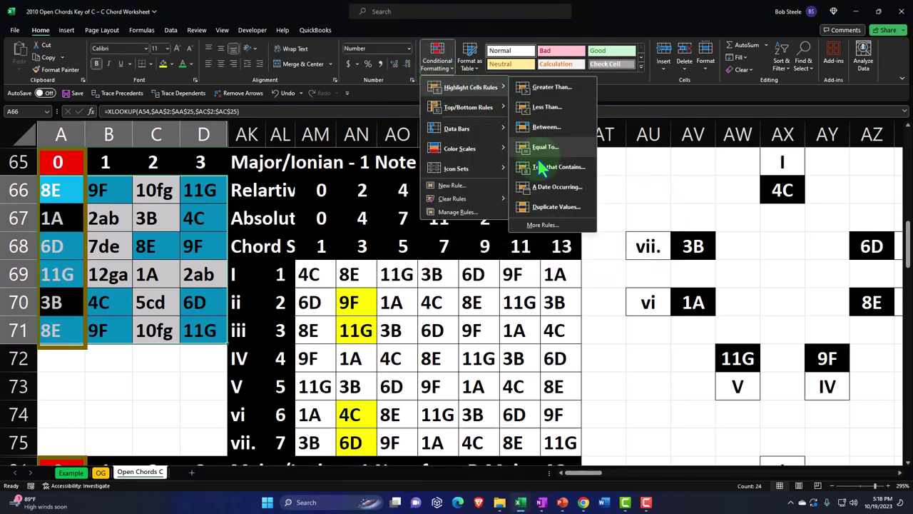
click(532, 147)
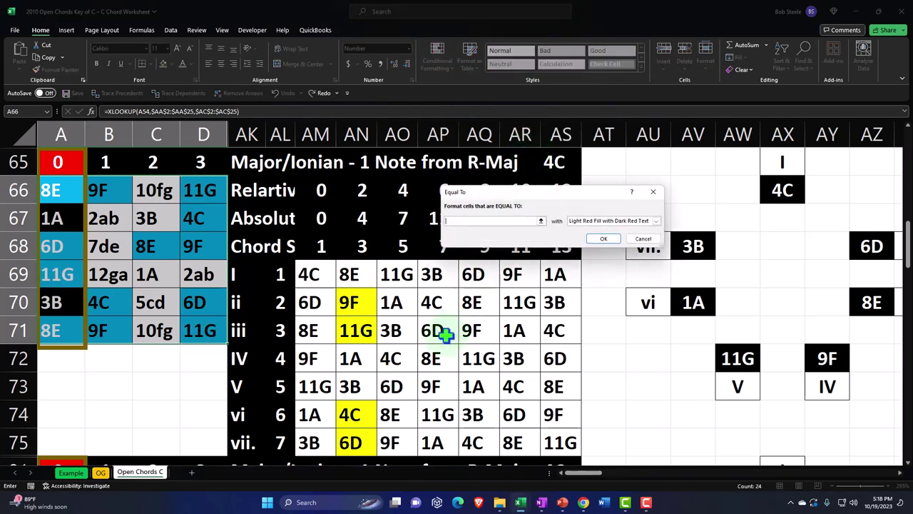
click(314, 414)
click(656, 220)
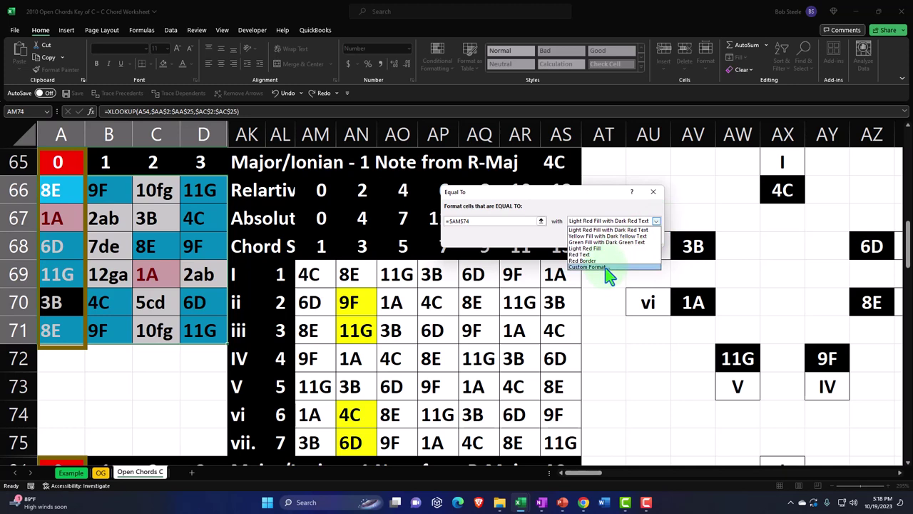
click(599, 267)
click(493, 193)
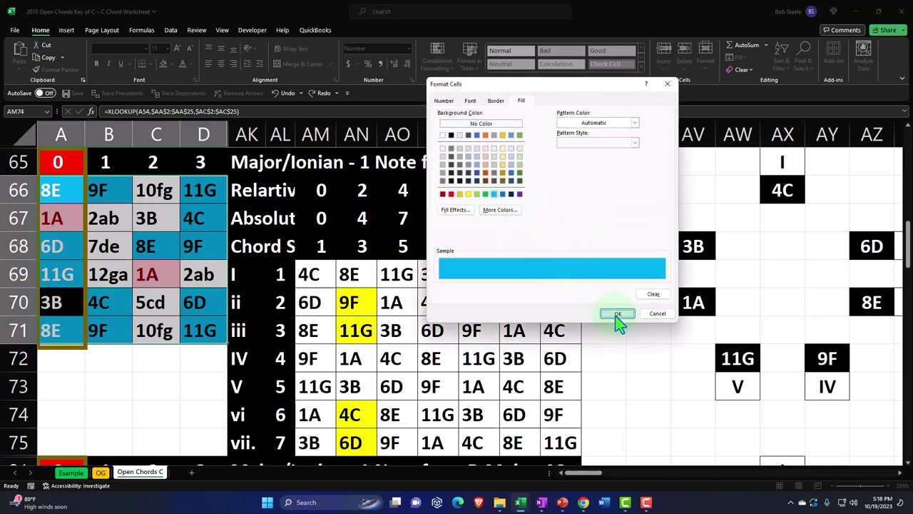
click(617, 314)
click(615, 243)
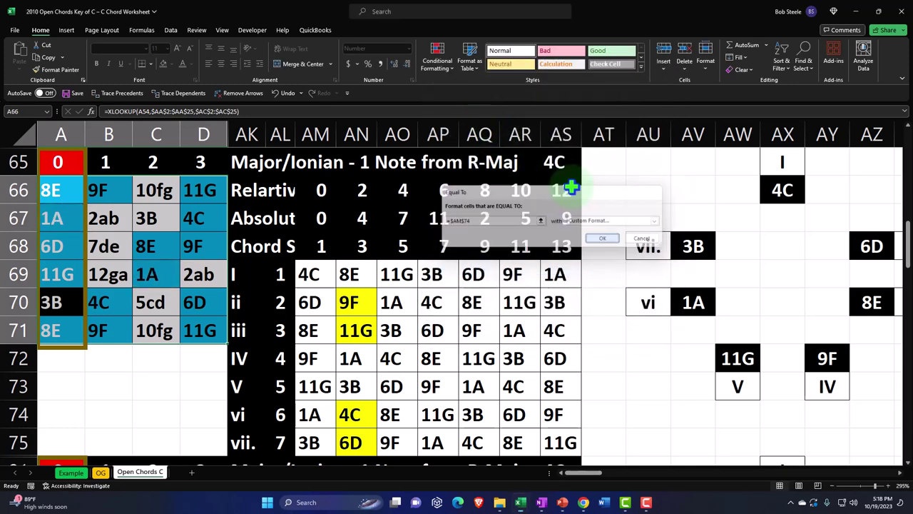
Step: Add an Equal To rule for =$AM$75 (3B) with a custom light-blue fill
click(438, 74)
mouse_move(471, 87)
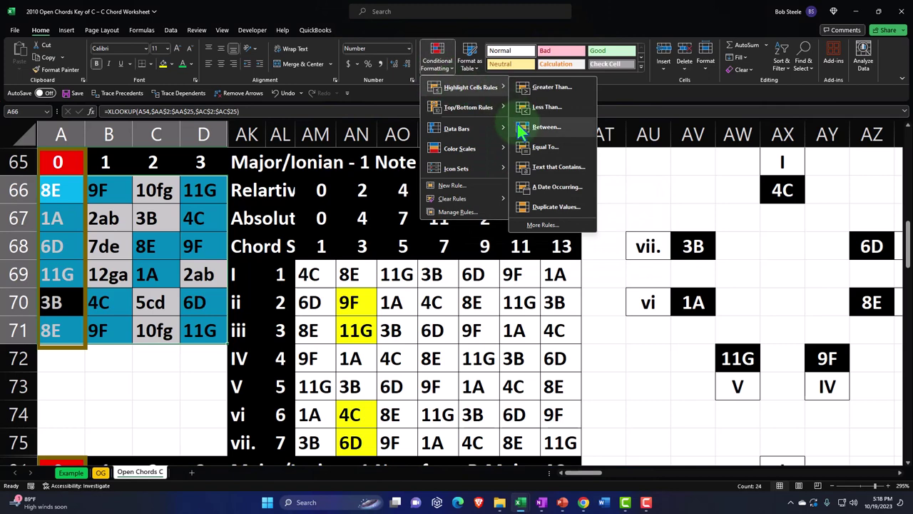
click(540, 225)
click(671, 128)
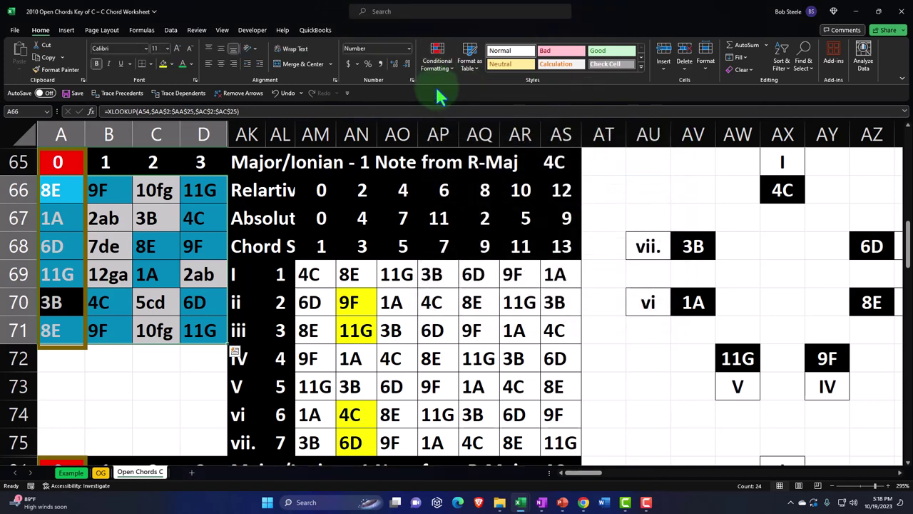
click(438, 66)
mouse_move(471, 87)
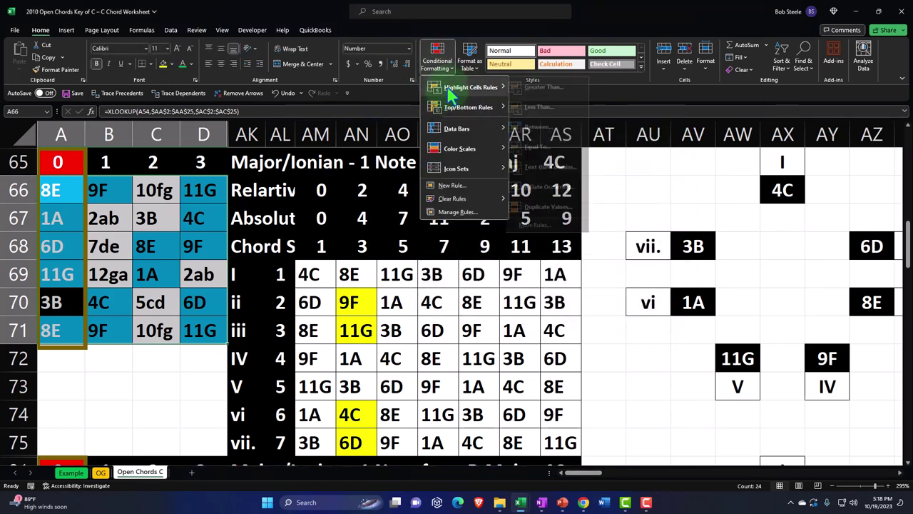
click(525, 147)
click(319, 436)
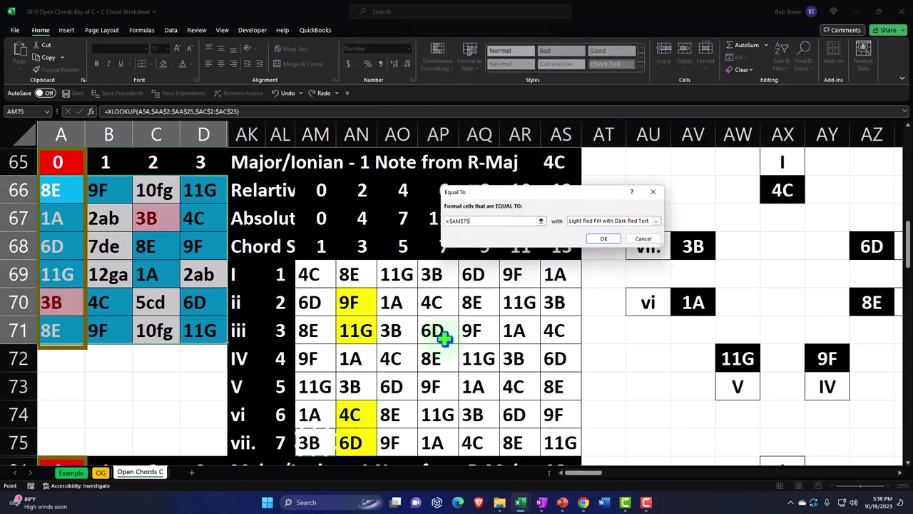
click(655, 223)
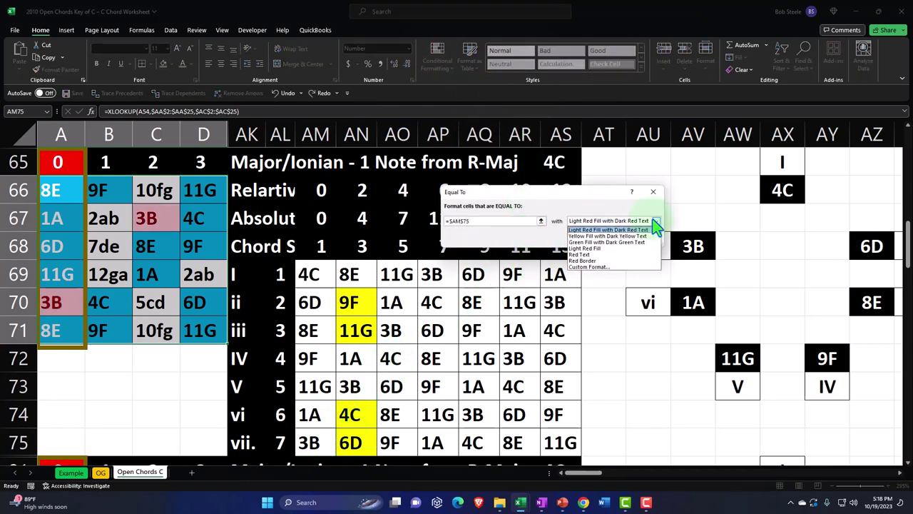
click(606, 266)
click(493, 194)
click(615, 313)
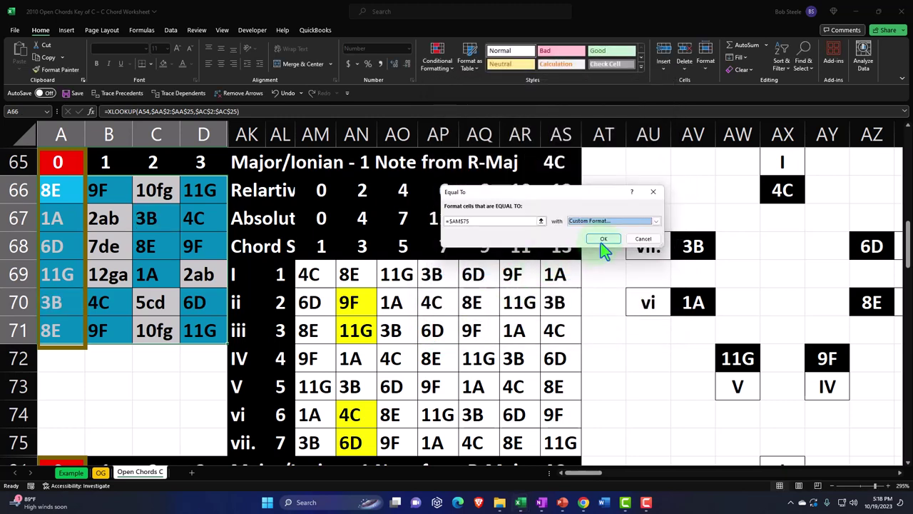
click(600, 242)
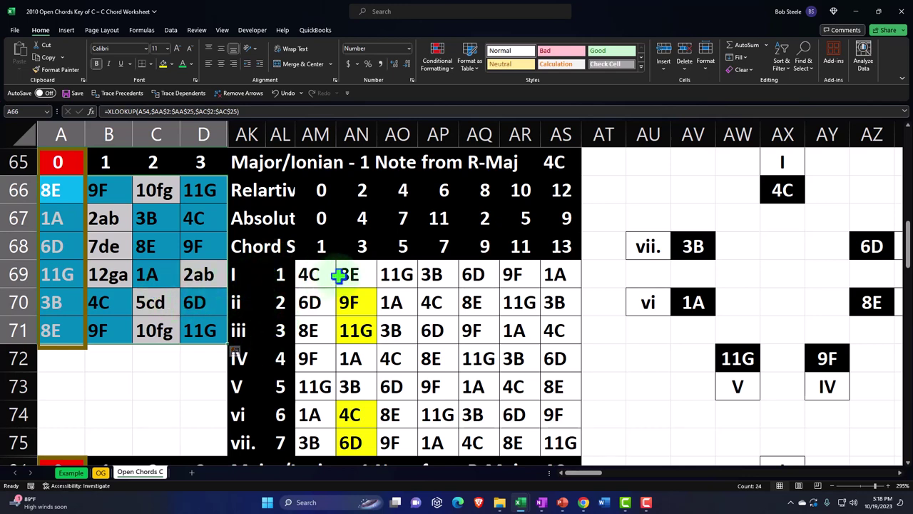
Step: Add an Equal To rule for the 4C note in AM69 using Green Fill with Dark Green Text
click(438, 62)
mouse_move(471, 87)
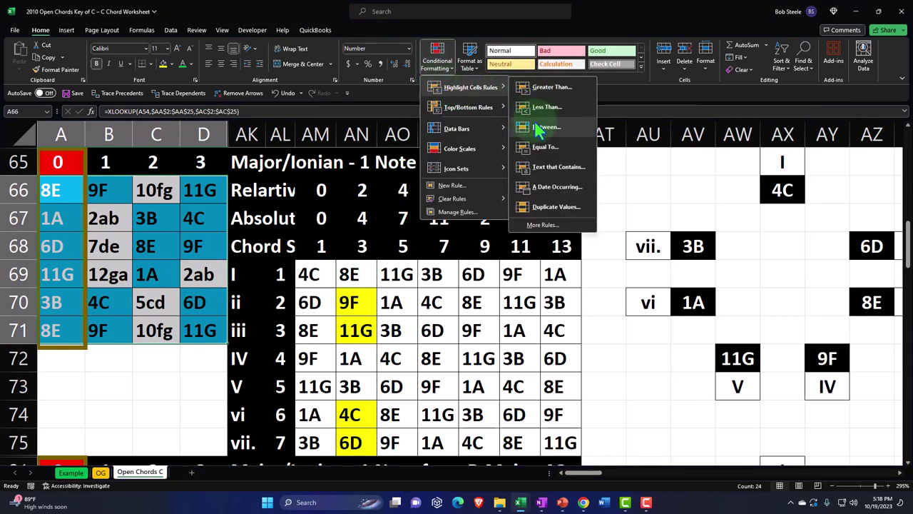
click(531, 146)
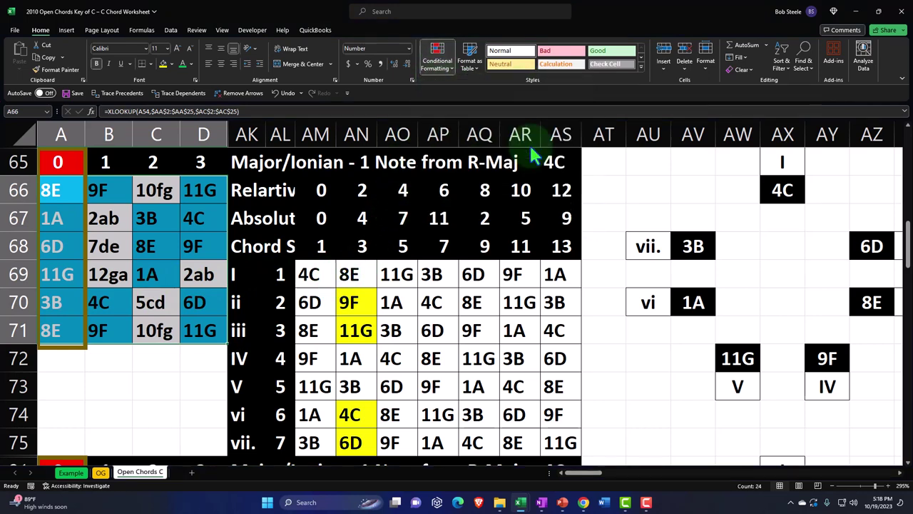
click(308, 277)
click(656, 220)
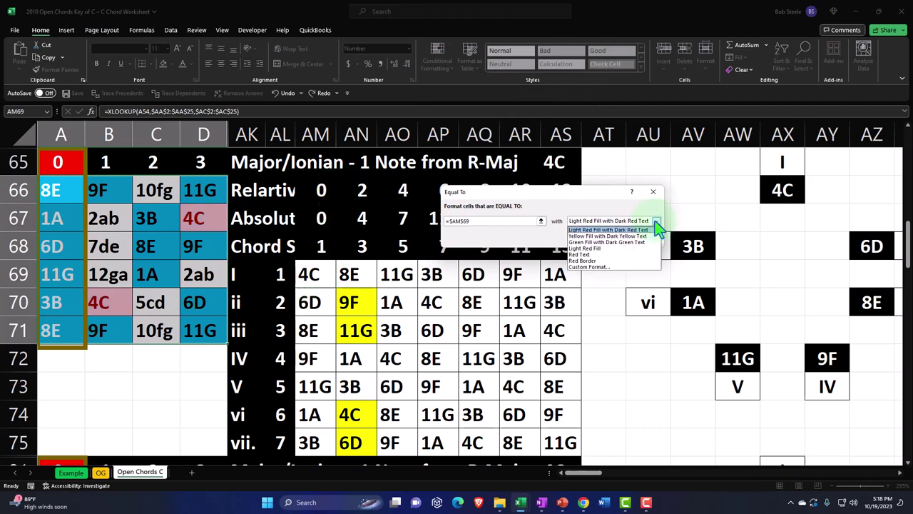
click(606, 242)
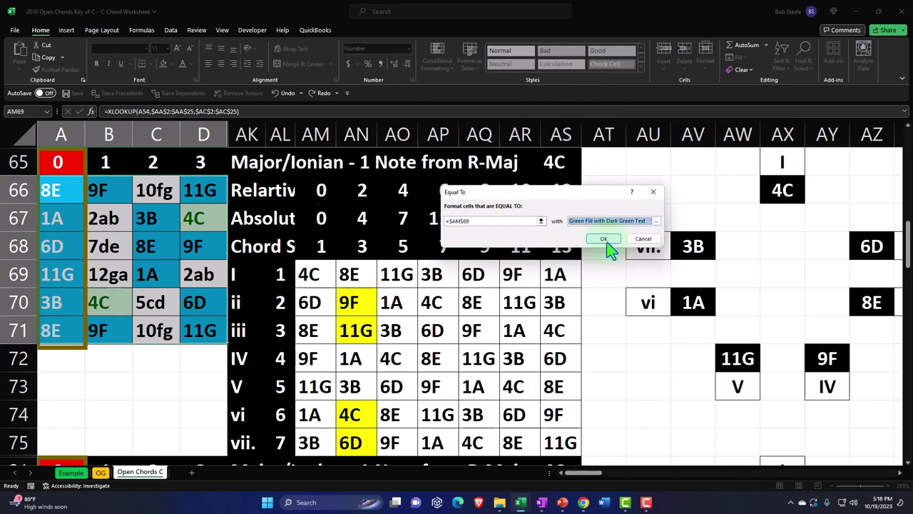
click(603, 243)
Step: Add an Equal To rule for the 8E note in AN69 using Light Red Fill with Dark Red Text
click(437, 57)
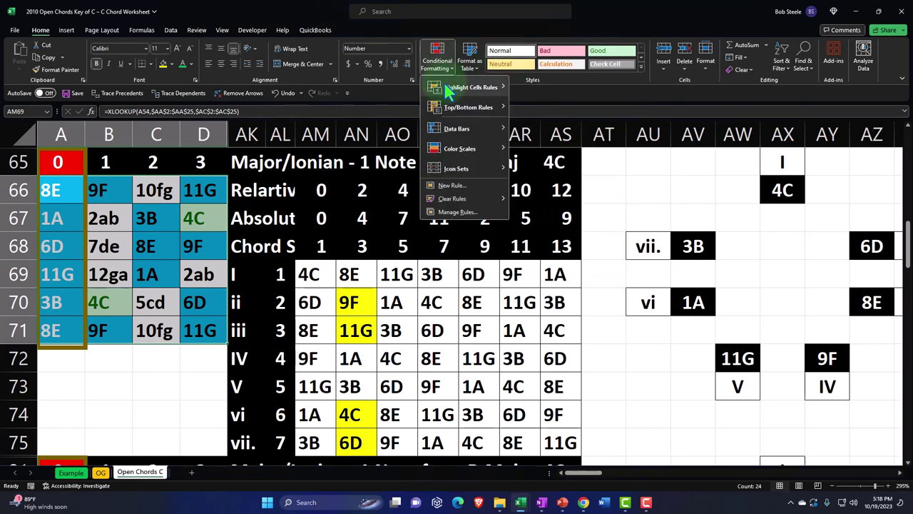
mouse_move(470, 87)
click(544, 147)
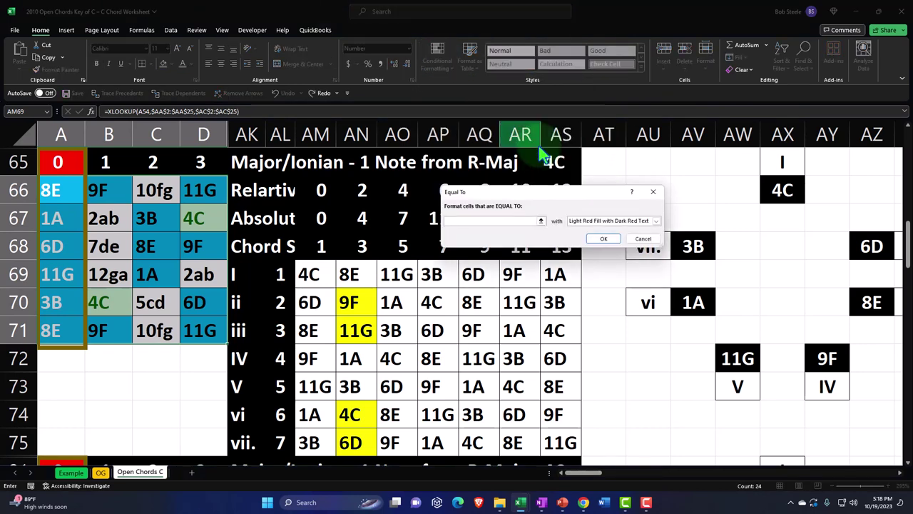
click(349, 274)
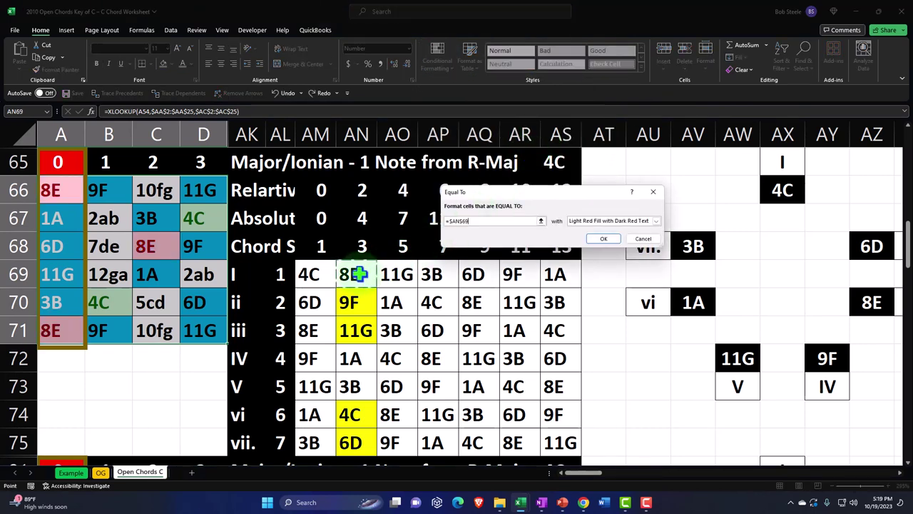
click(645, 221)
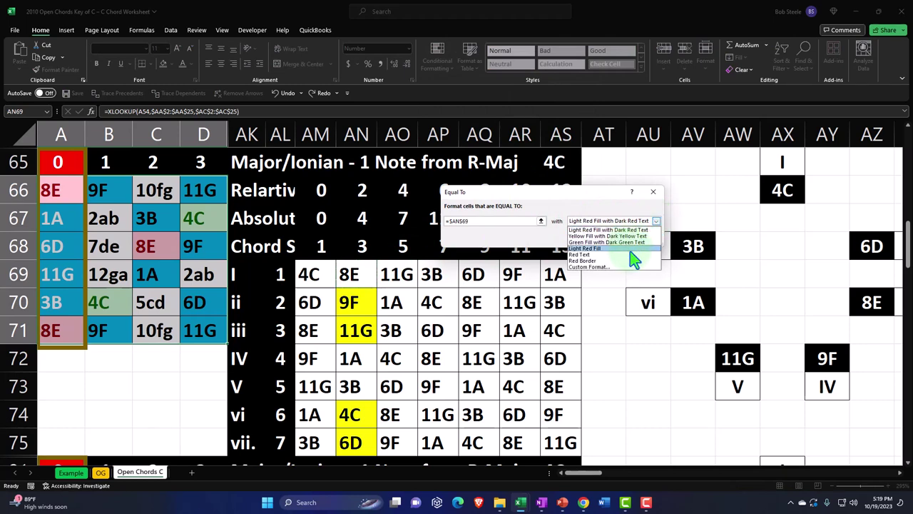
click(630, 254)
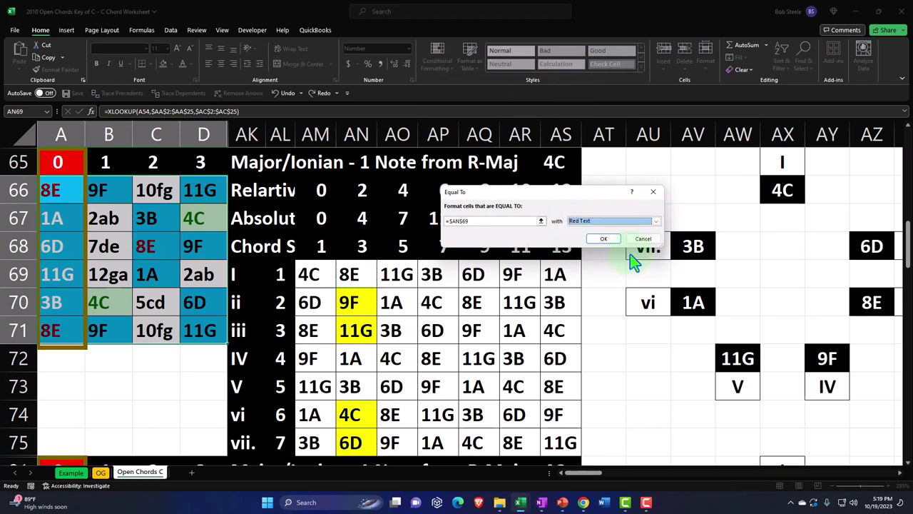
click(653, 221)
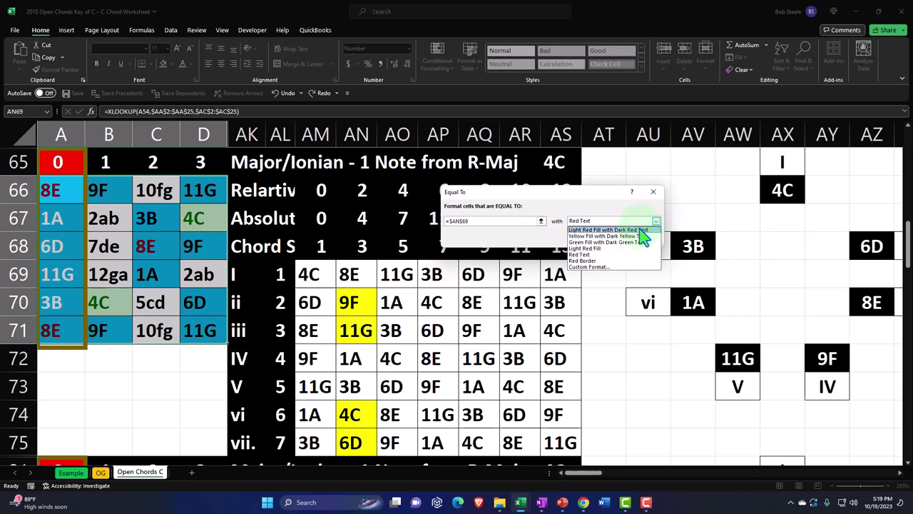
click(639, 229)
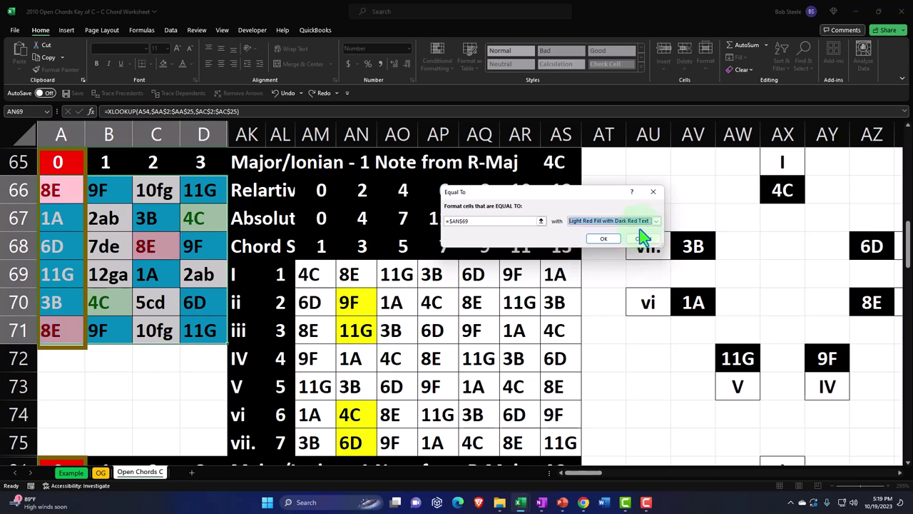
click(604, 239)
Step: Add an Equal To rule for the 11G fifth in AO69 using Yellow Fill with Dark Yellow Text
click(437, 57)
mouse_move(471, 87)
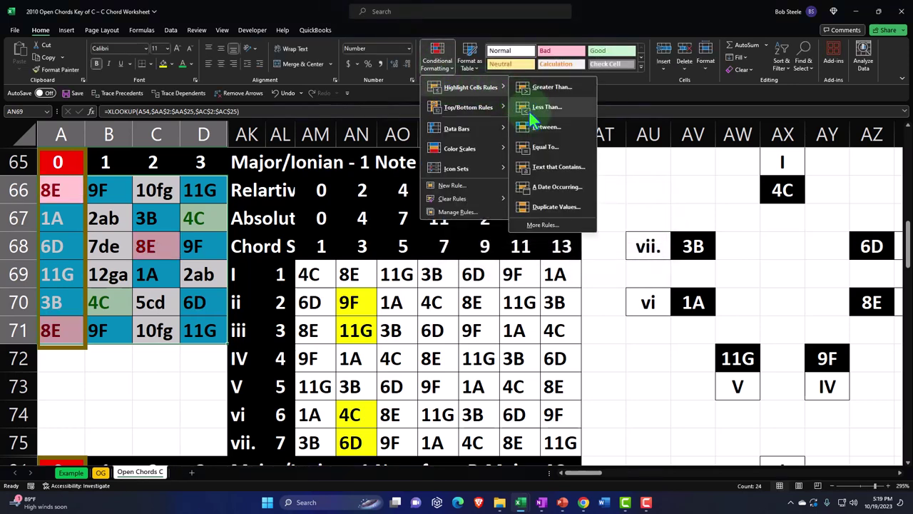
click(542, 153)
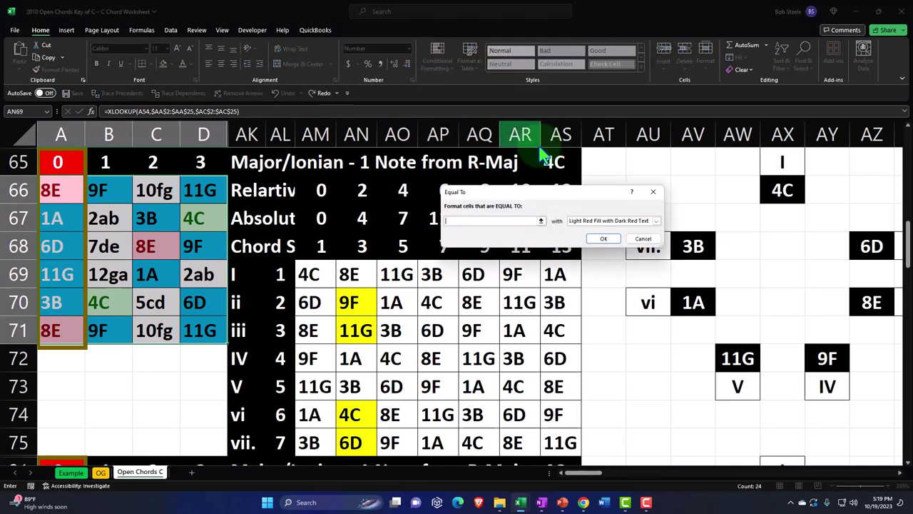
click(403, 275)
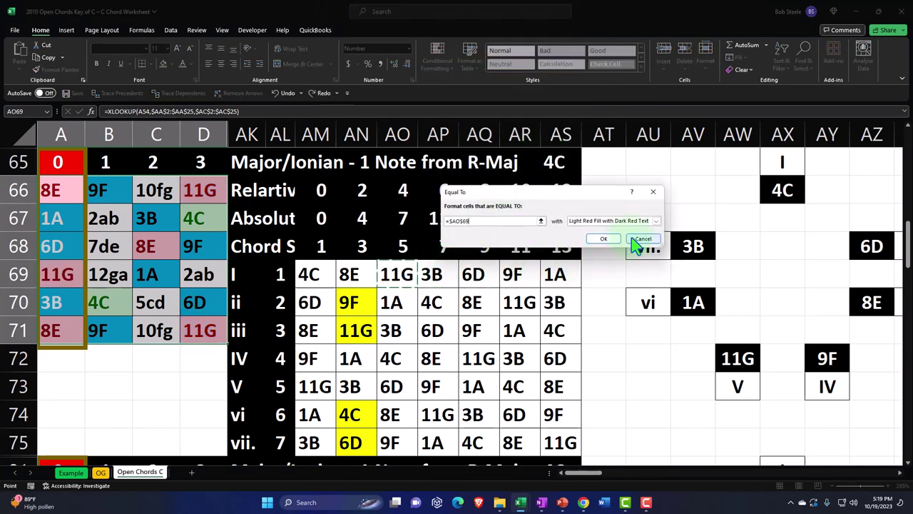
click(657, 223)
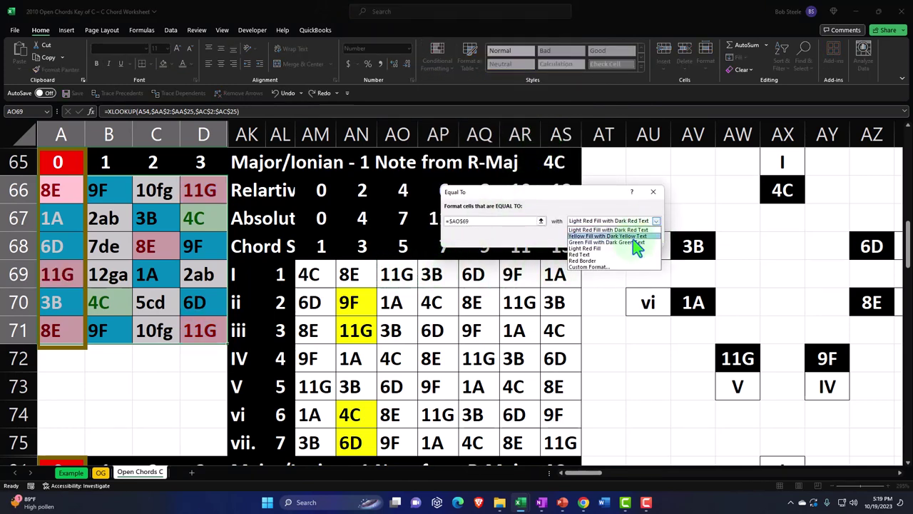
click(633, 236)
click(608, 239)
click(397, 276)
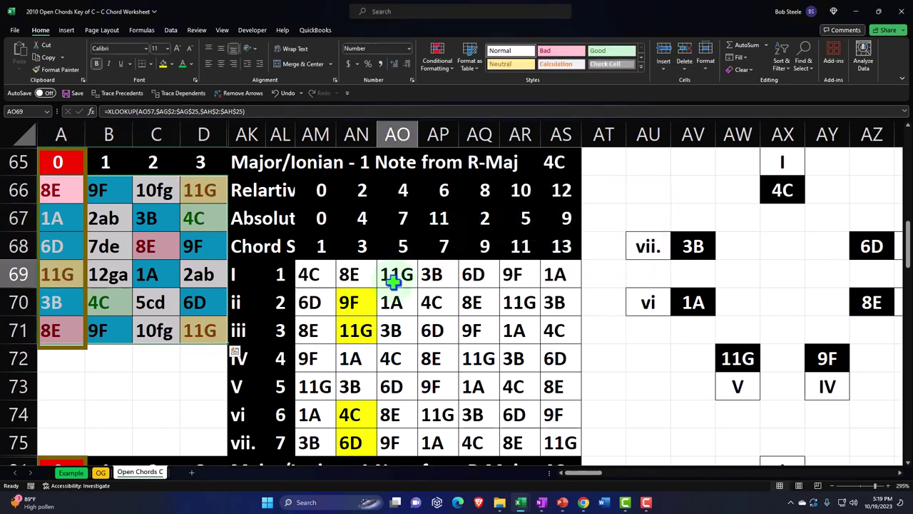
click(202, 219)
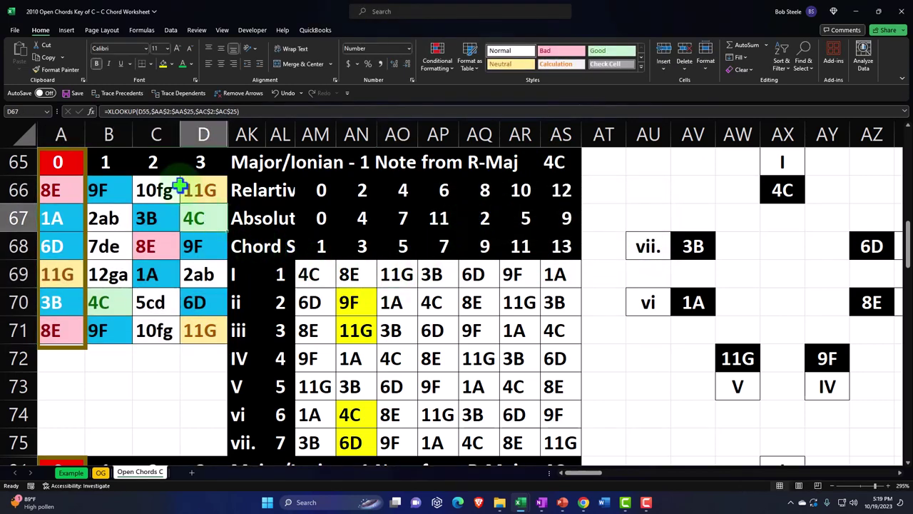
Step: Format-paint D67's green onto AM69, C68's pink onto AN69 and D66's yellow onto AO69
click(60, 69)
click(309, 275)
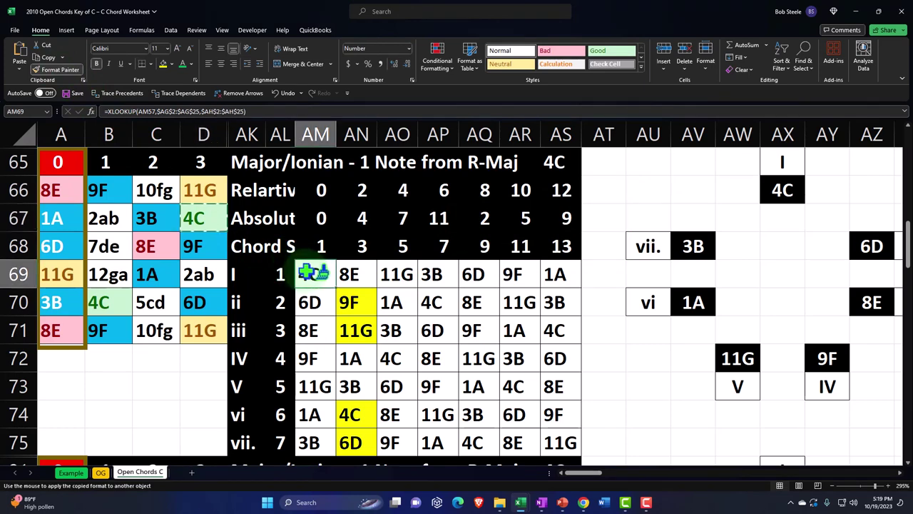
click(144, 245)
click(60, 69)
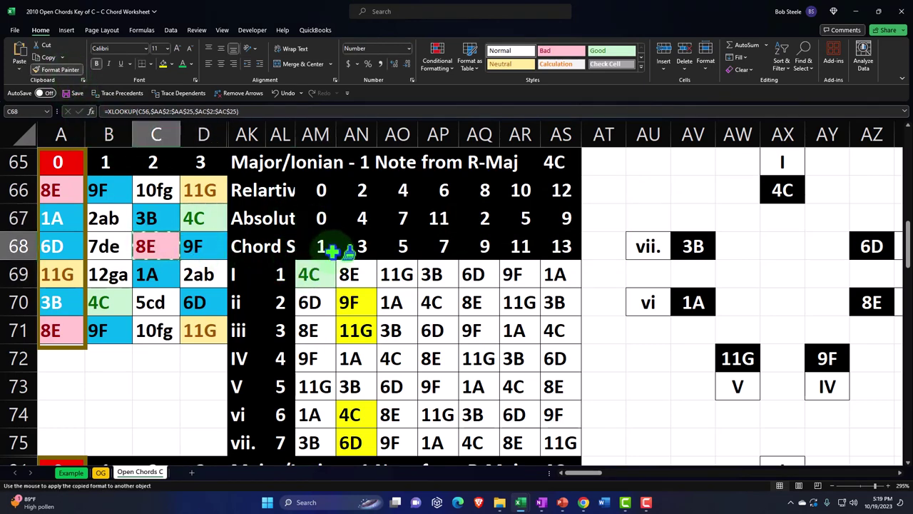
click(349, 275)
click(192, 180)
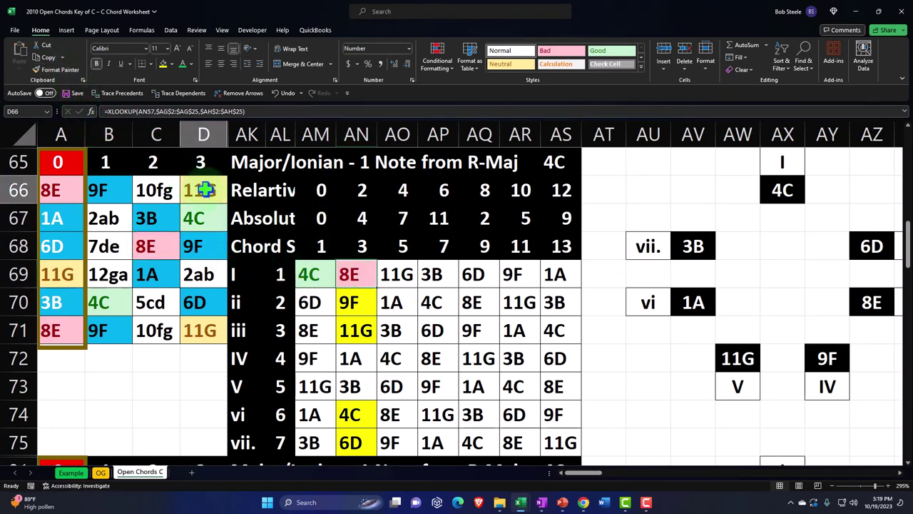
click(60, 70)
click(404, 271)
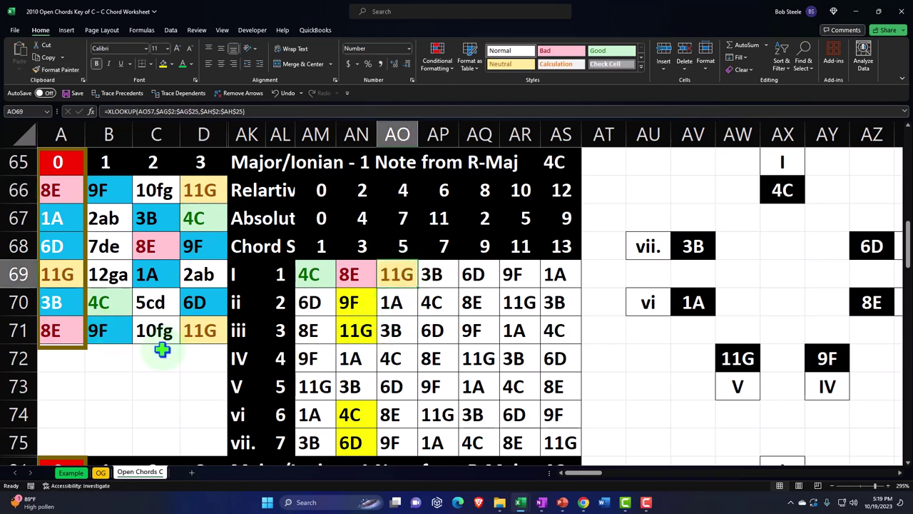
Step: Ctrl-select the chord-shape cells B70, C68 and D66, then D67, C68 and B70
scroll(162, 349, up, 5)
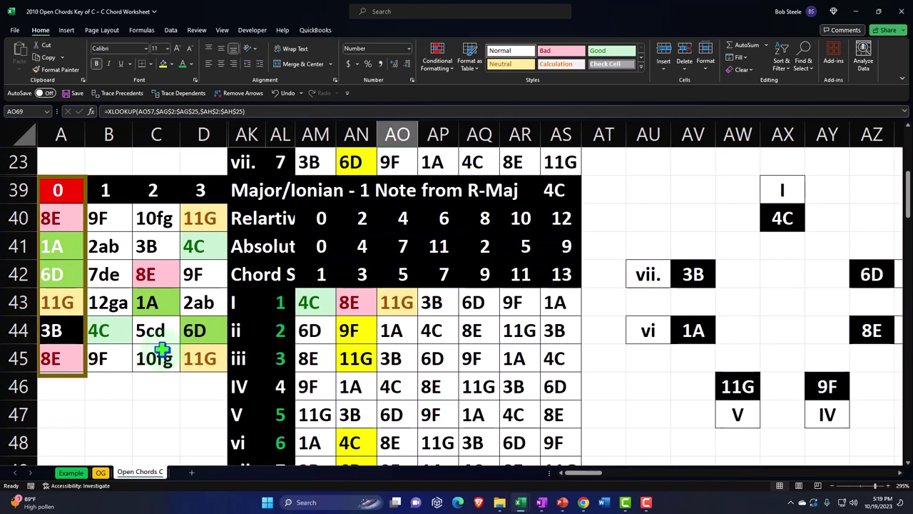
scroll(162, 349, down, 4)
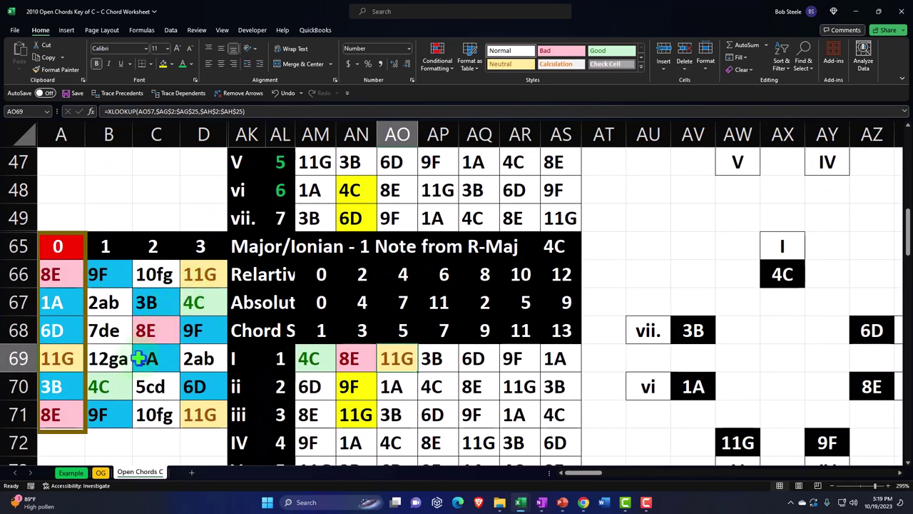
click(114, 378)
ctrl+click(147, 329)
ctrl+click(203, 275)
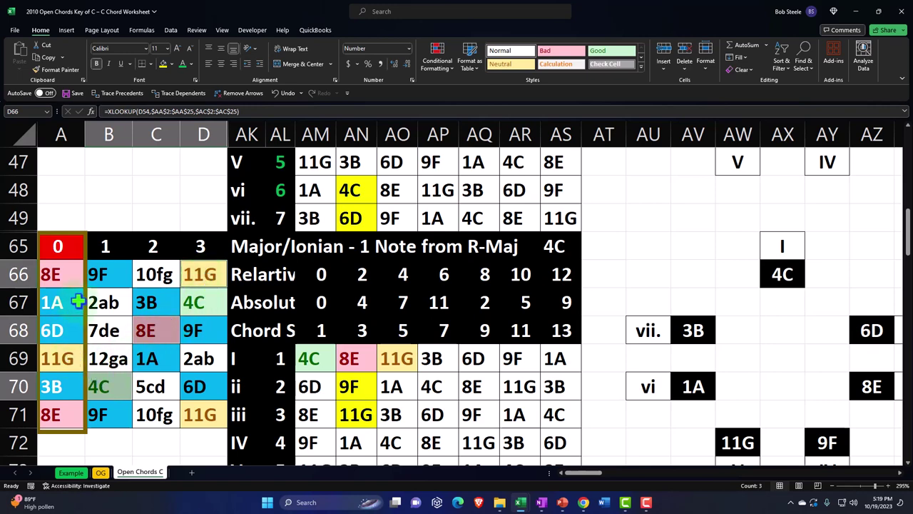
key(Return)
click(194, 303)
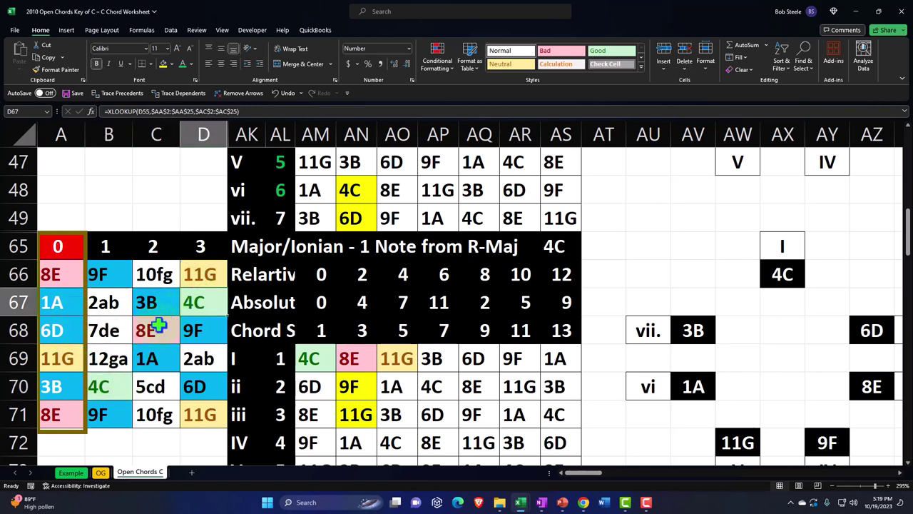
ctrl+click(154, 329)
ctrl+click(107, 382)
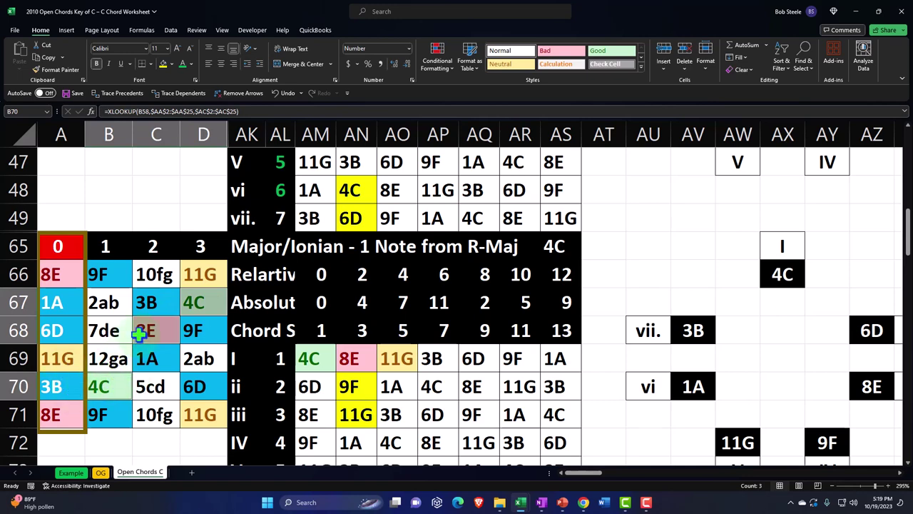
click(160, 303)
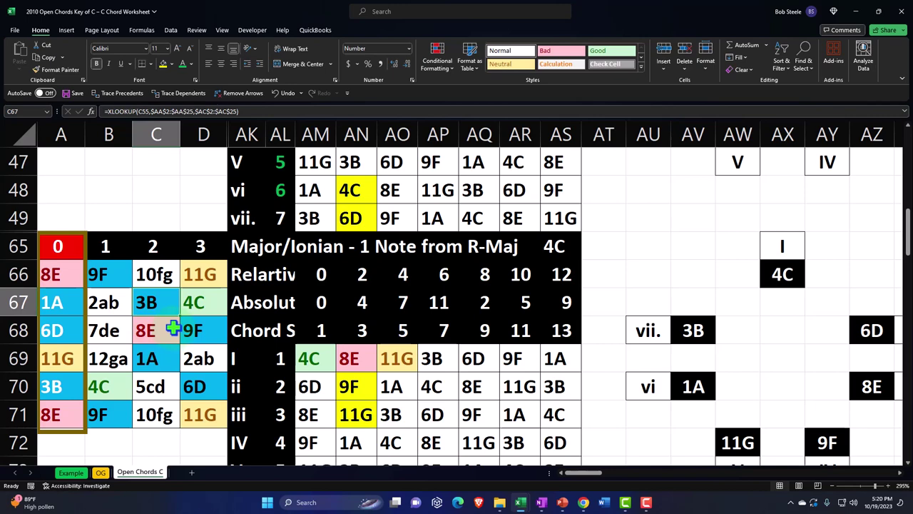
scroll(138, 202, up, 10)
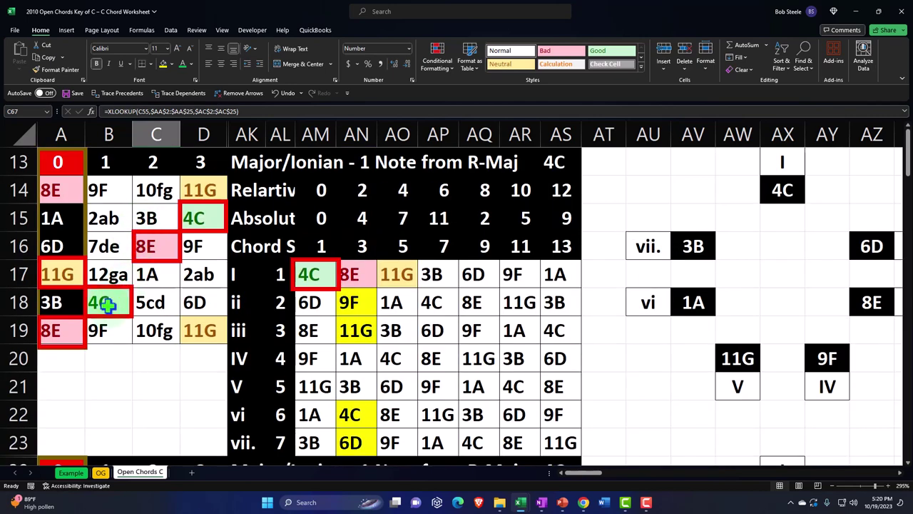
Step: Drag the red rectangle from near A19 down onto the lower grid, framing B66:C67
click(86, 341)
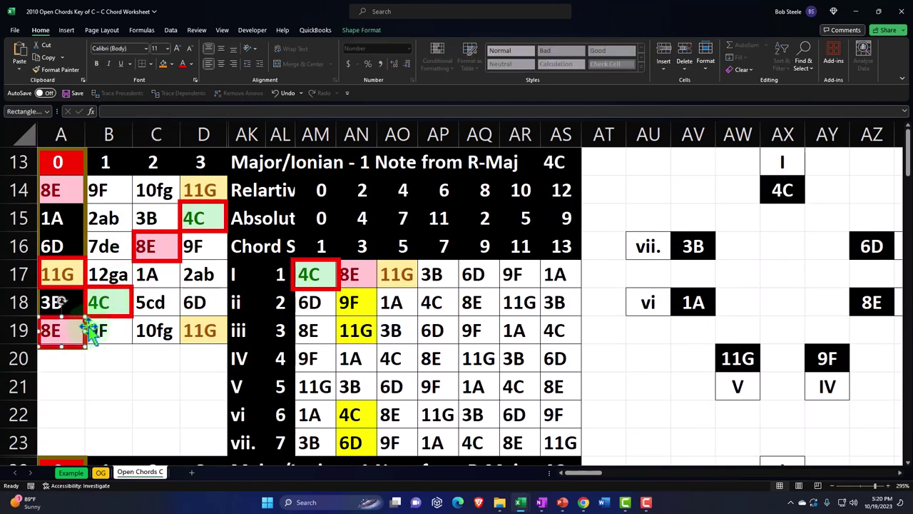
scroll(118, 392, down, 9)
scroll(118, 392, down, 3)
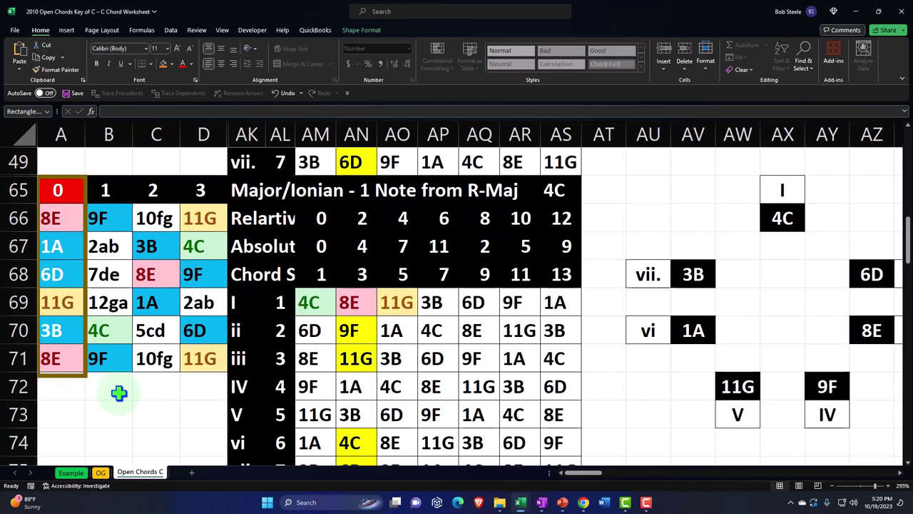
scroll(124, 335, up, 5)
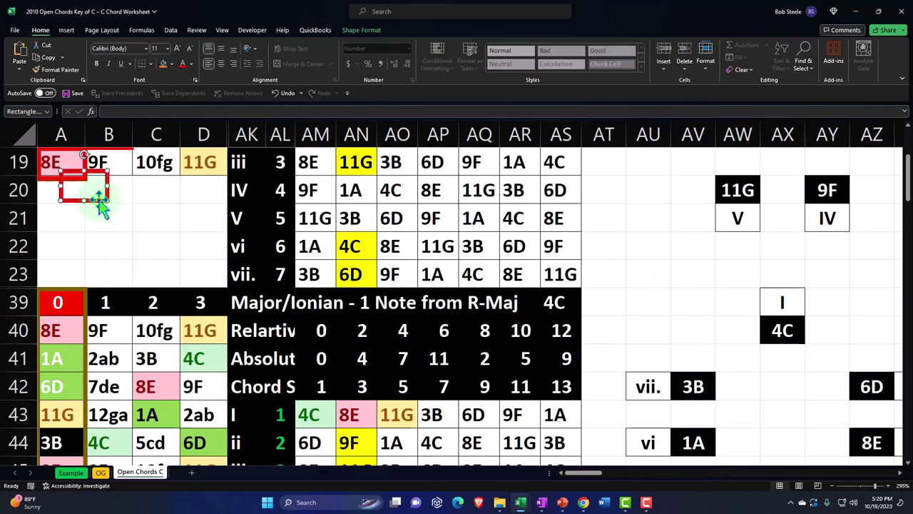
drag(100, 203, 100, 414)
scroll(114, 370, down, 5)
drag(96, 165, 114, 419)
scroll(118, 399, down, 3)
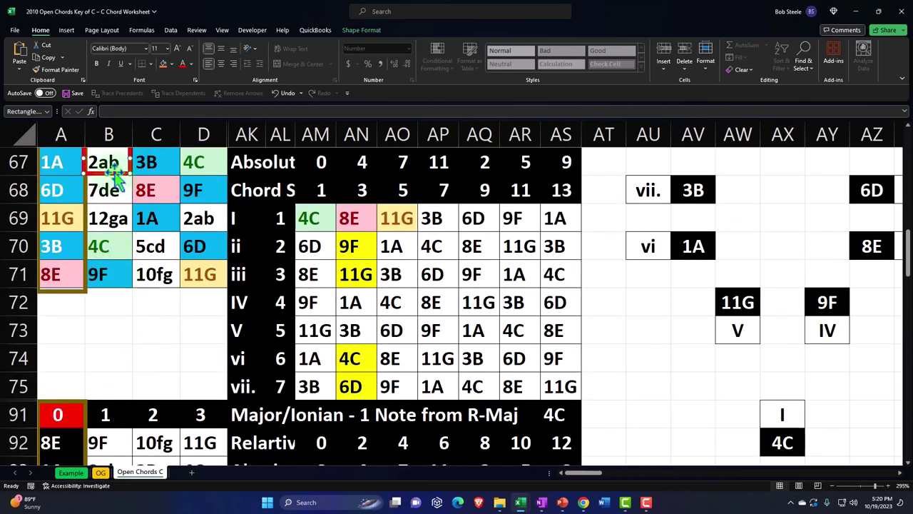
drag(114, 175, 117, 293)
scroll(114, 342, up, 2)
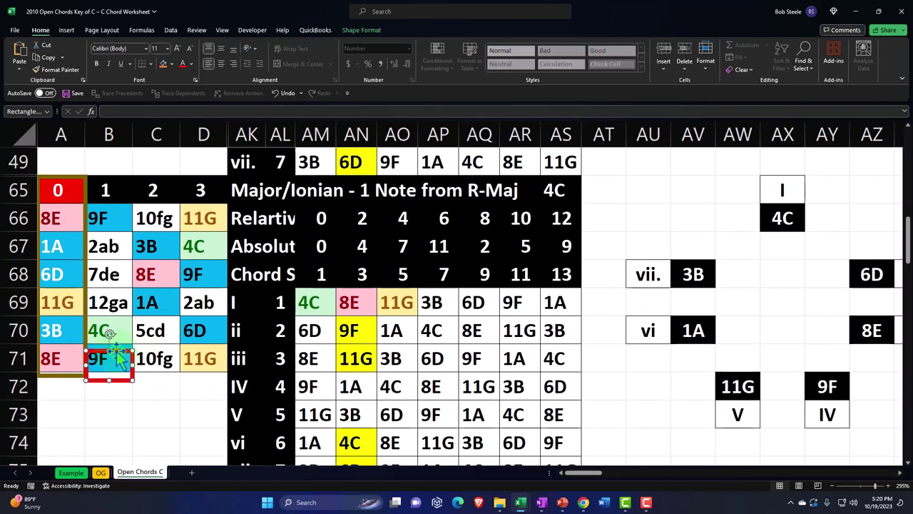
drag(120, 356, 143, 242)
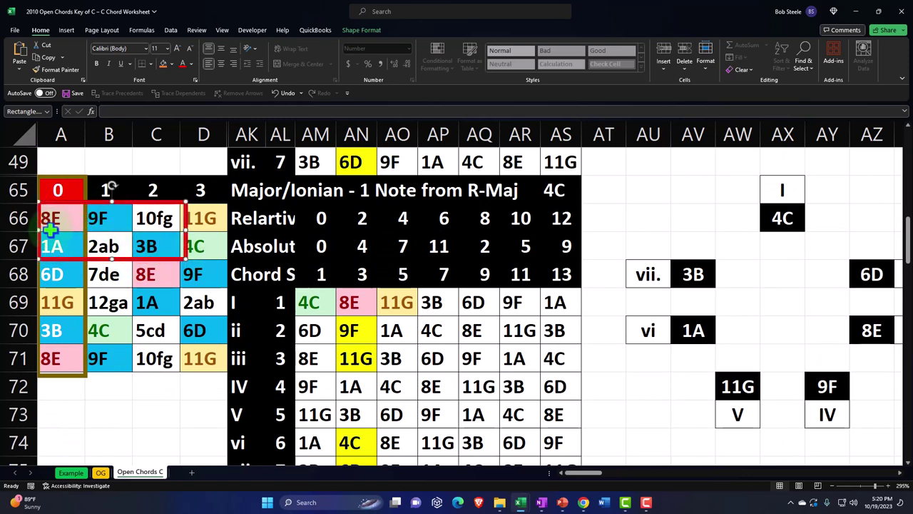
Step: Widen the red rectangle to span columns B–D and move it below the grid to B72:D73
drag(50, 228, 85, 234)
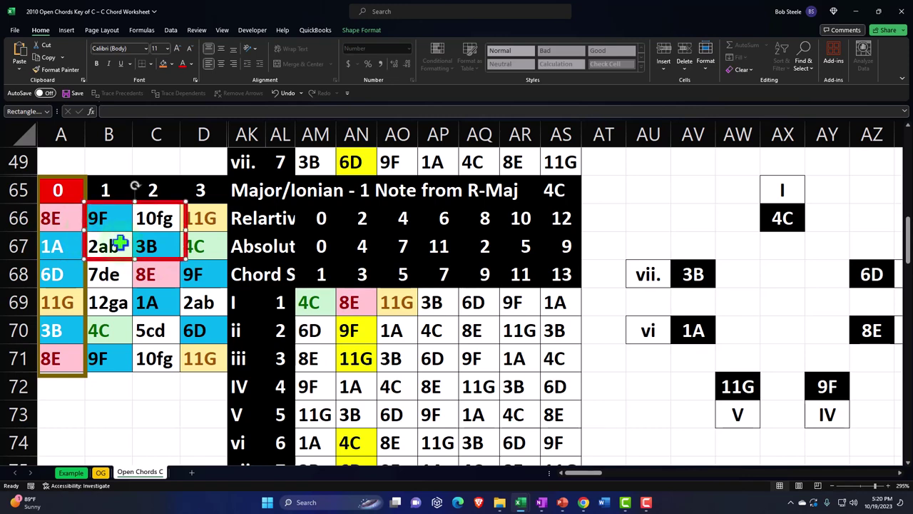
drag(187, 230, 227, 224)
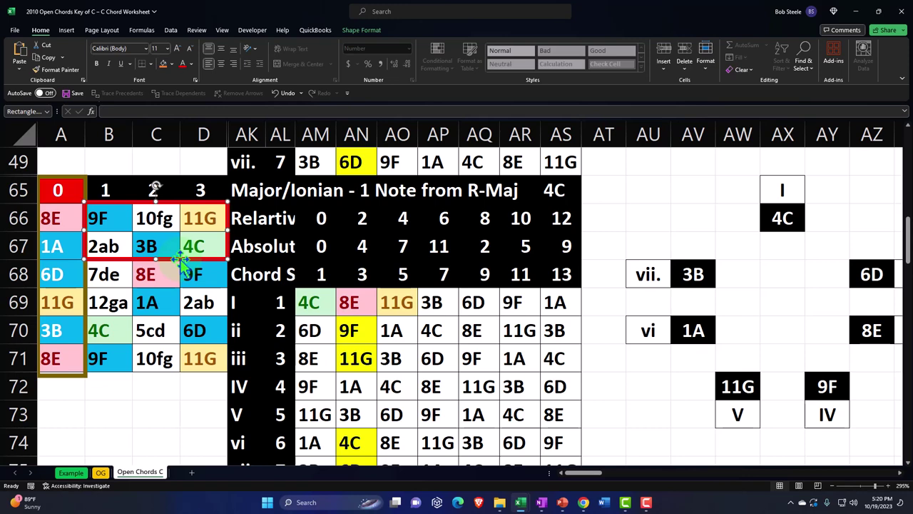
drag(182, 264, 152, 431)
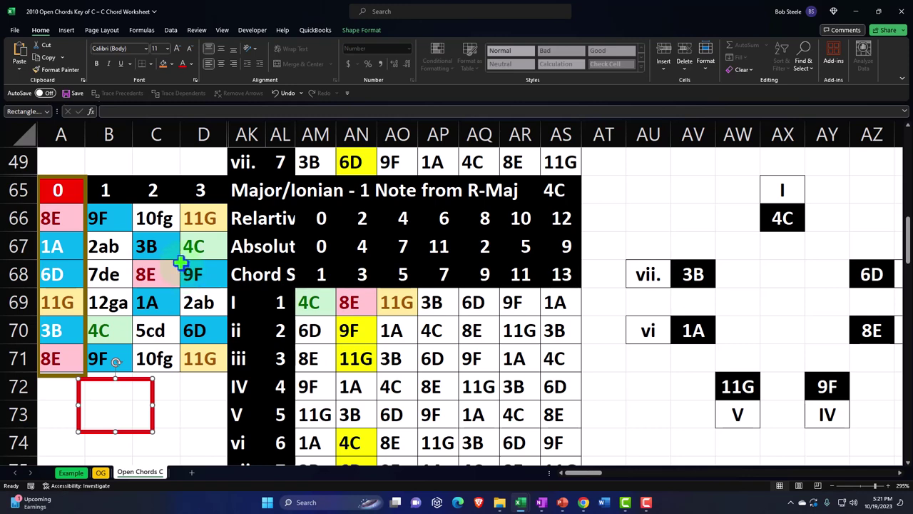
scroll(180, 264, down, 3)
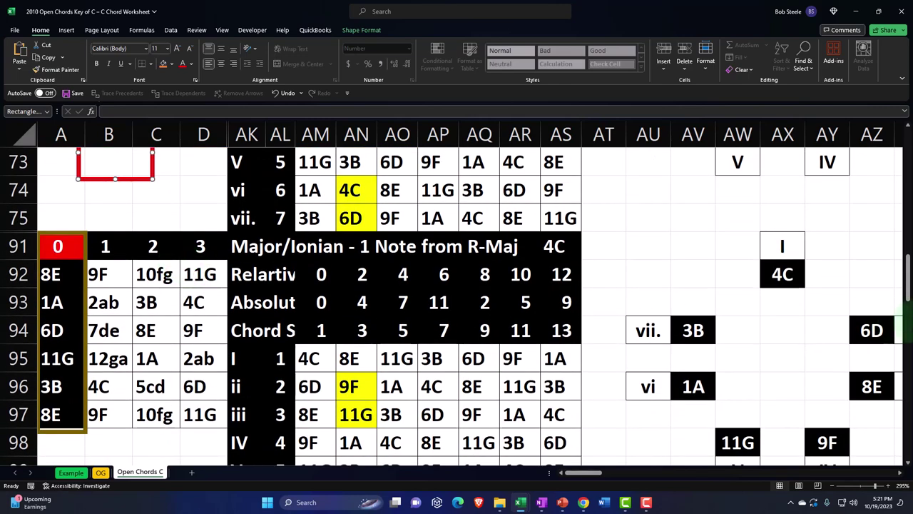
click(544, 321)
scroll(464, 321, down, 1)
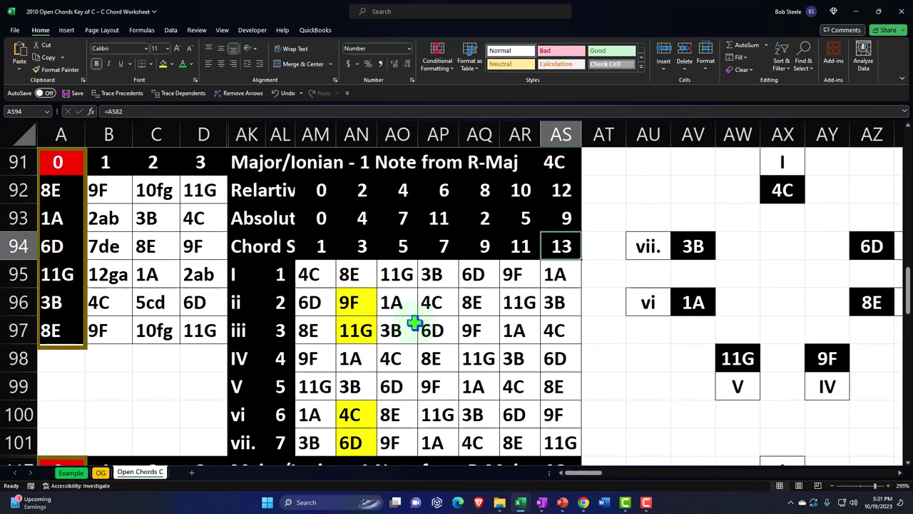
Step: Colour the degree numbers in AL95:AL97 and AL99:AL100 (1, 2, 3, 5, 6) green
click(278, 276)
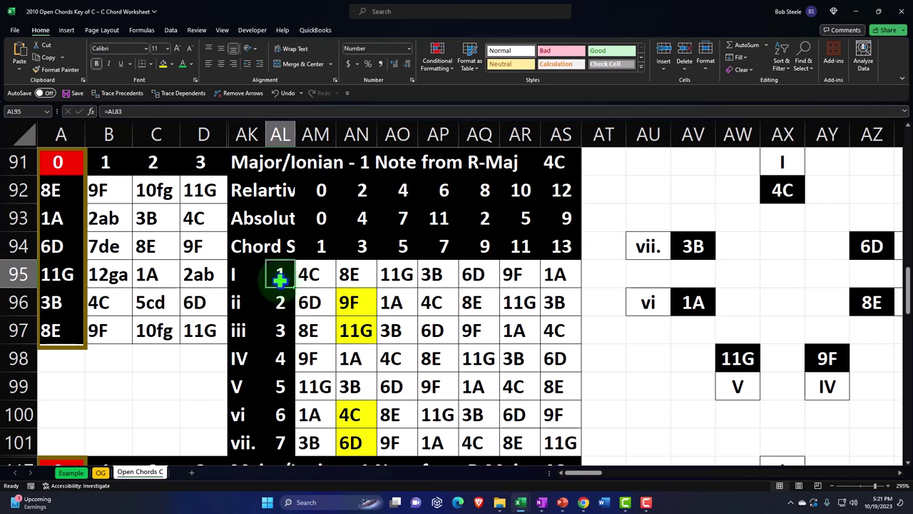
ctrl+click(278, 303)
ctrl+click(283, 330)
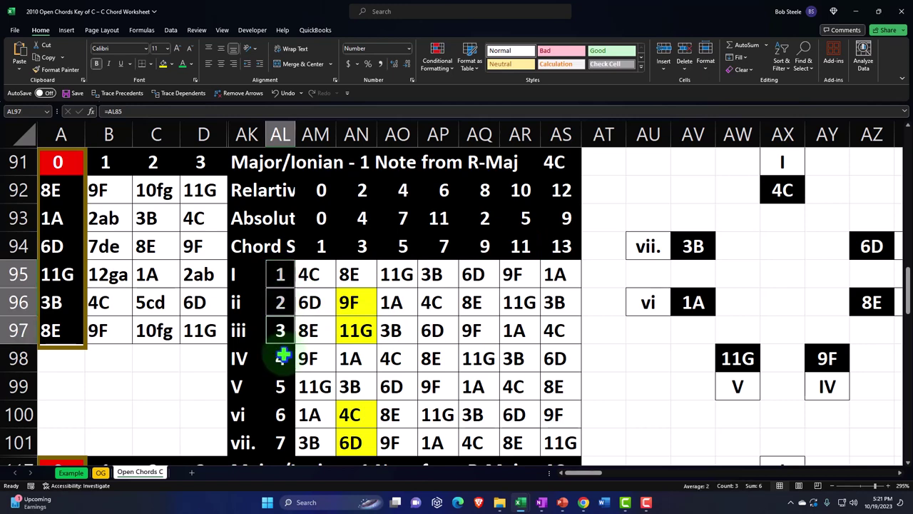
ctrl+click(281, 384)
ctrl+click(284, 420)
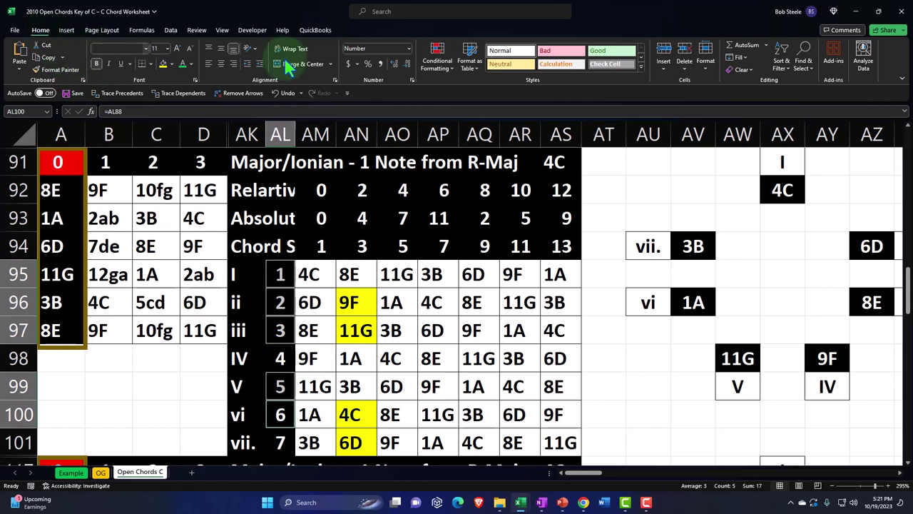
click(446, 70)
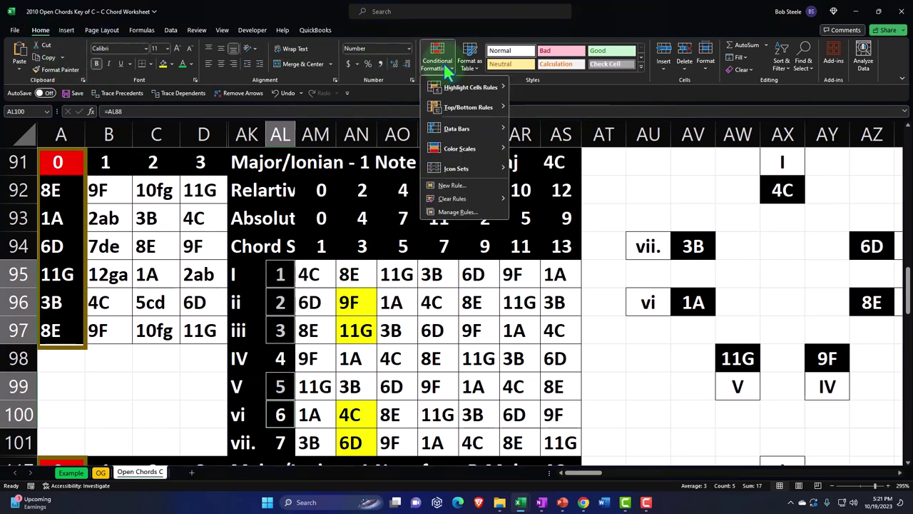
click(445, 61)
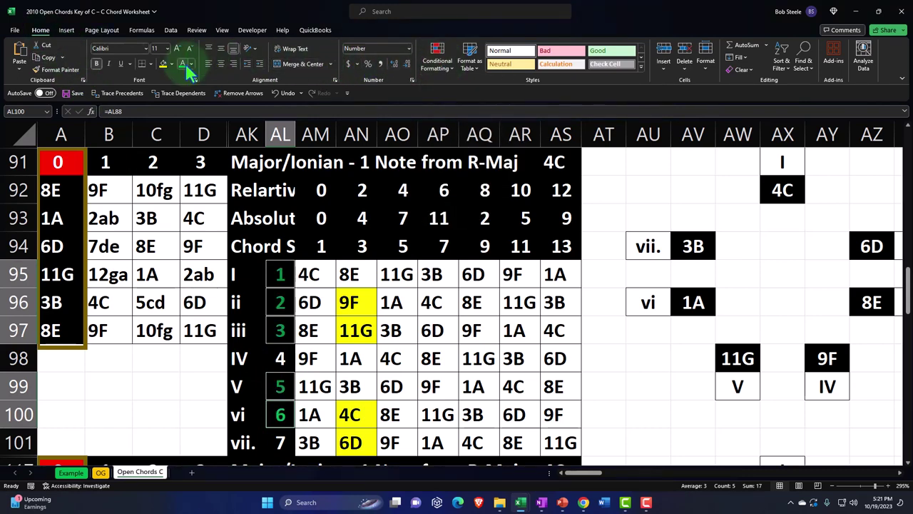
click(200, 243)
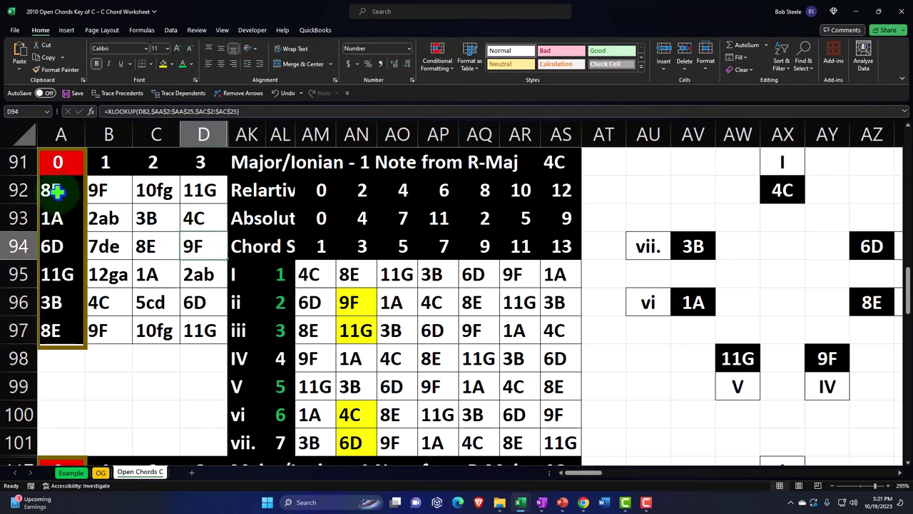
Step: For fretboard cells A92:D97, add an Equal To =$AM$95 (4C) rule with light green fill
drag(50, 191, 184, 324)
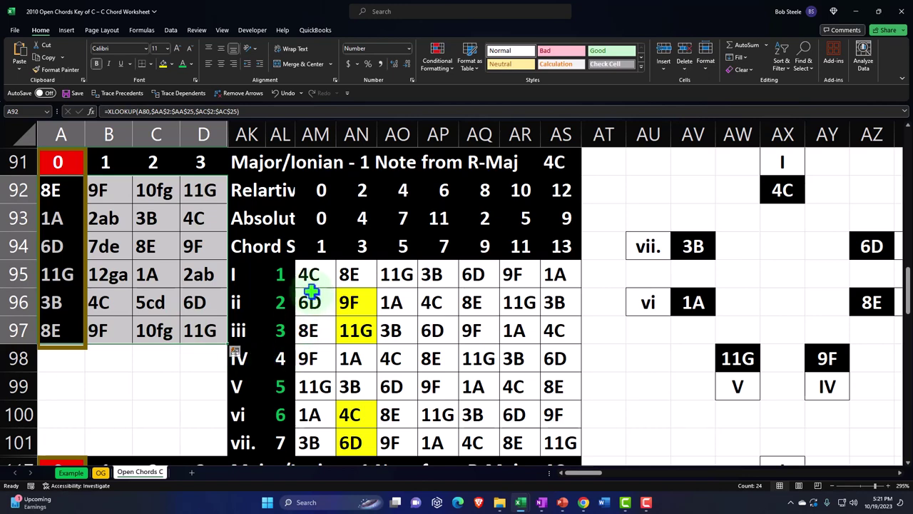
click(438, 57)
mouse_move(469, 93)
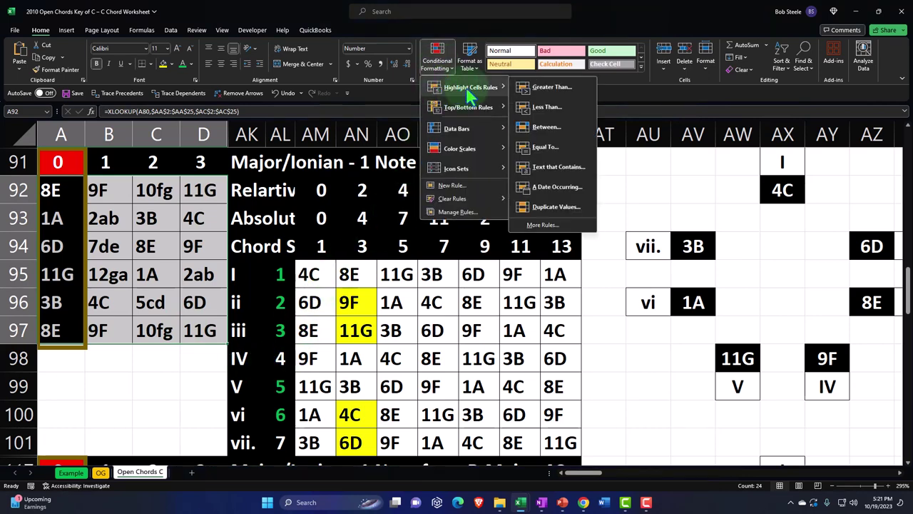
click(545, 146)
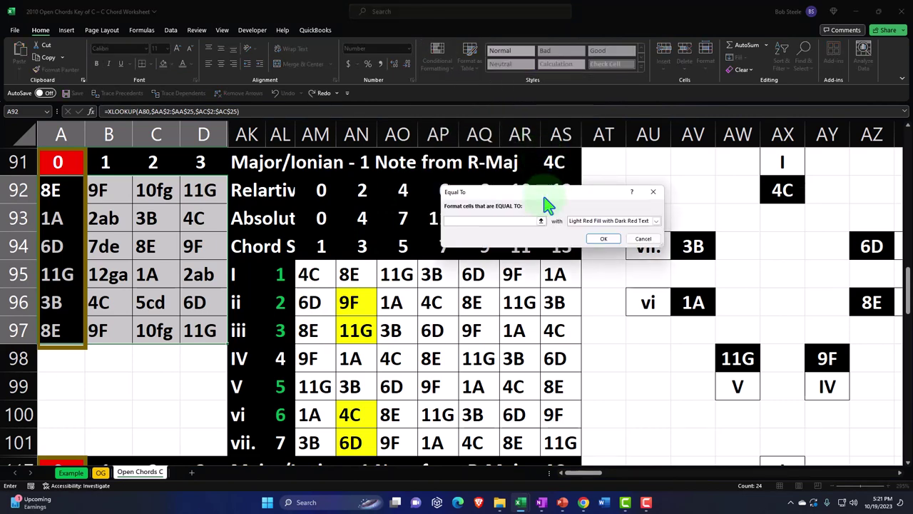
click(306, 275)
click(656, 222)
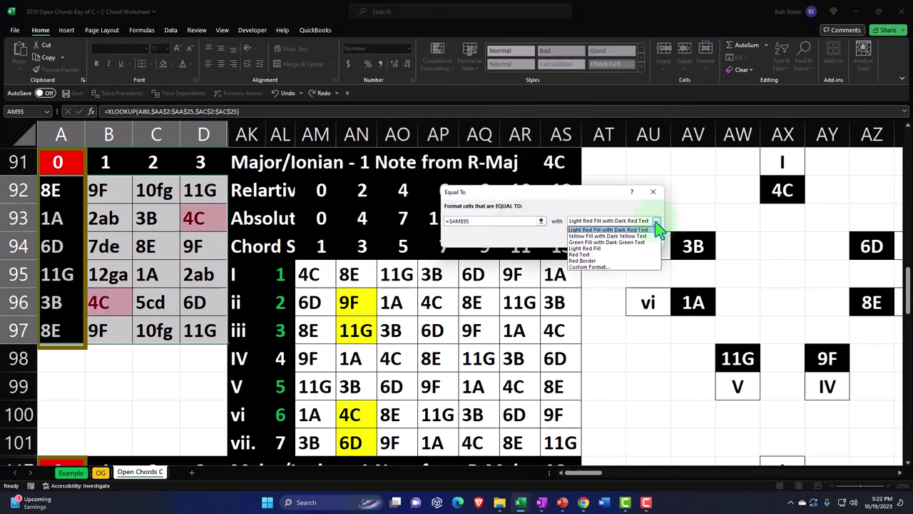
click(625, 270)
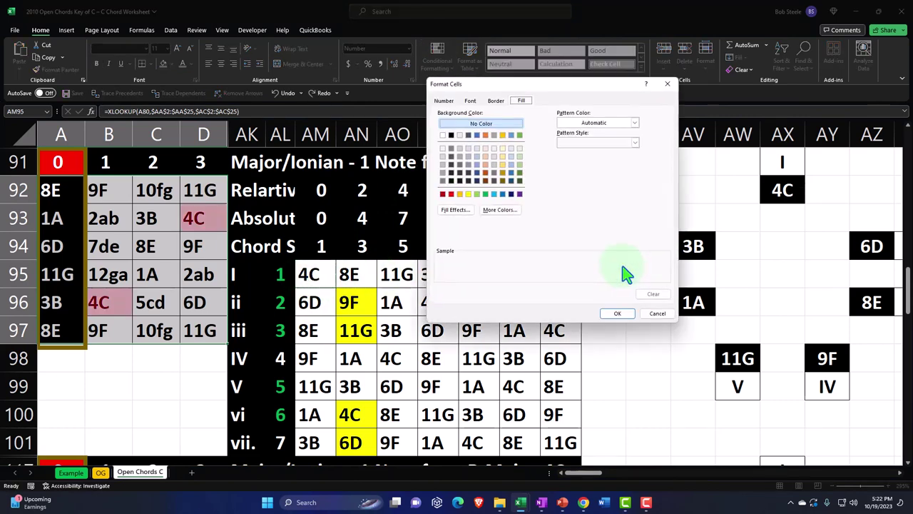
click(476, 194)
click(615, 313)
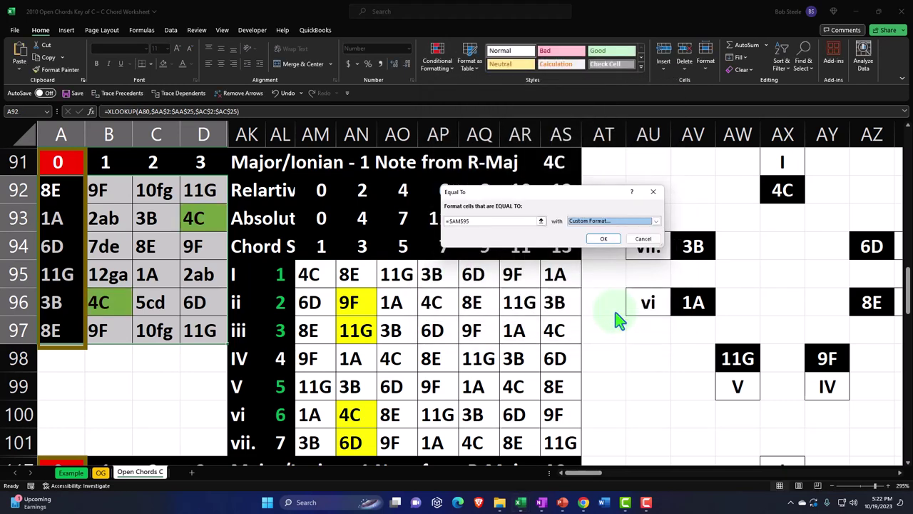
click(604, 241)
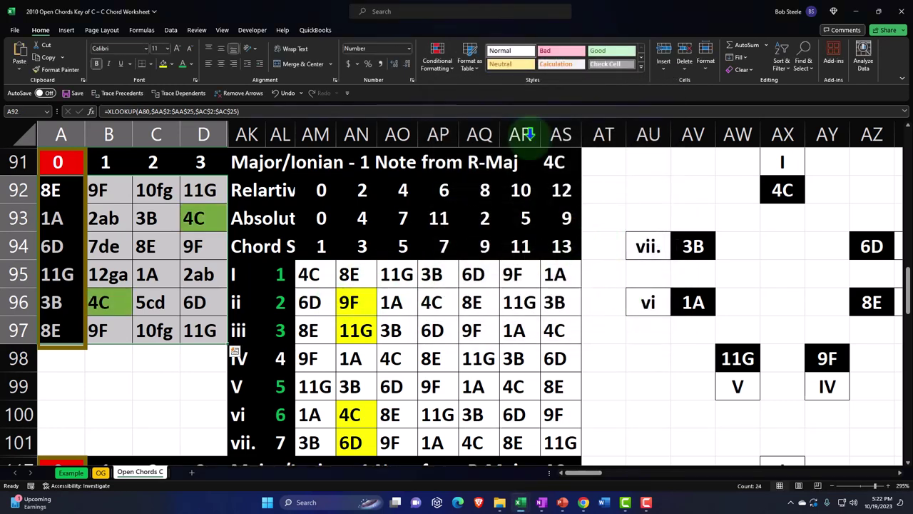
Step: Add an Equal To =$AM$96 (6D) rule with the same light green custom fill
click(437, 61)
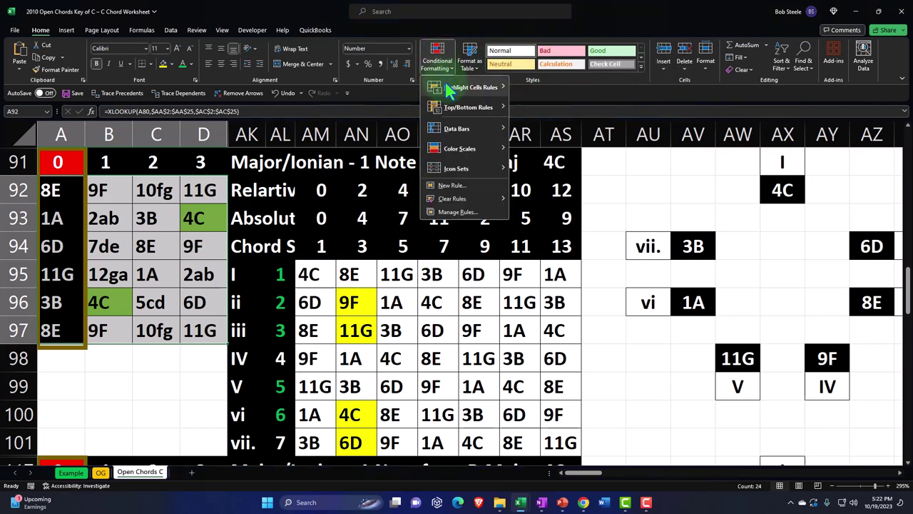
mouse_move(476, 88)
click(546, 151)
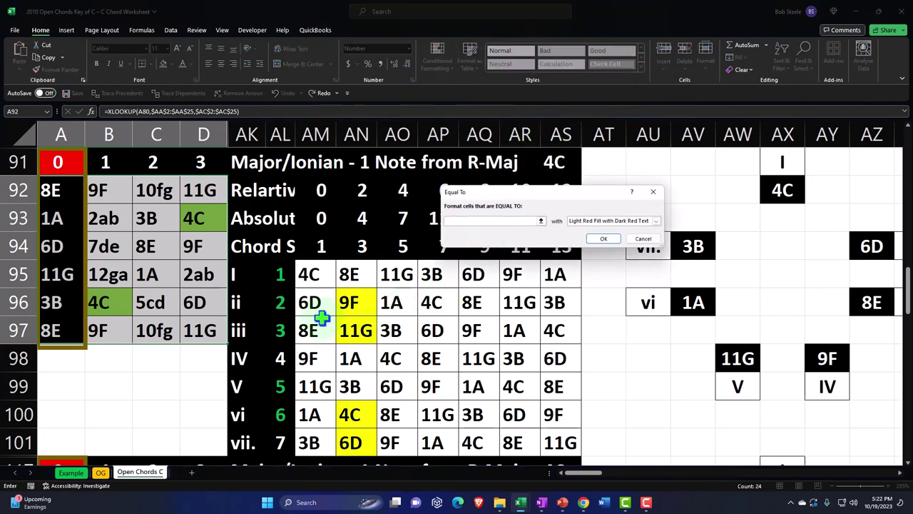
click(309, 301)
click(656, 221)
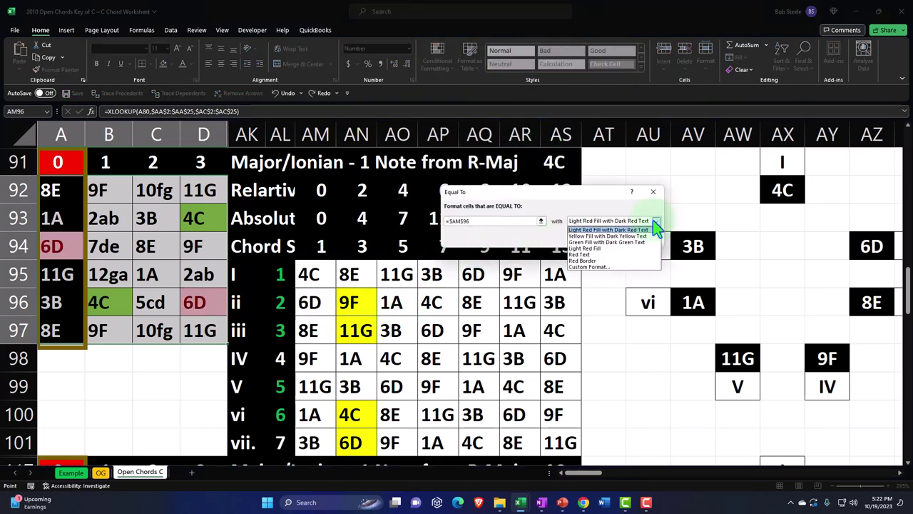
click(598, 267)
click(477, 194)
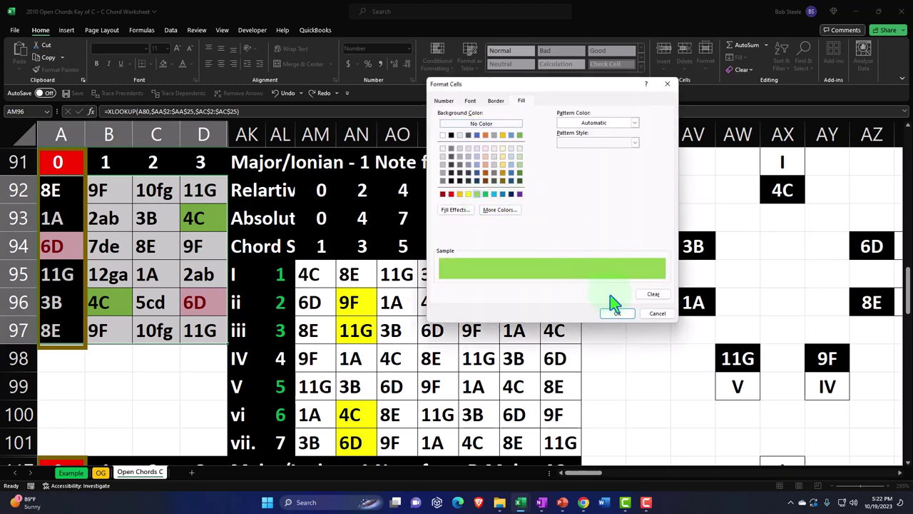
click(616, 313)
click(601, 240)
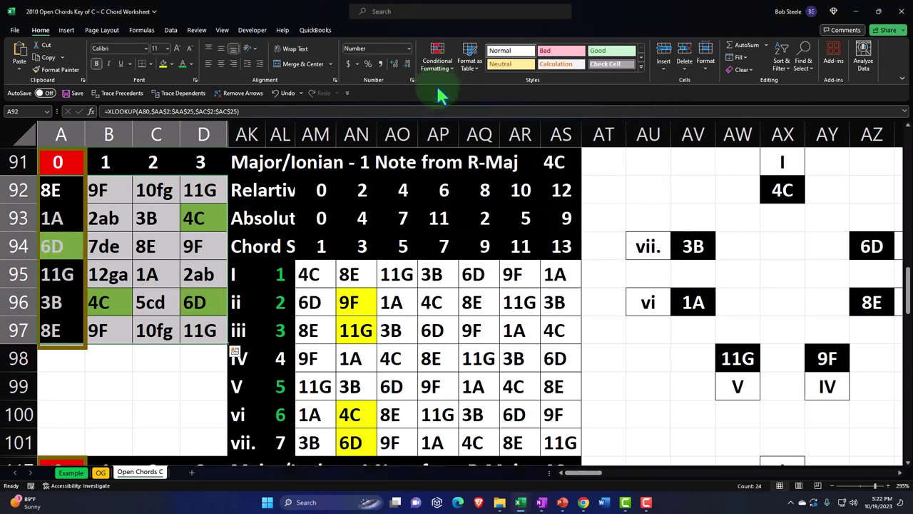
Step: Start an Equal To rule matching 8E in $AM$97
click(436, 59)
mouse_move(470, 87)
click(518, 154)
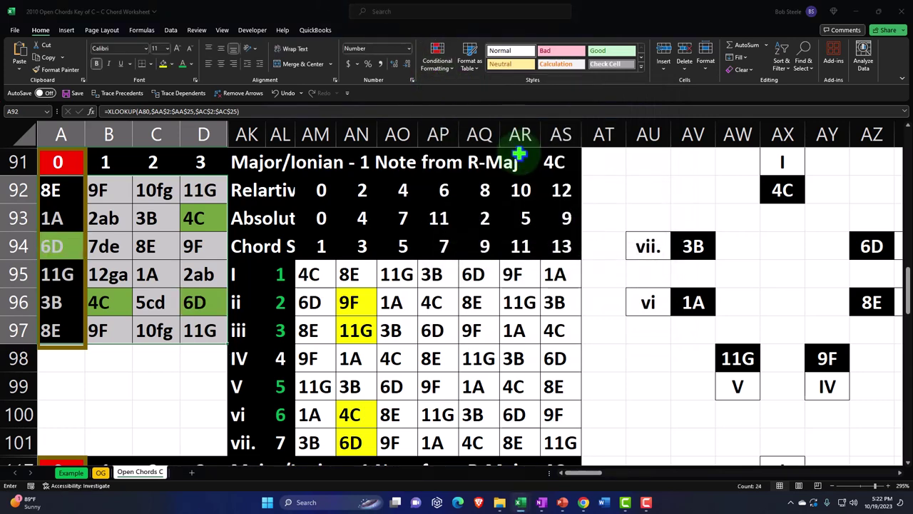
click(310, 330)
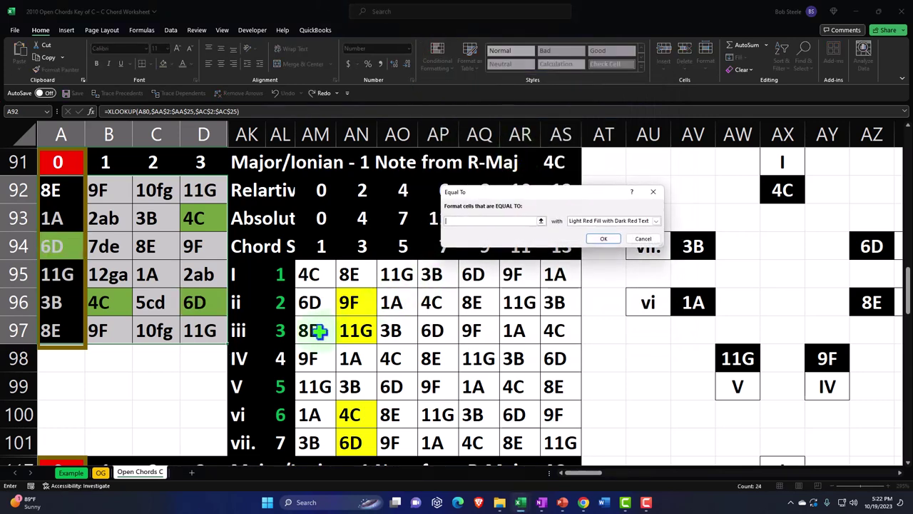
Step: Give the 8E rule a light green custom fill and finish it
click(654, 221)
click(612, 251)
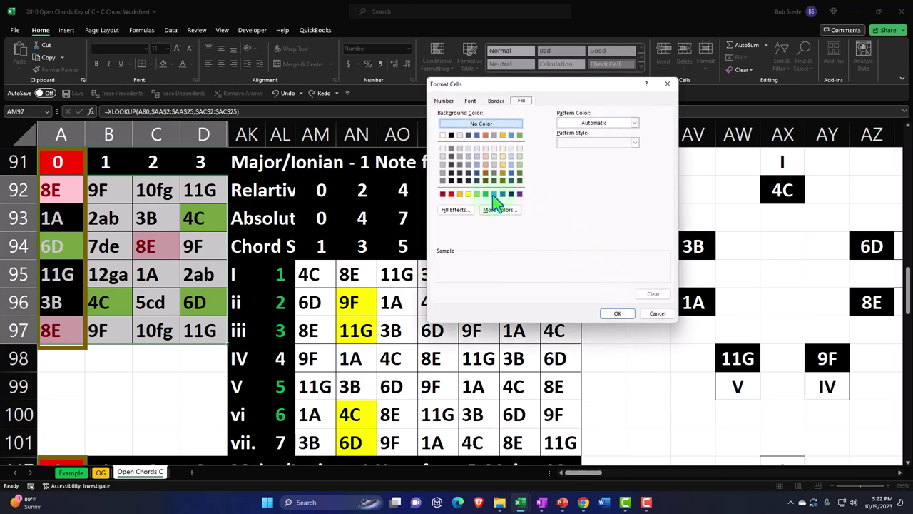
click(477, 194)
click(615, 317)
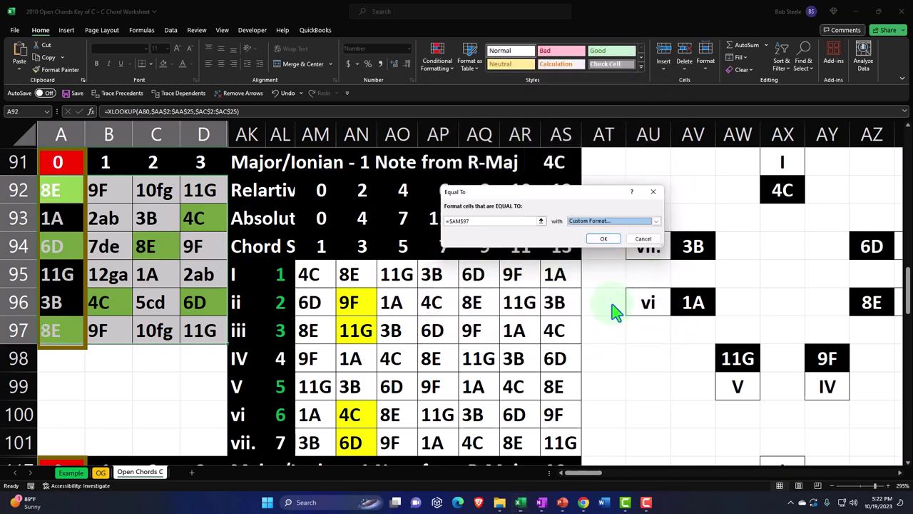
click(602, 239)
Step: Add an Equal To rule for 11G with a light green custom fill
click(437, 61)
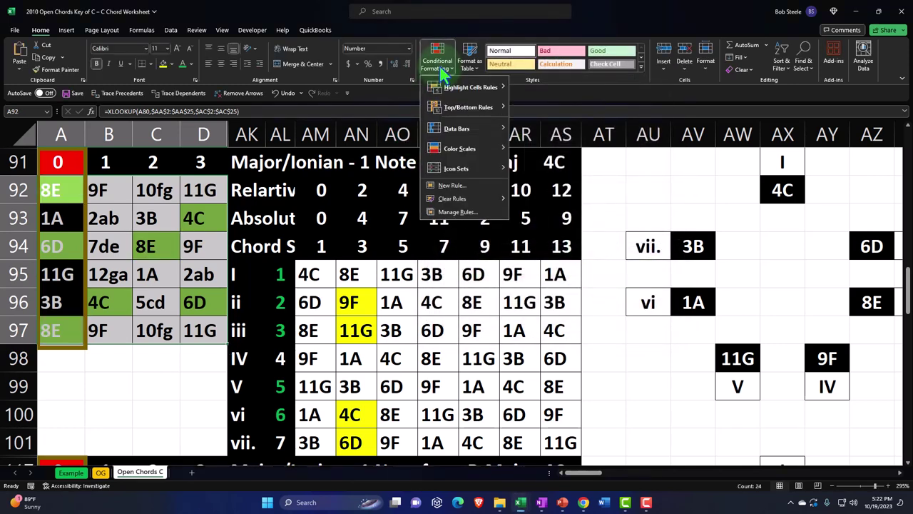
mouse_move(444, 90)
click(527, 146)
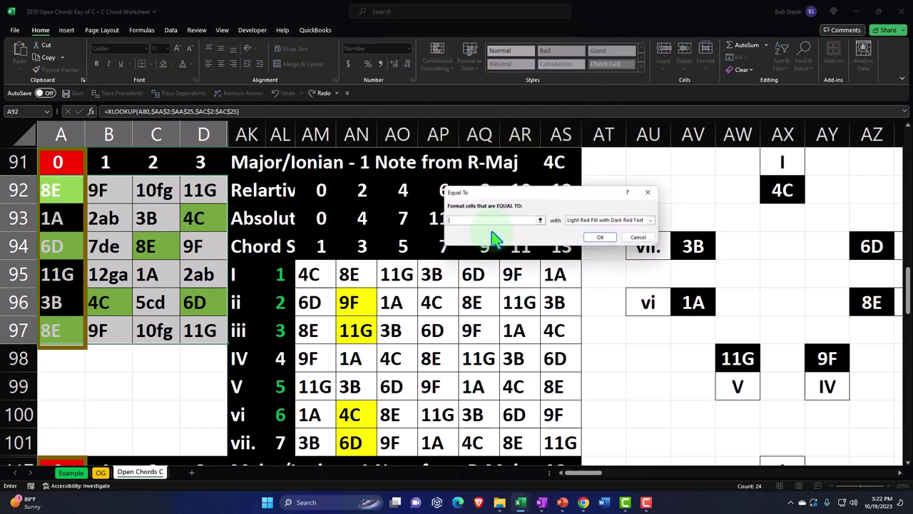
click(321, 383)
click(656, 221)
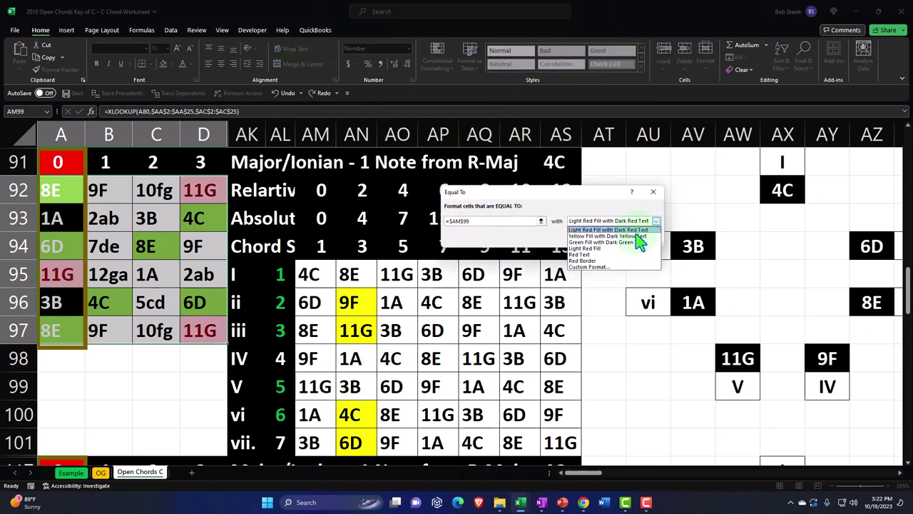
click(592, 266)
click(477, 194)
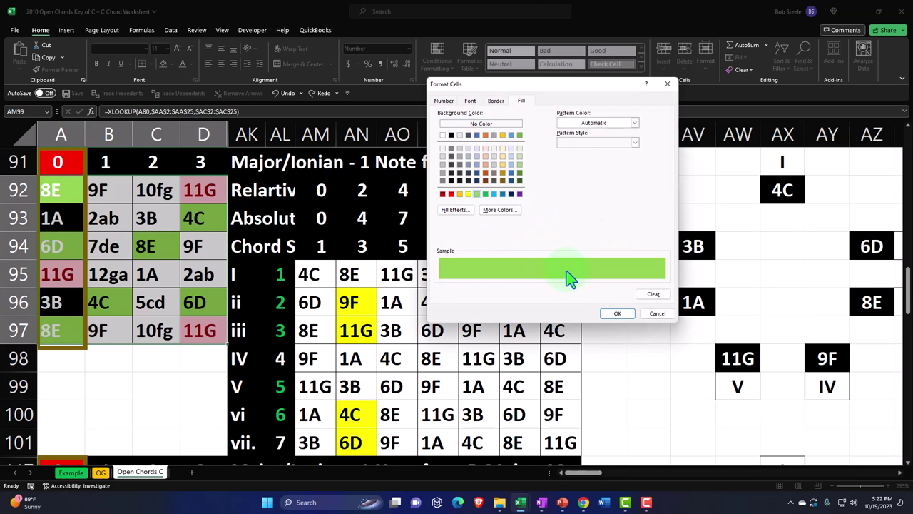
click(615, 314)
click(603, 239)
Step: Add an Equal To rule for 1A (AM100) with a green custom fill
click(437, 57)
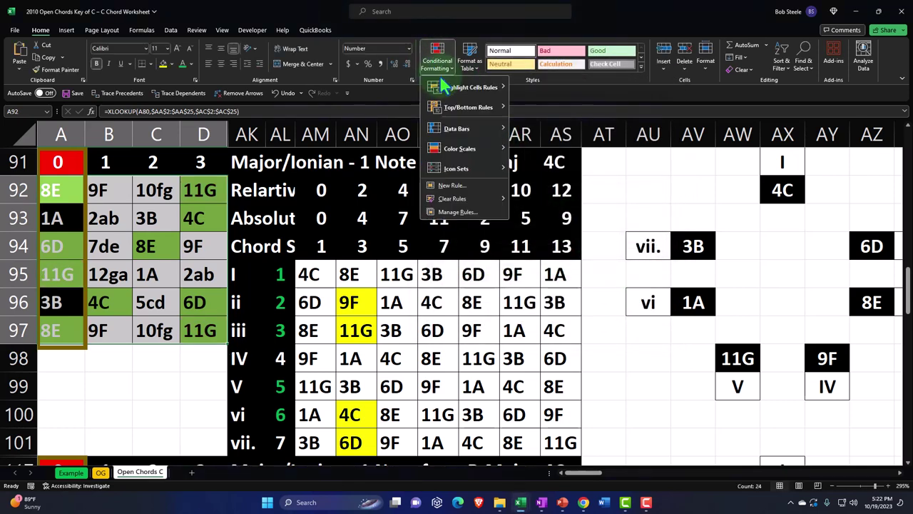
mouse_move(471, 87)
click(545, 147)
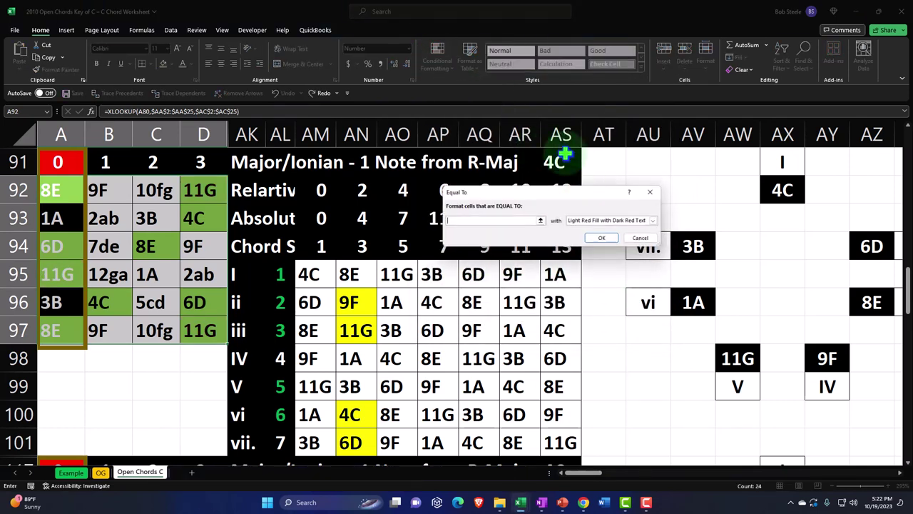
click(307, 413)
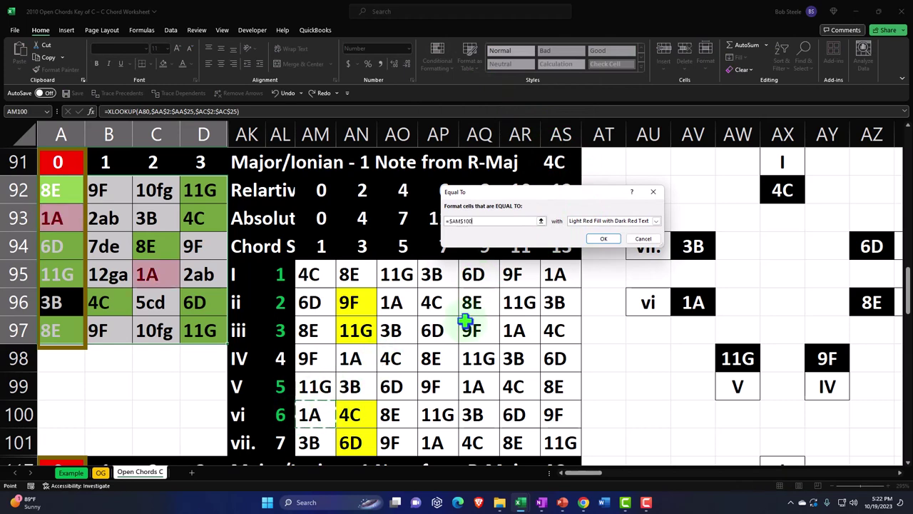
click(656, 222)
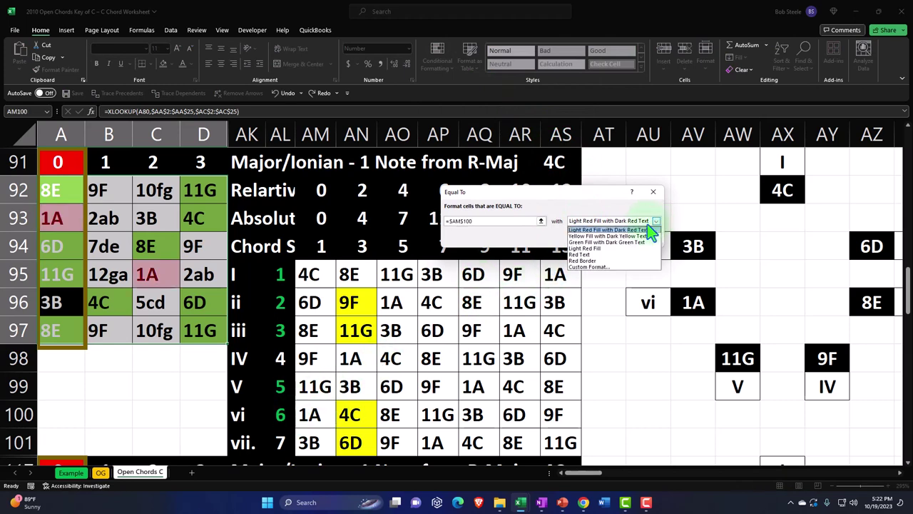
click(603, 278)
click(657, 221)
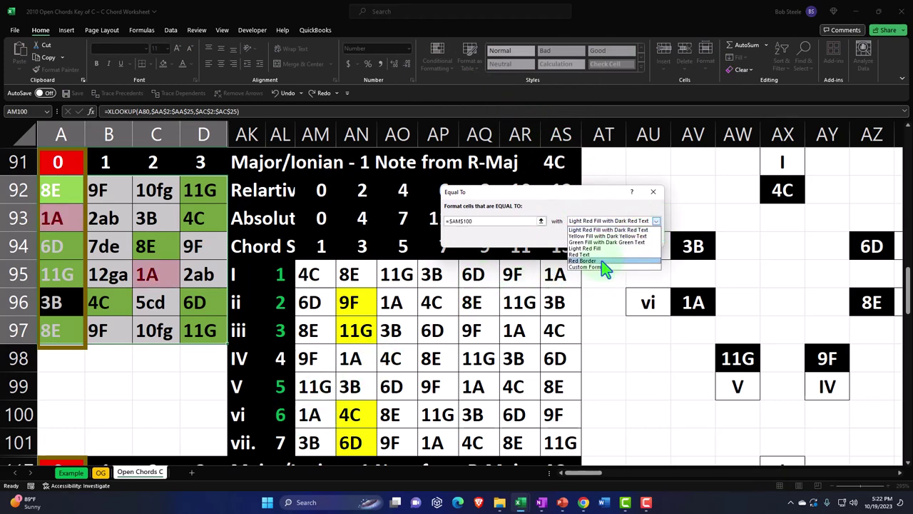
click(603, 265)
click(478, 193)
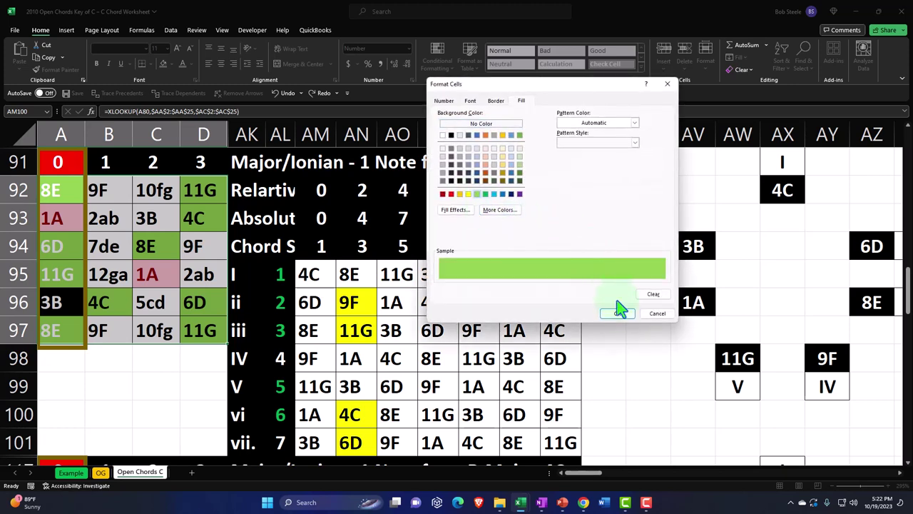
click(617, 313)
click(601, 238)
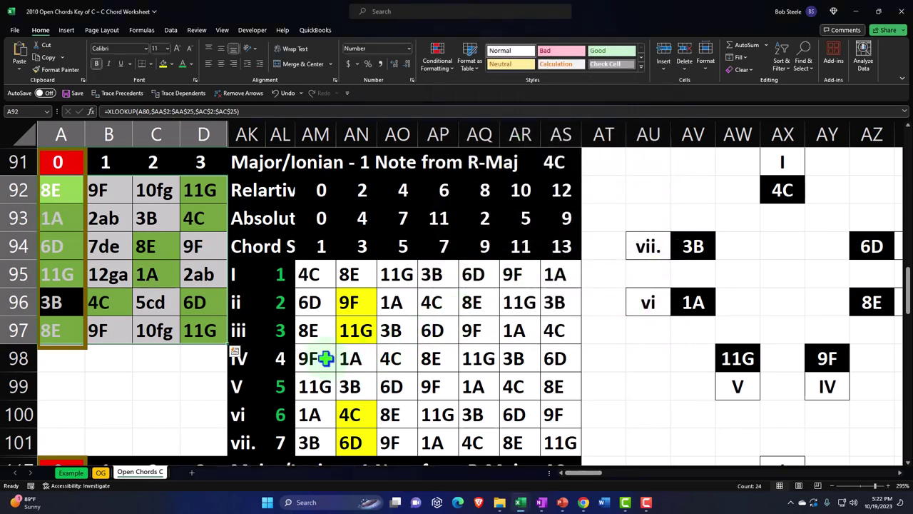
click(437, 57)
Step: Add an Equal To rule for 9F (AM98) with a light blue custom fill
mouse_move(443, 89)
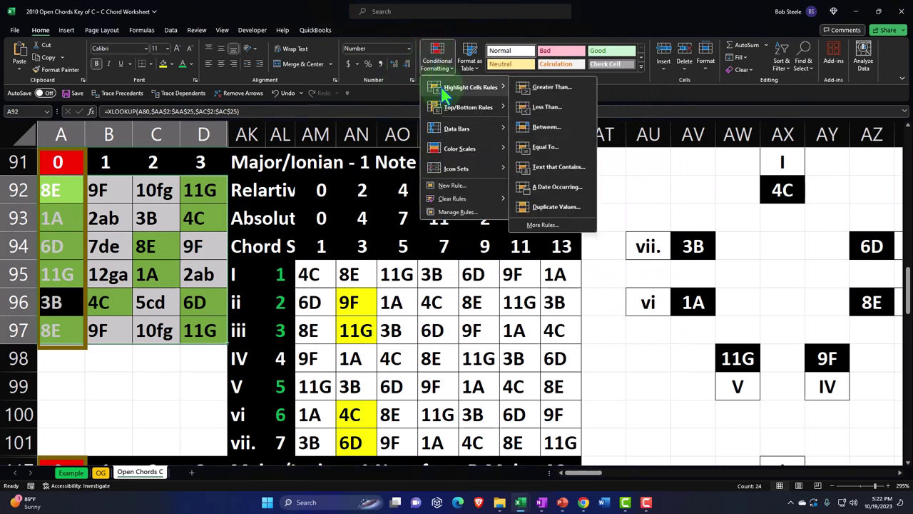
click(545, 146)
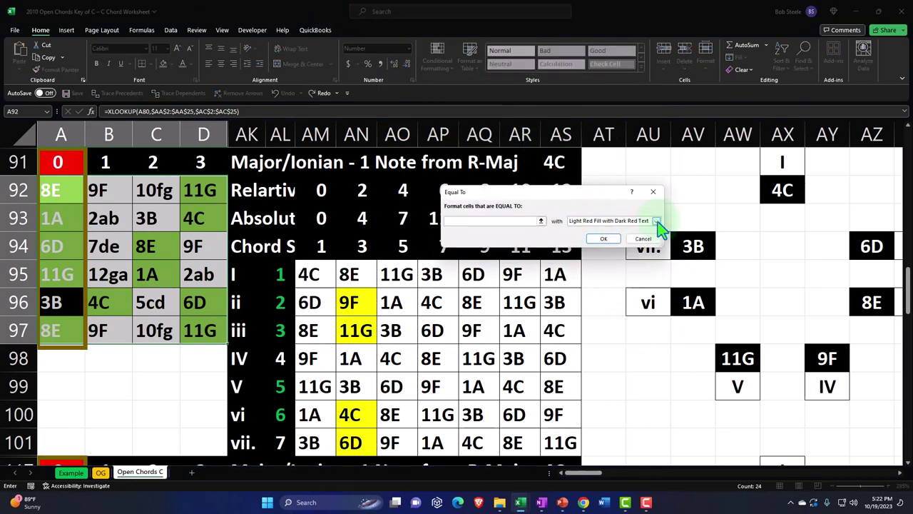
click(312, 358)
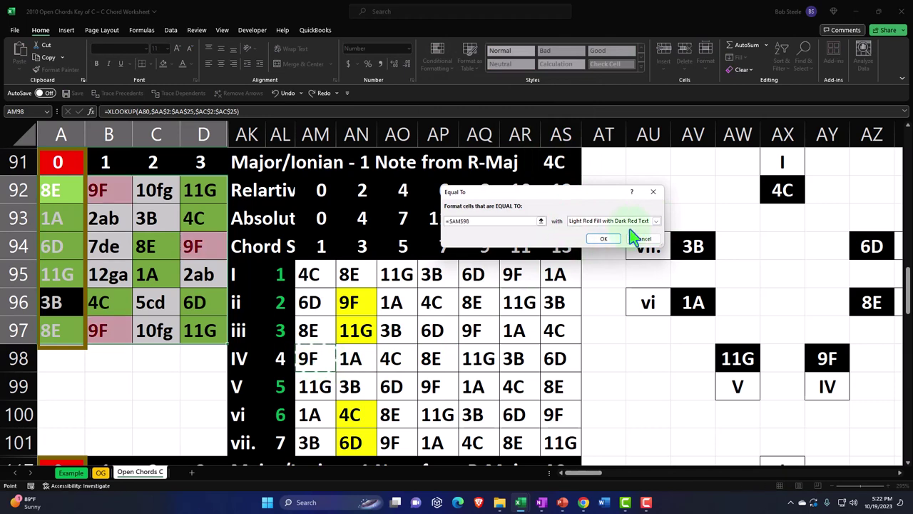
click(656, 227)
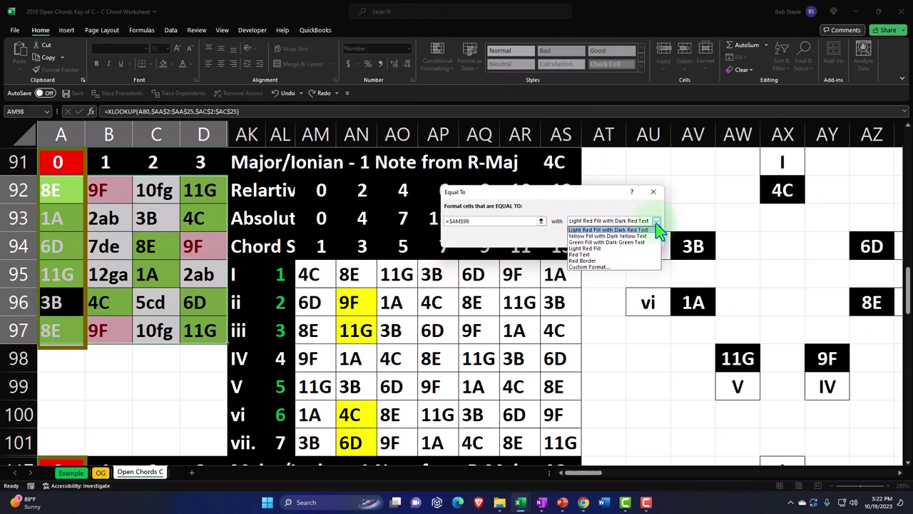
click(605, 277)
click(494, 194)
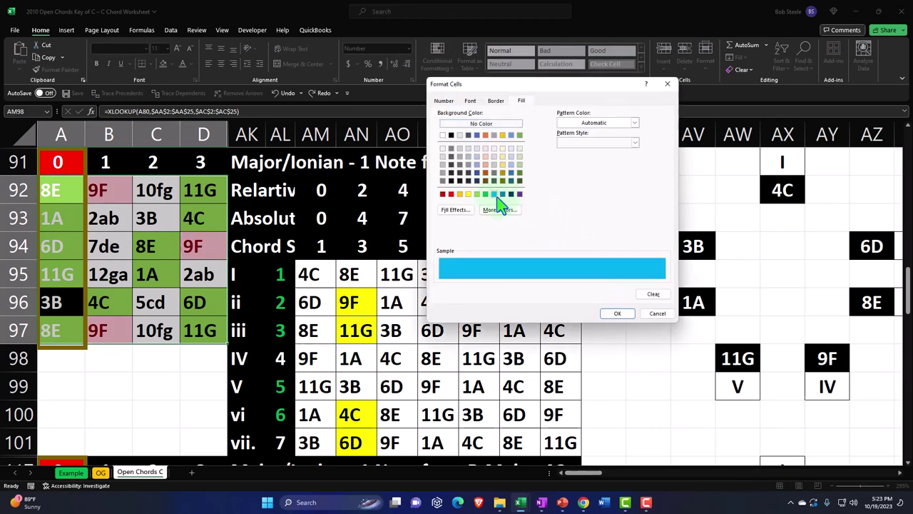
click(616, 315)
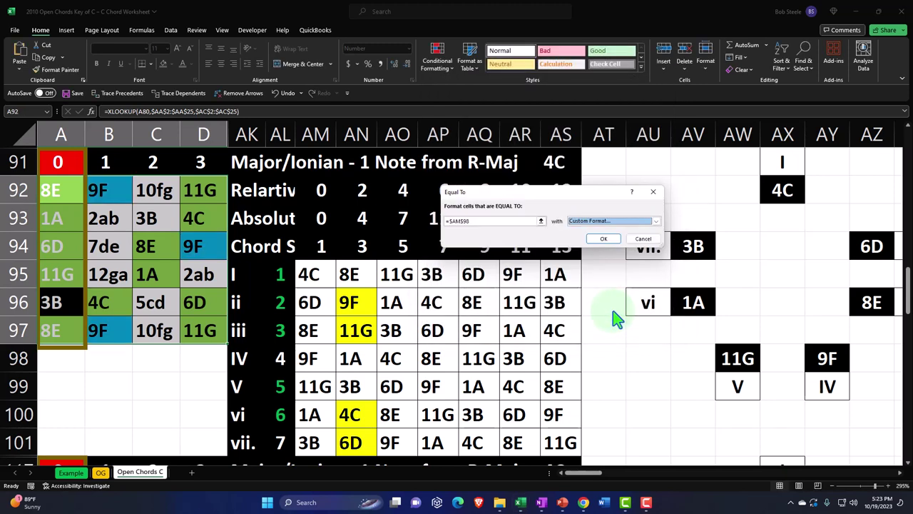
click(602, 239)
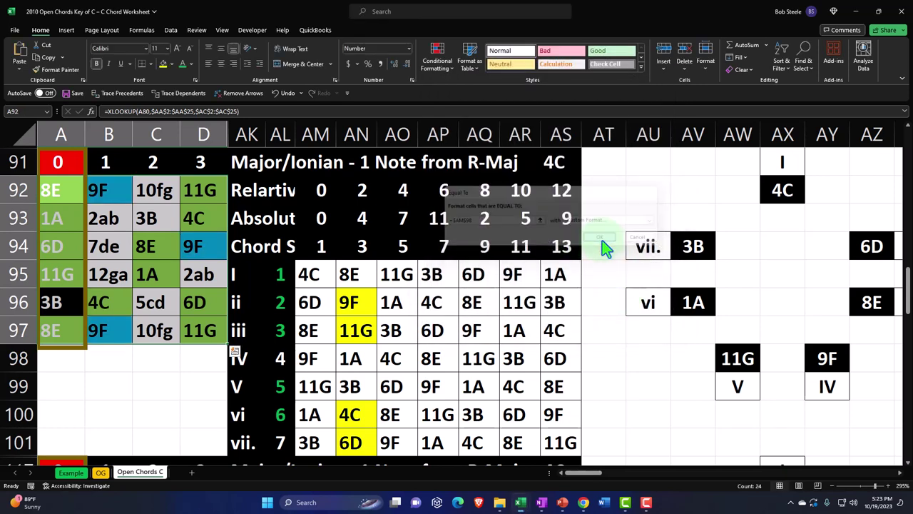
Step: Add an Equal To rule for 3B (AM101) with the same bright blue fill
click(435, 60)
mouse_move(443, 88)
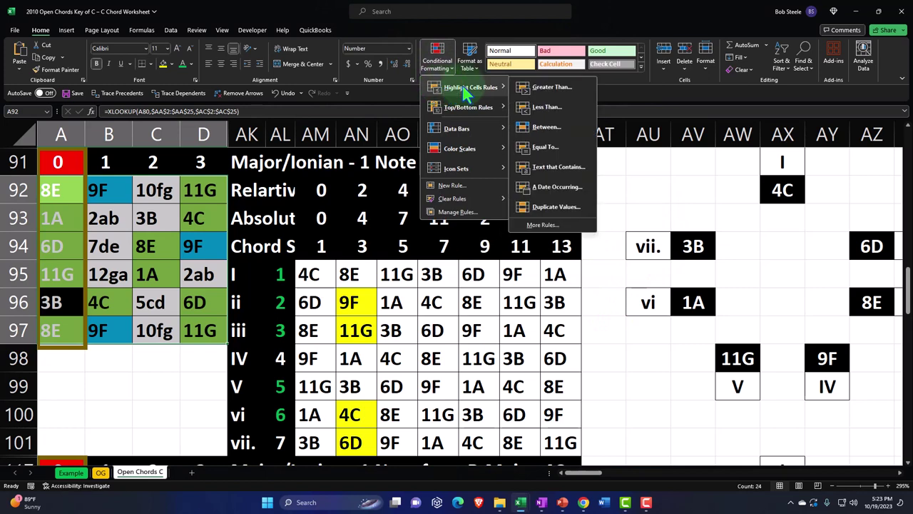
click(536, 147)
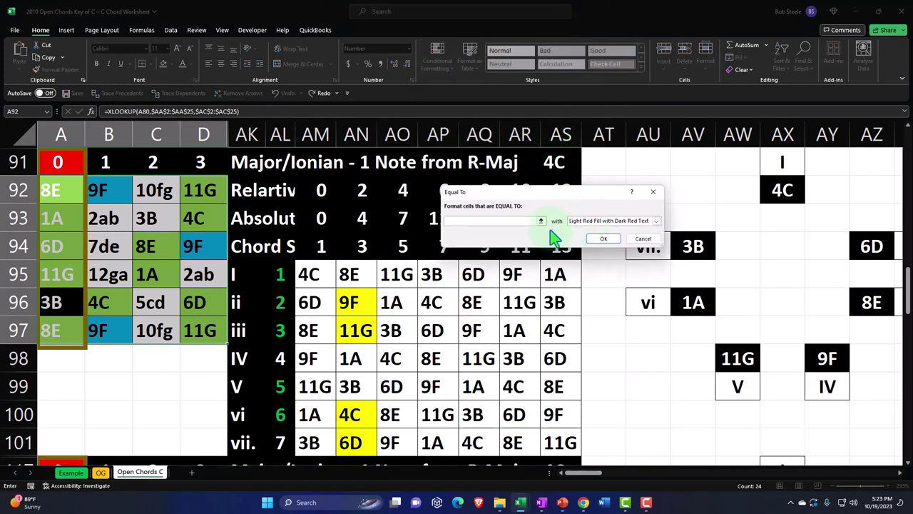
click(307, 441)
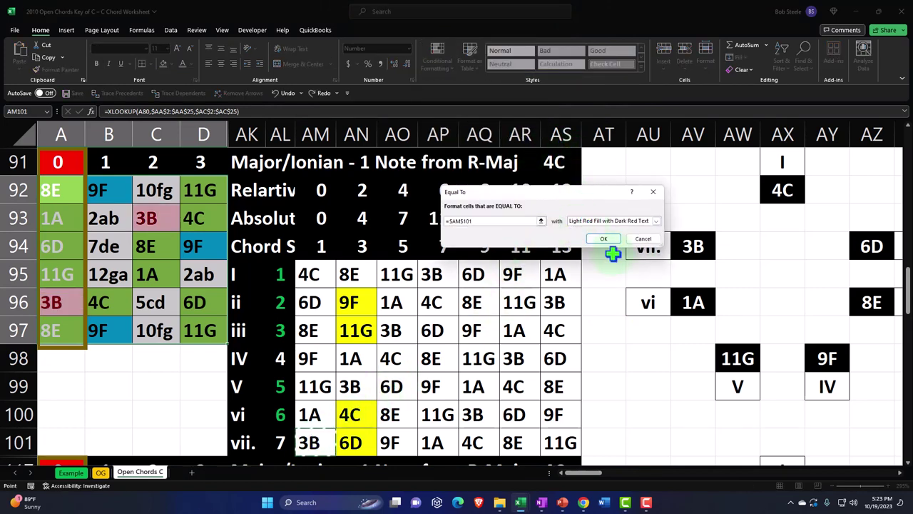
click(656, 222)
click(620, 273)
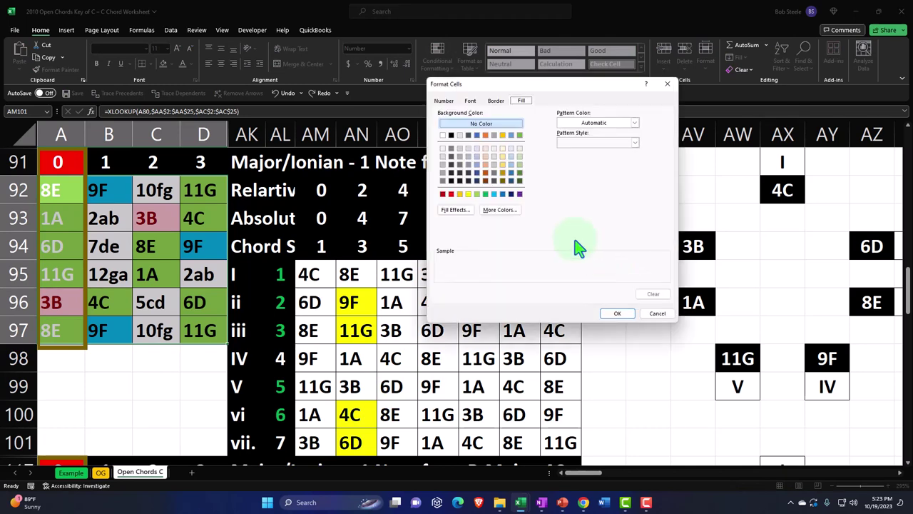
click(493, 193)
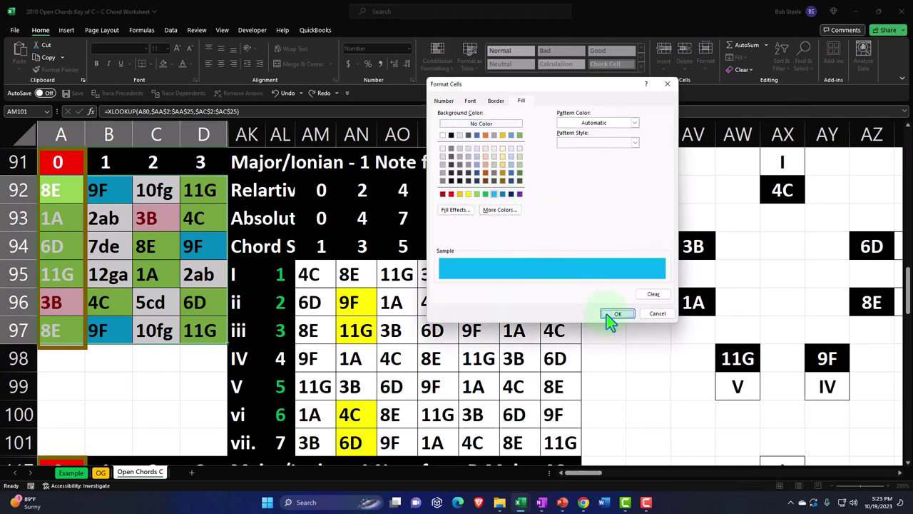
click(606, 313)
click(617, 240)
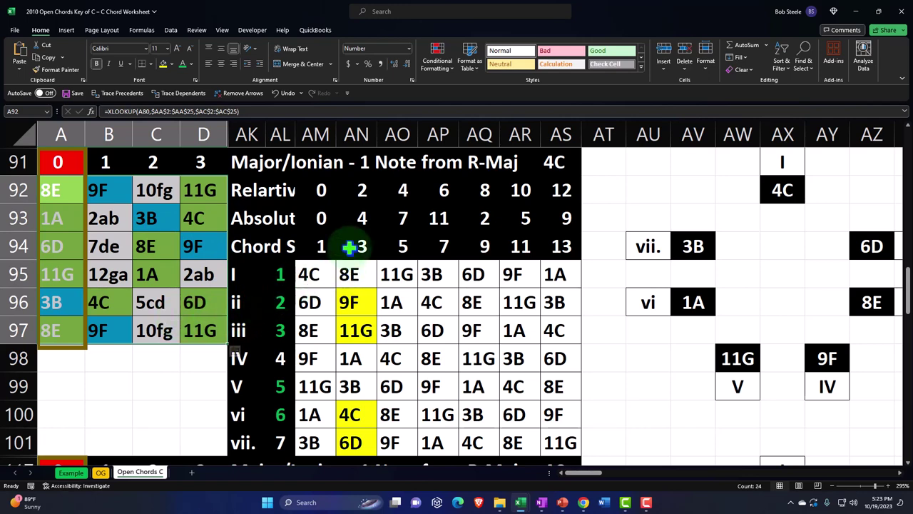
Step: Add an Equal To rule for 4C (AM95) using green fill with dark green text
click(435, 63)
mouse_move(453, 95)
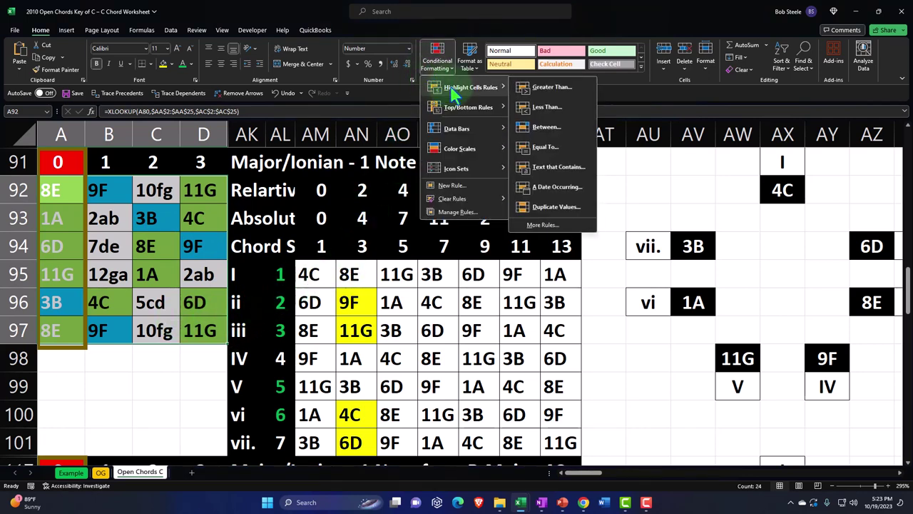
click(533, 146)
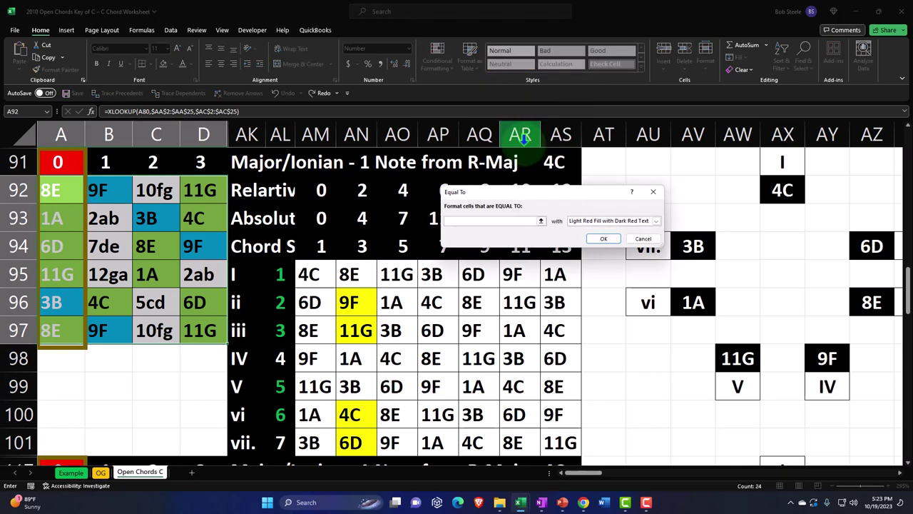
click(313, 272)
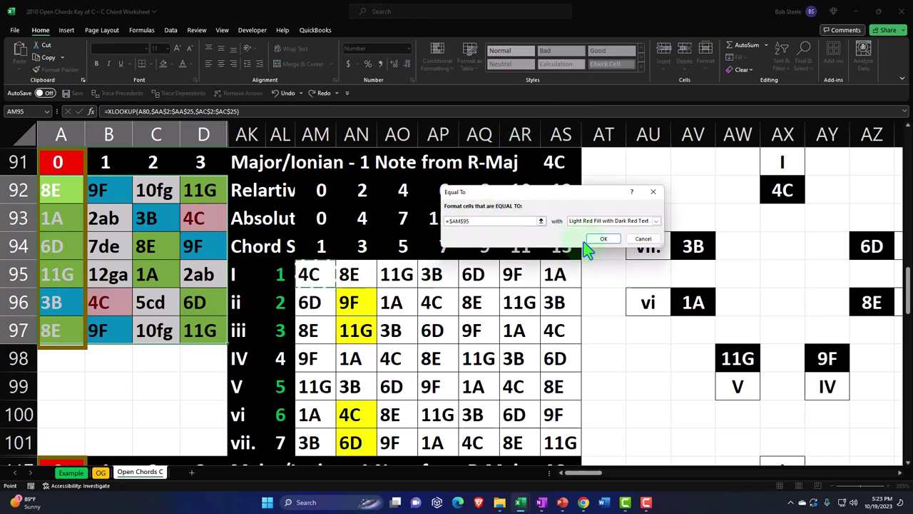
click(655, 221)
click(612, 244)
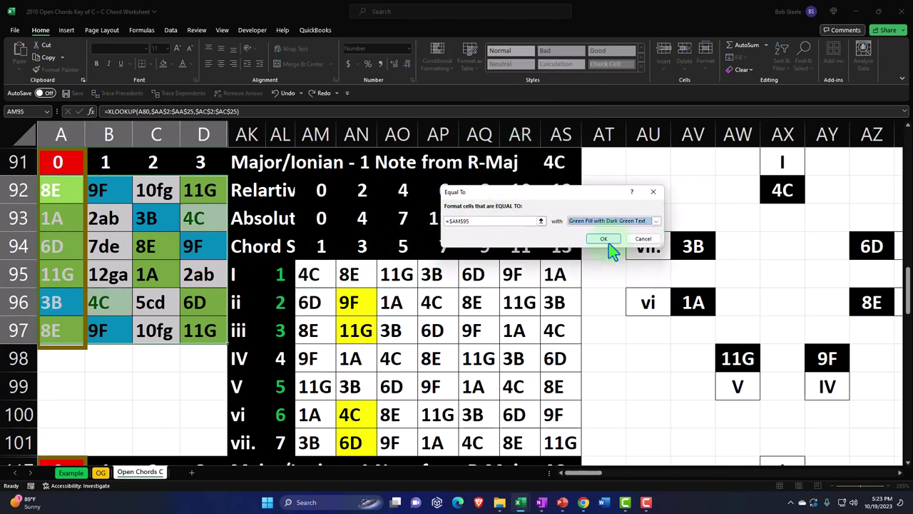
click(606, 239)
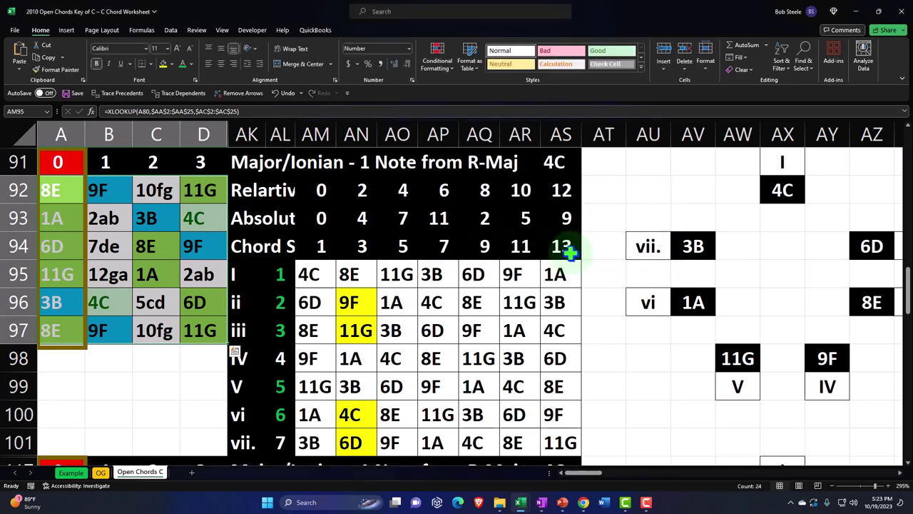
Step: Add an Equal To rule for 8E (AN95) using a light red fill
click(437, 59)
mouse_move(449, 87)
click(553, 152)
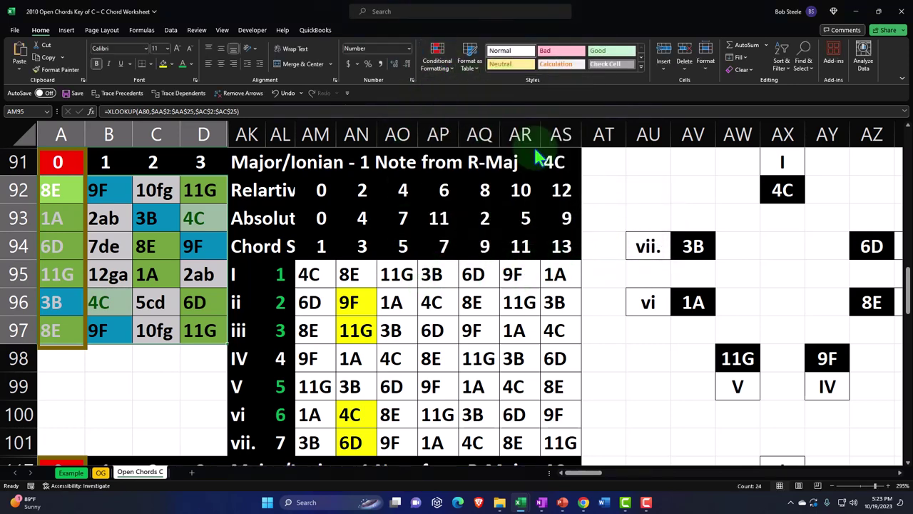
click(348, 274)
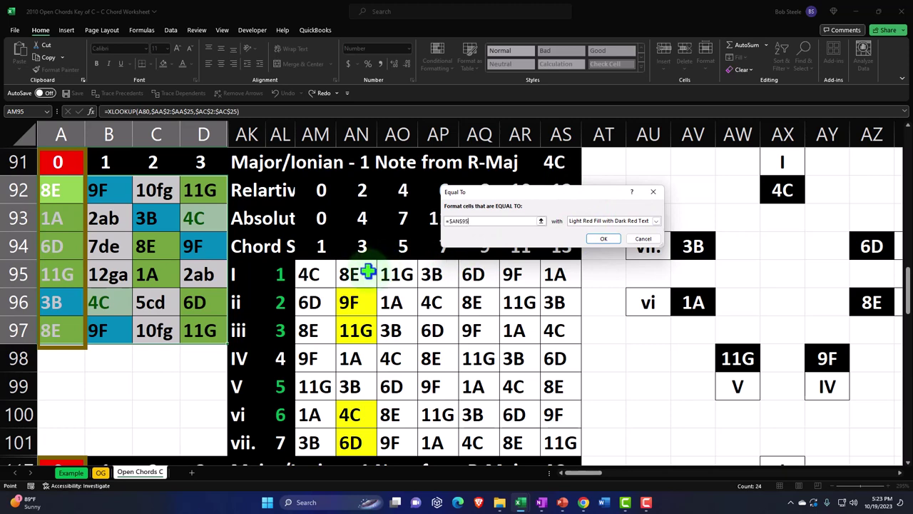
click(656, 221)
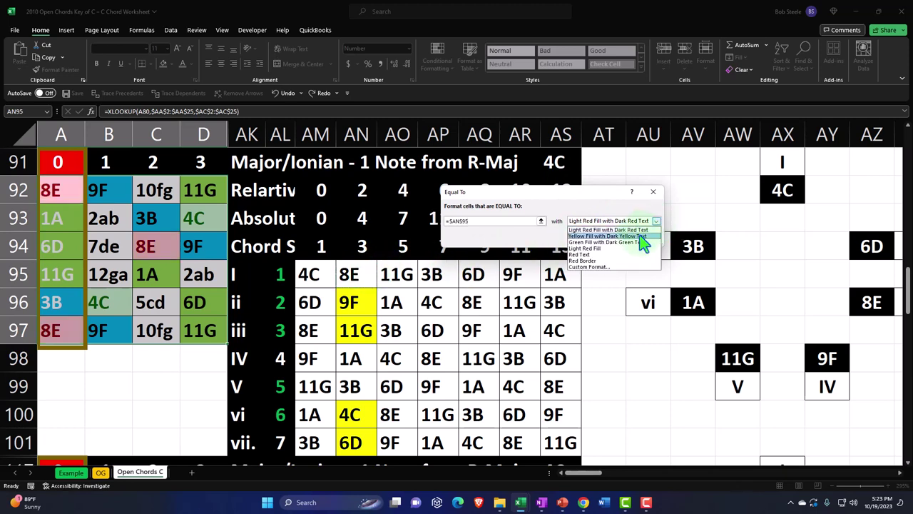
click(640, 236)
click(612, 239)
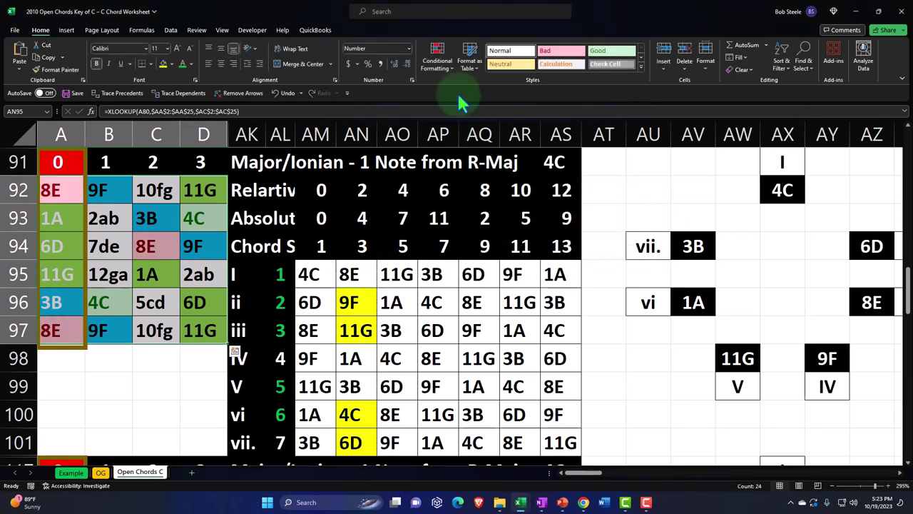
Step: Add an Equal To rule for 11G ($AO$95) using yellow fill with dark yellow text
click(438, 58)
mouse_move(443, 87)
click(545, 146)
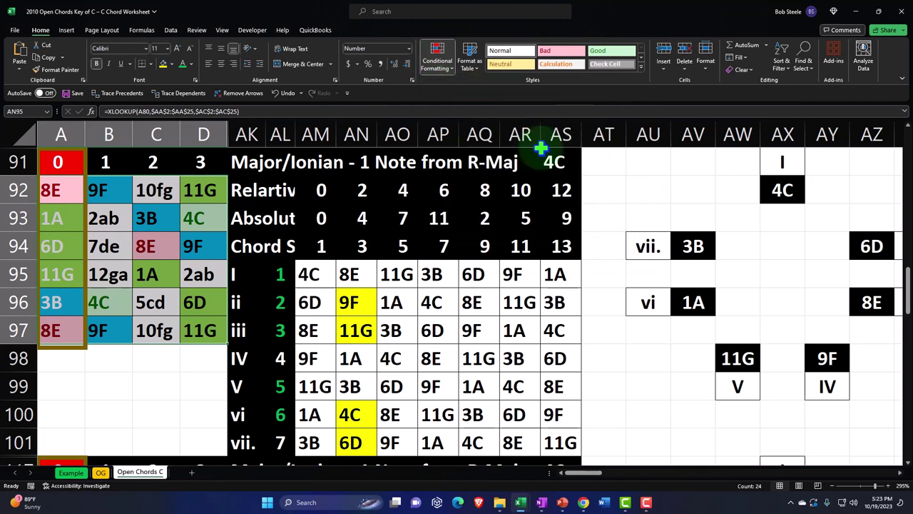
click(610, 221)
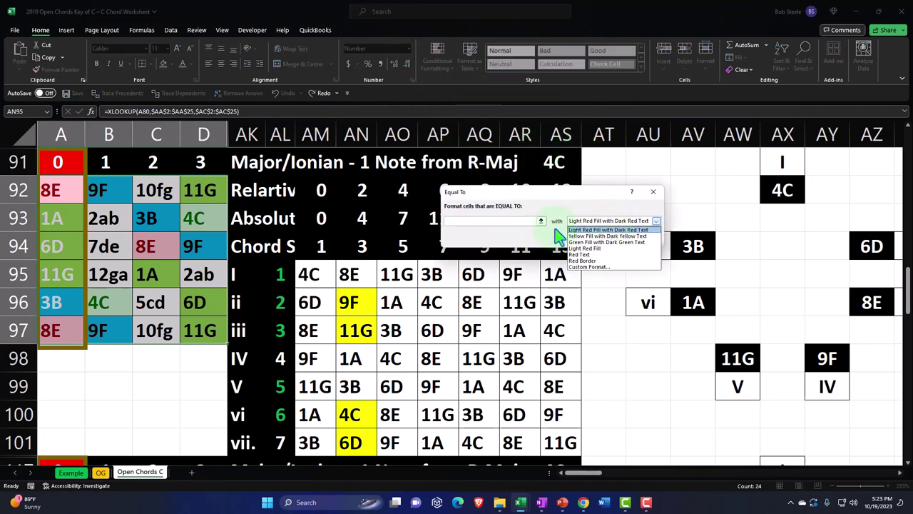
click(510, 230)
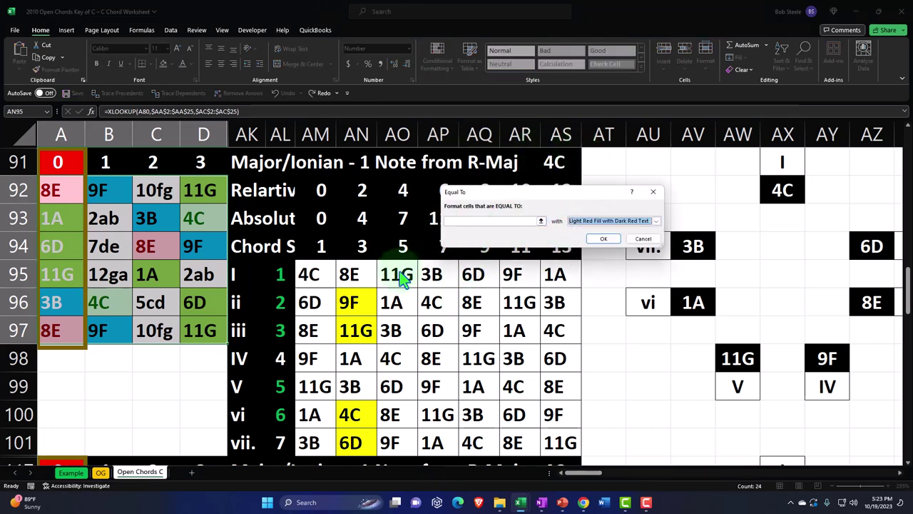
click(527, 220)
click(396, 274)
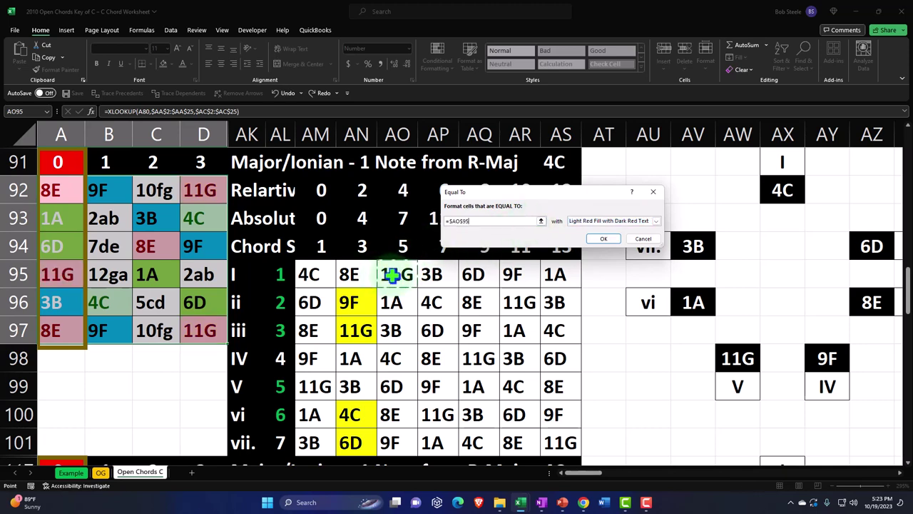
click(655, 222)
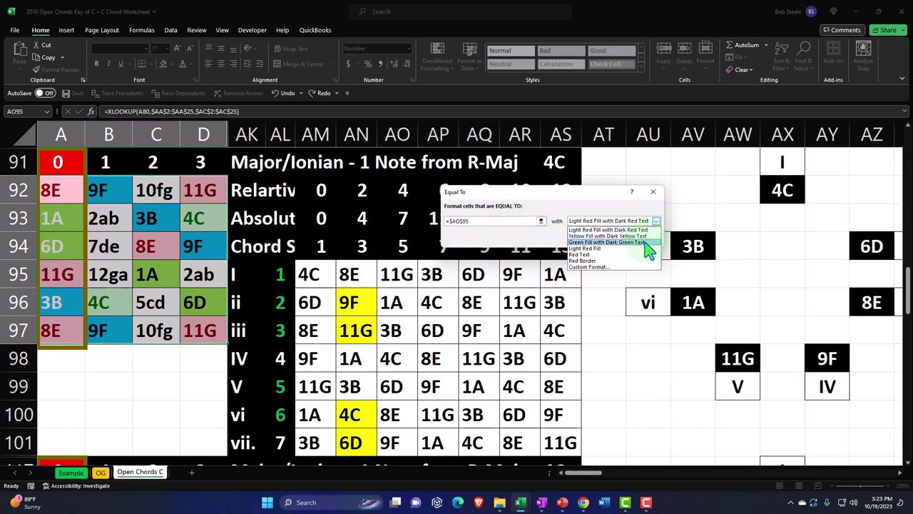
click(646, 236)
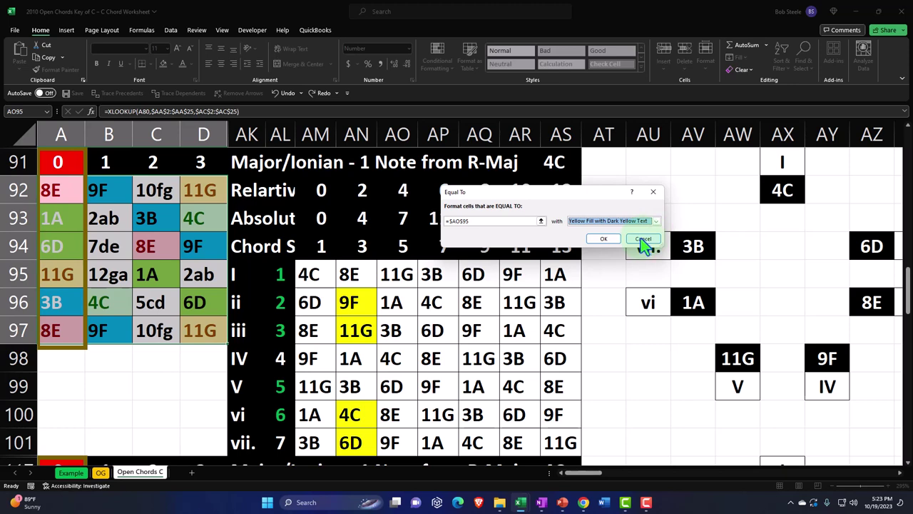
click(604, 238)
click(431, 302)
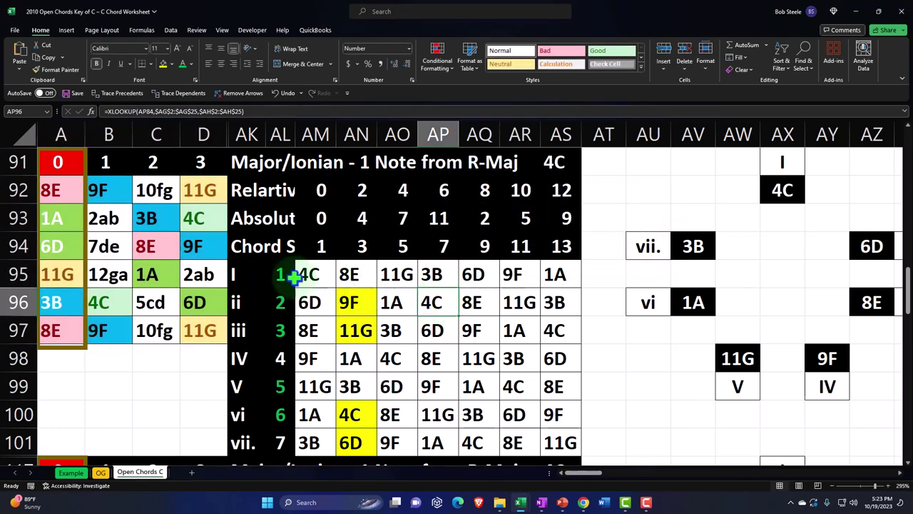
click(195, 218)
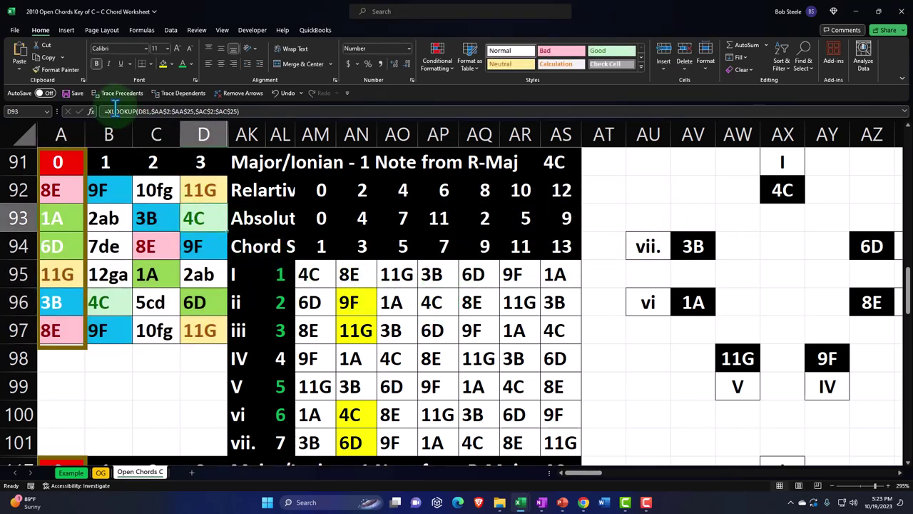
Step: Format-paint D93 onto AM95, C94 onto AN95 and D92 onto AO95
click(55, 70)
click(310, 274)
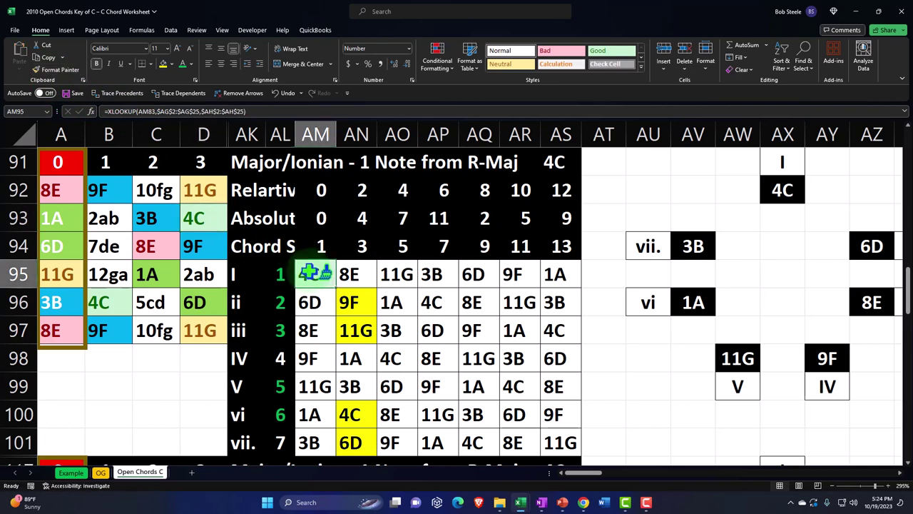
click(163, 245)
click(56, 70)
click(349, 274)
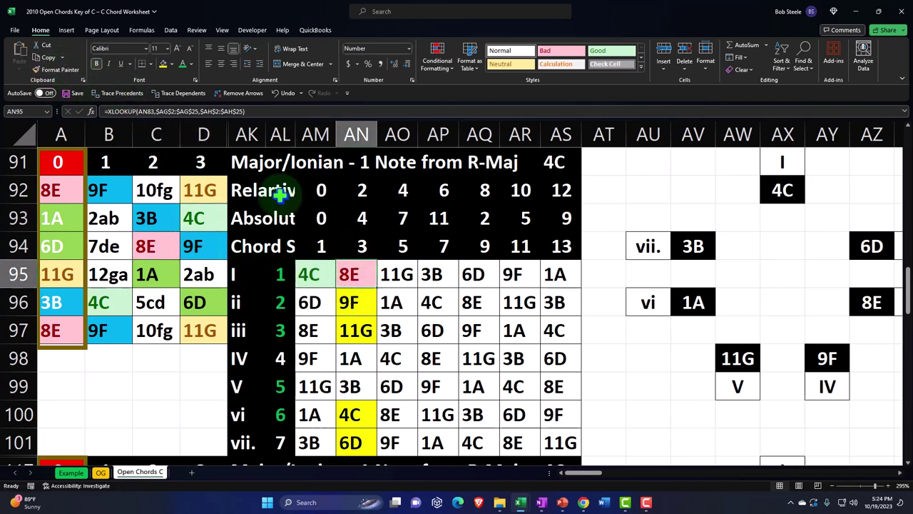
click(195, 184)
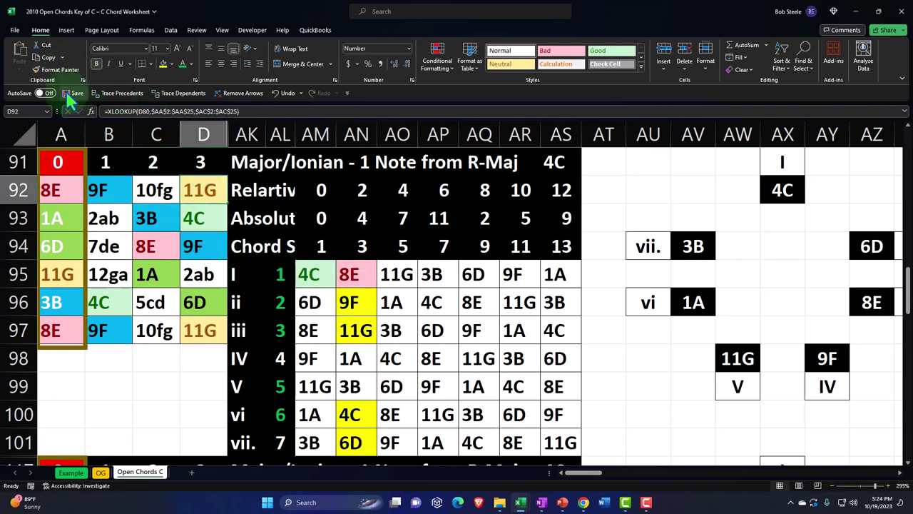
click(56, 70)
click(396, 274)
click(126, 375)
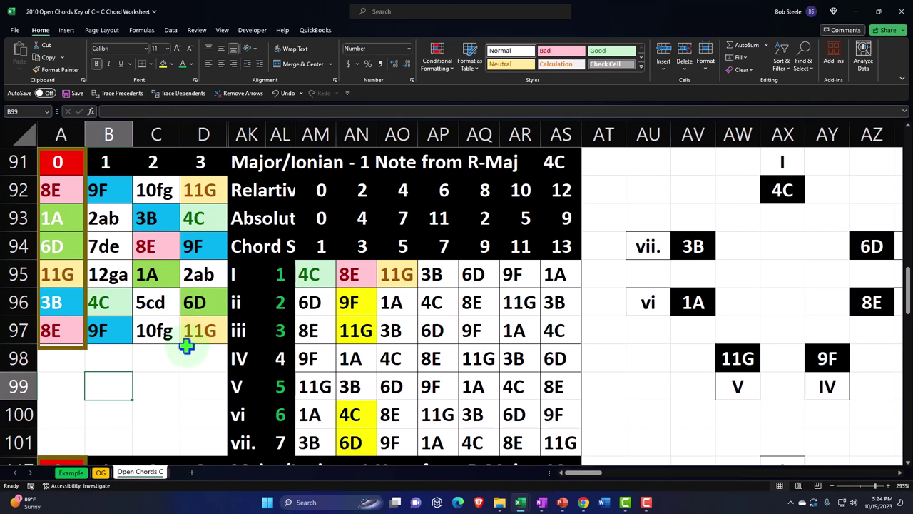
scroll(185, 346, up, 20)
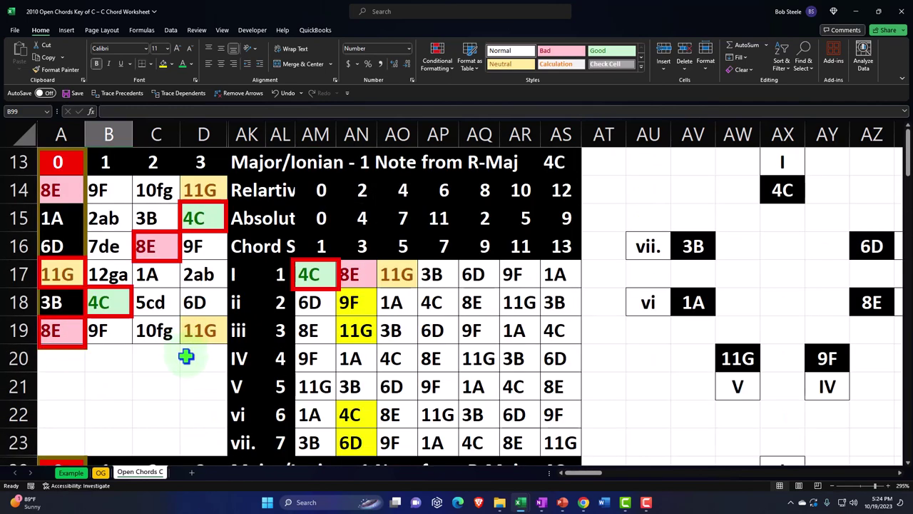
click(179, 364)
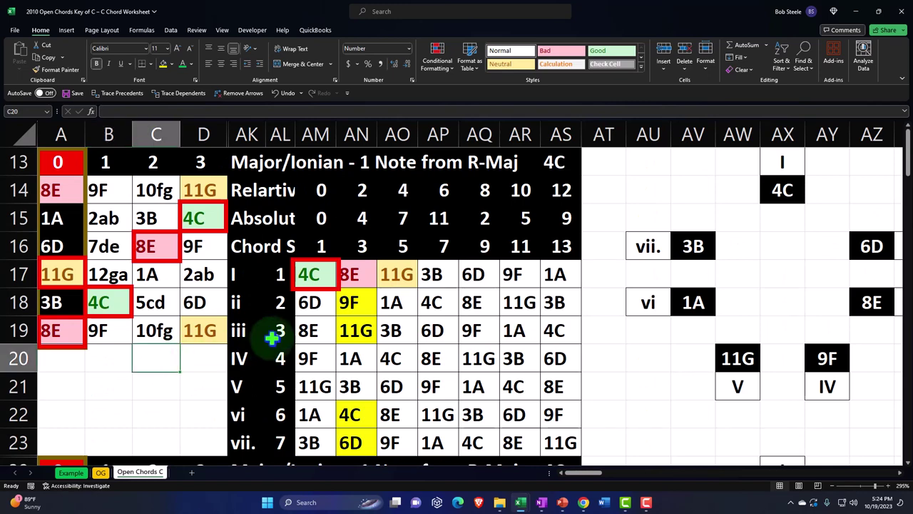
drag(310, 274, 383, 275)
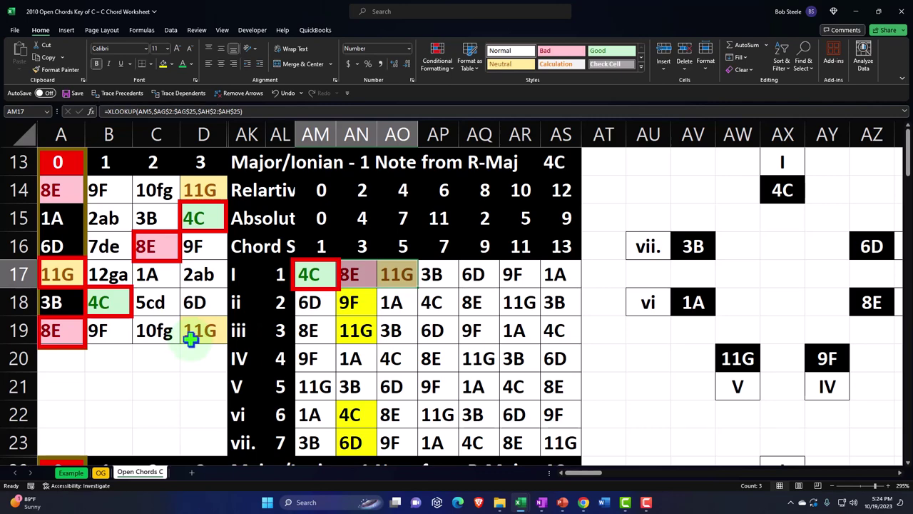
scroll(189, 338, down, 3)
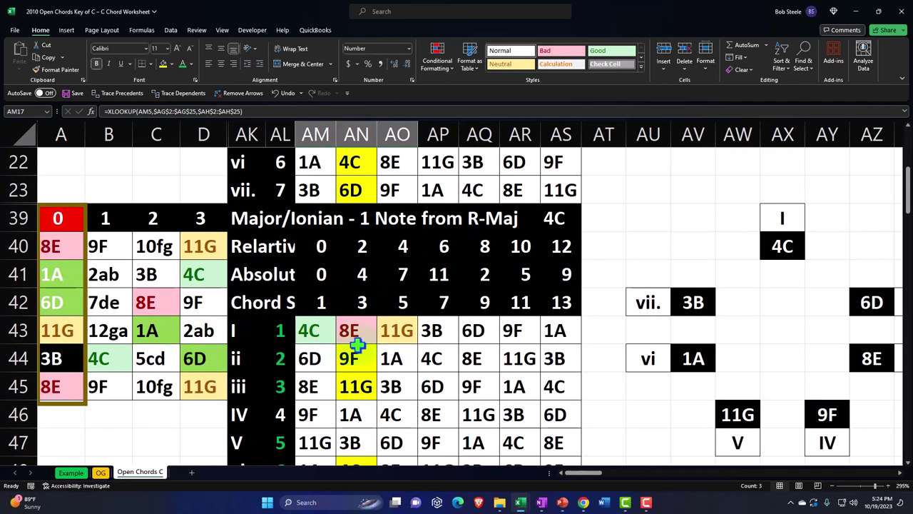
drag(308, 330, 396, 330)
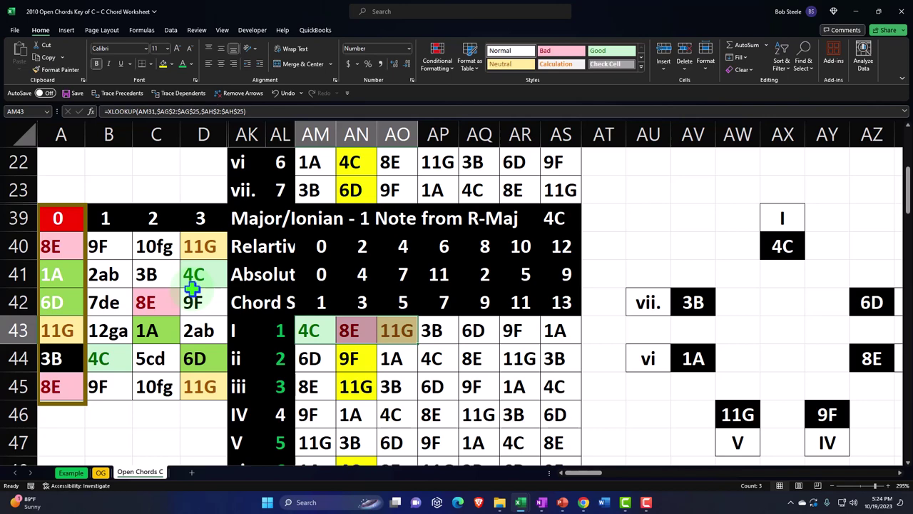
scroll(191, 288, down, 5)
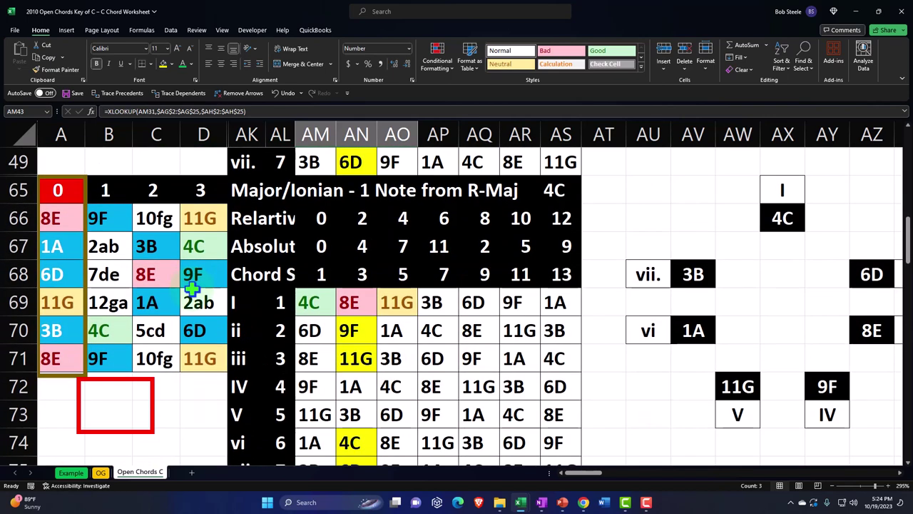
click(190, 397)
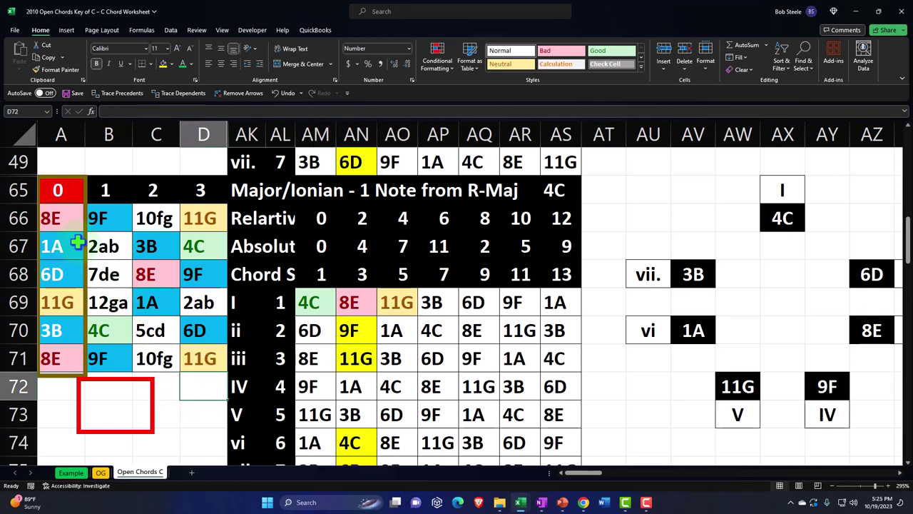
drag(319, 302, 384, 303)
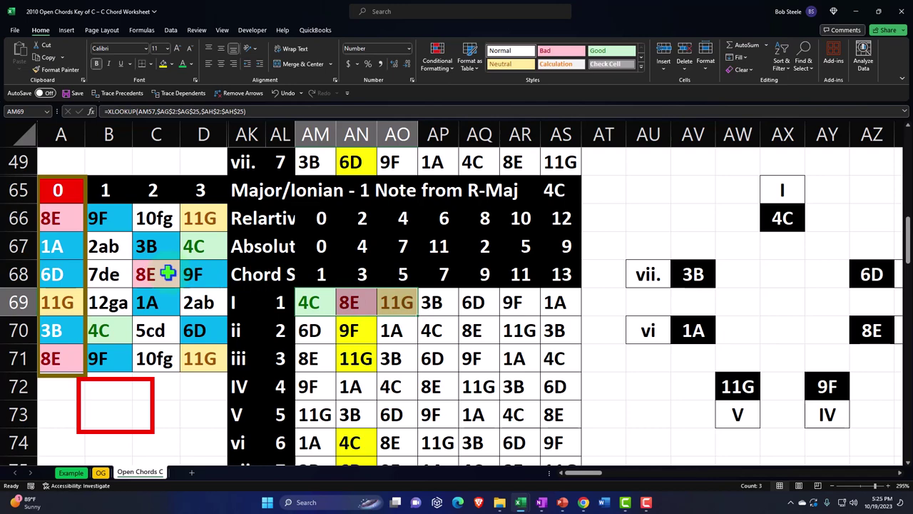
scroll(166, 273, down, 3)
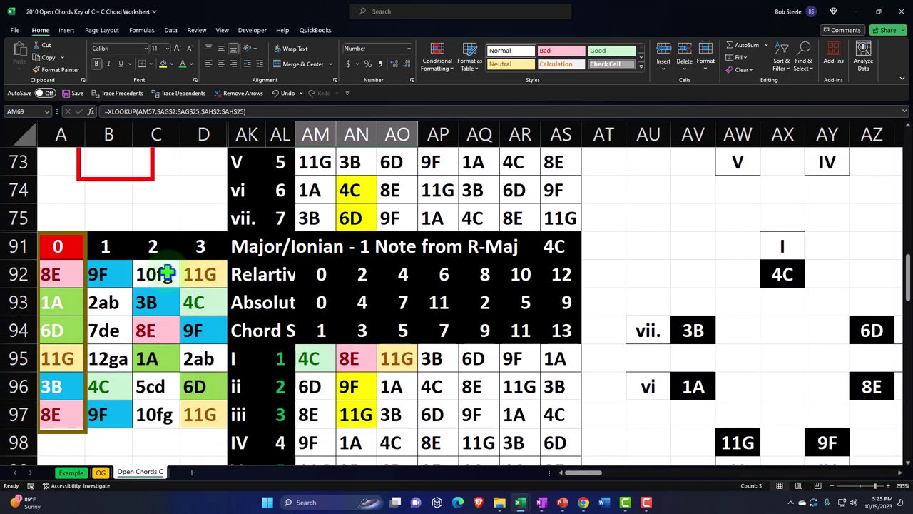
scroll(166, 273, down, 1)
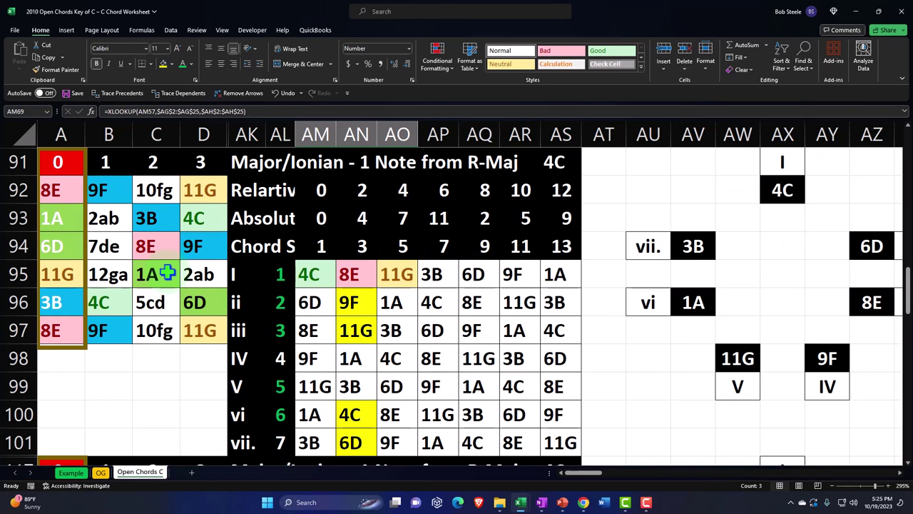
click(194, 251)
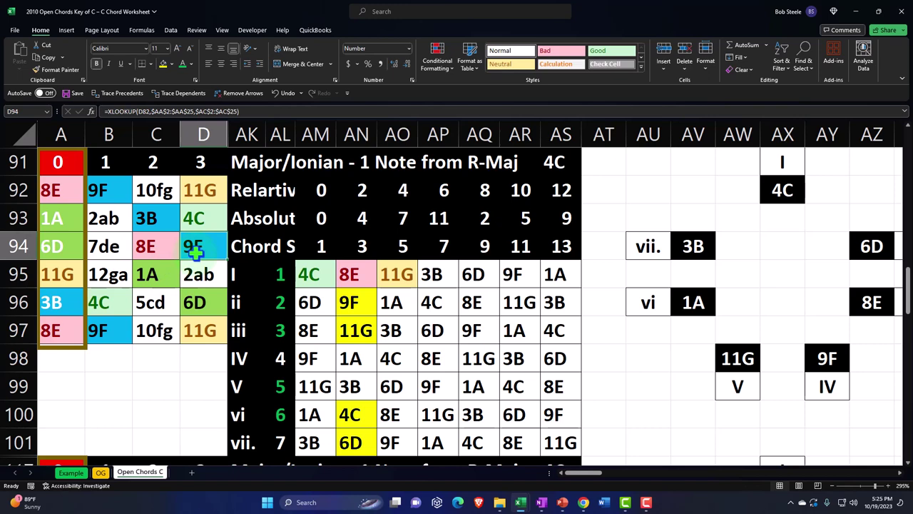
drag(307, 273, 384, 273)
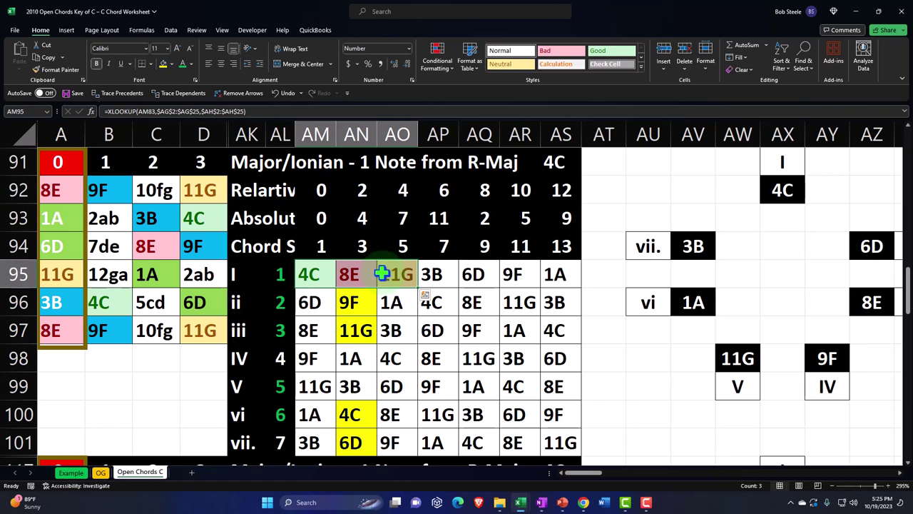
drag(324, 272, 392, 278)
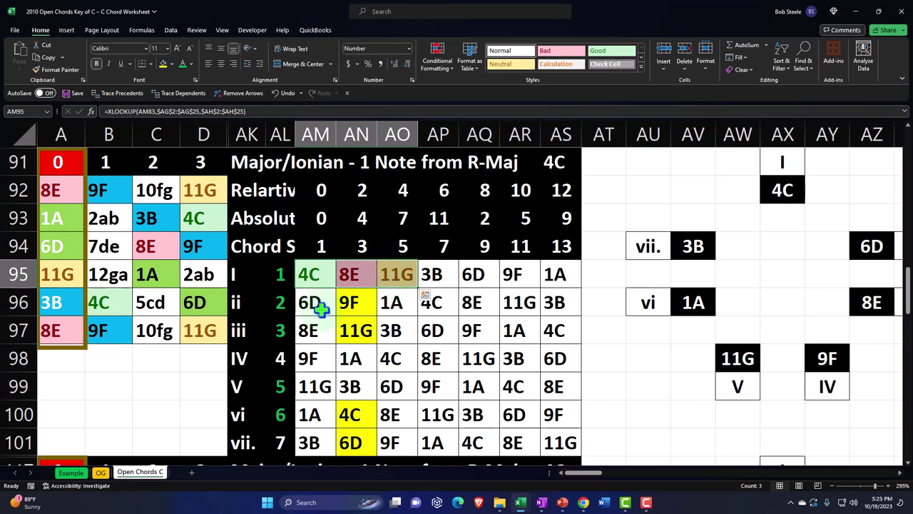
click(183, 376)
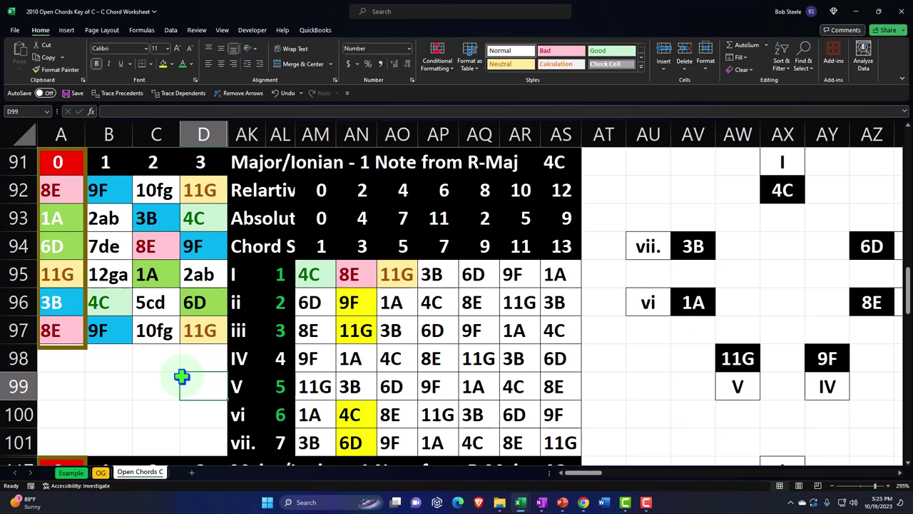
scroll(181, 376, up, 10)
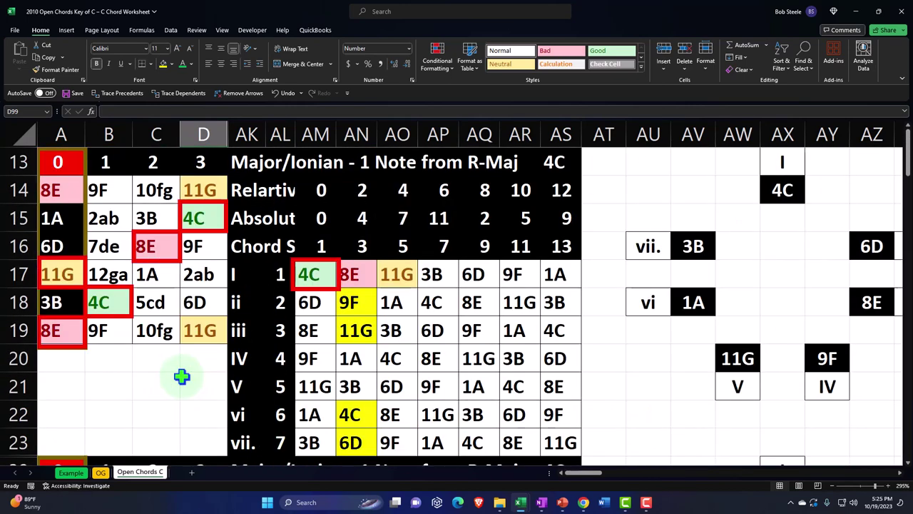